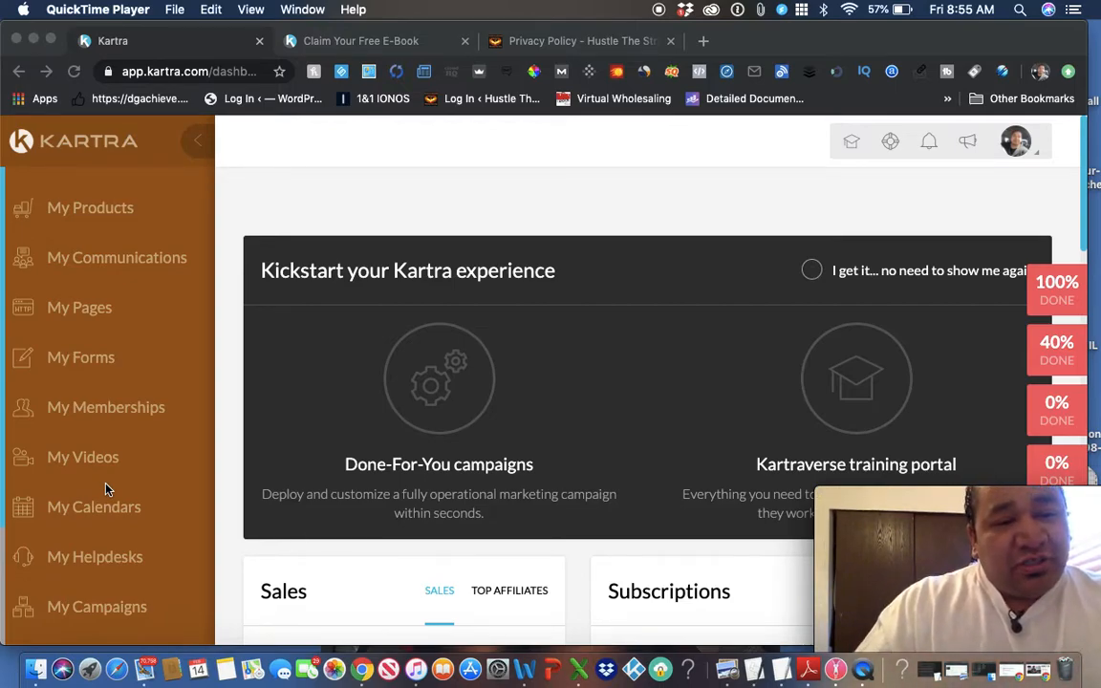
- Open the "test FLM - Thank You Page" from the list of pages in the page editor
click(99, 312)
click(96, 315)
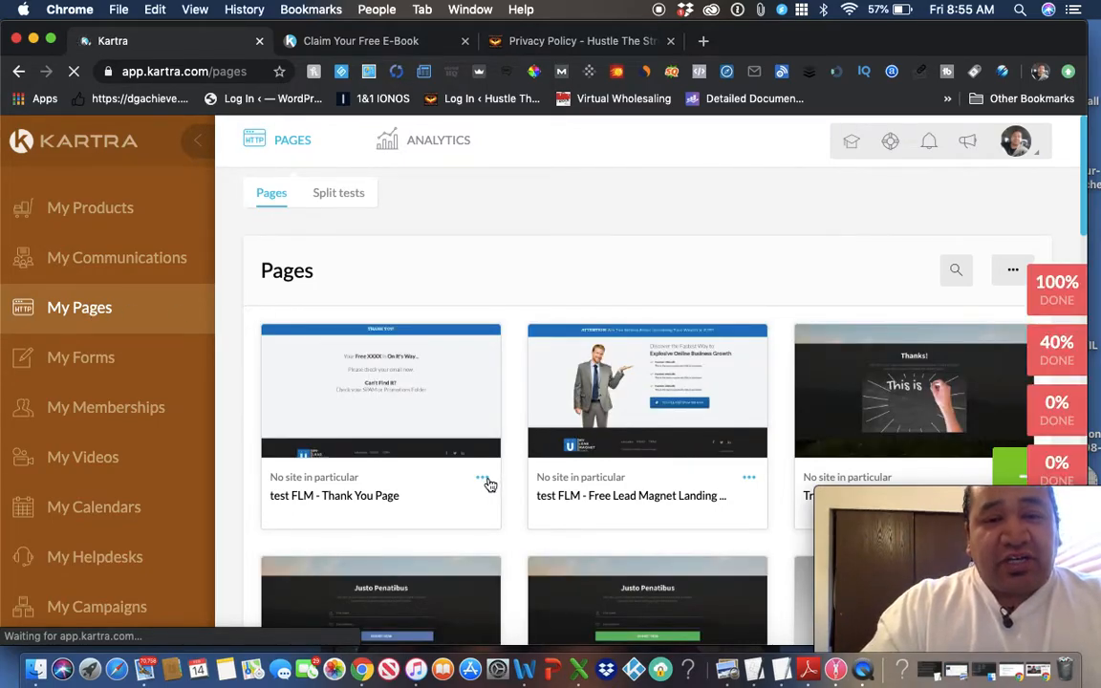
click(483, 478)
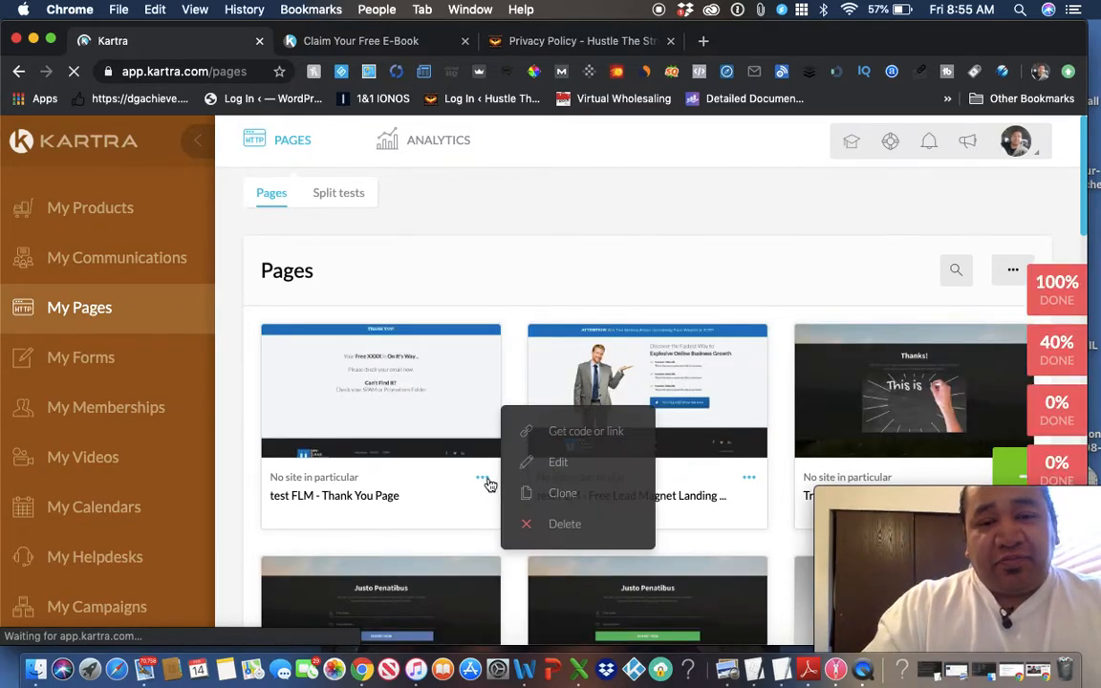
click(562, 472)
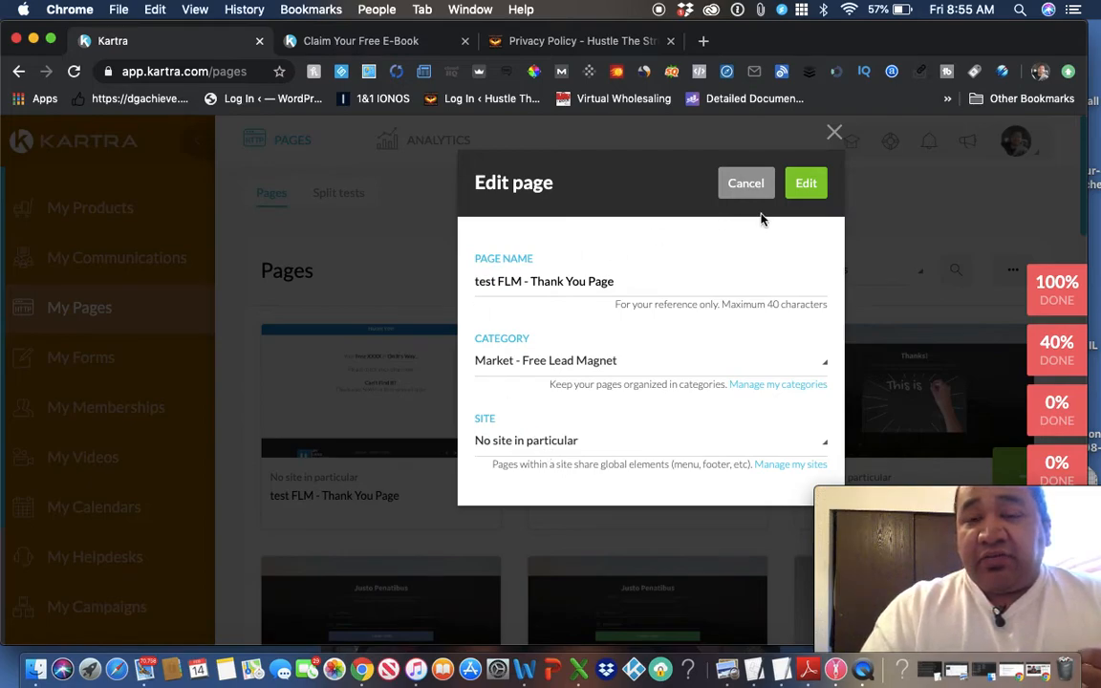
click(826, 191)
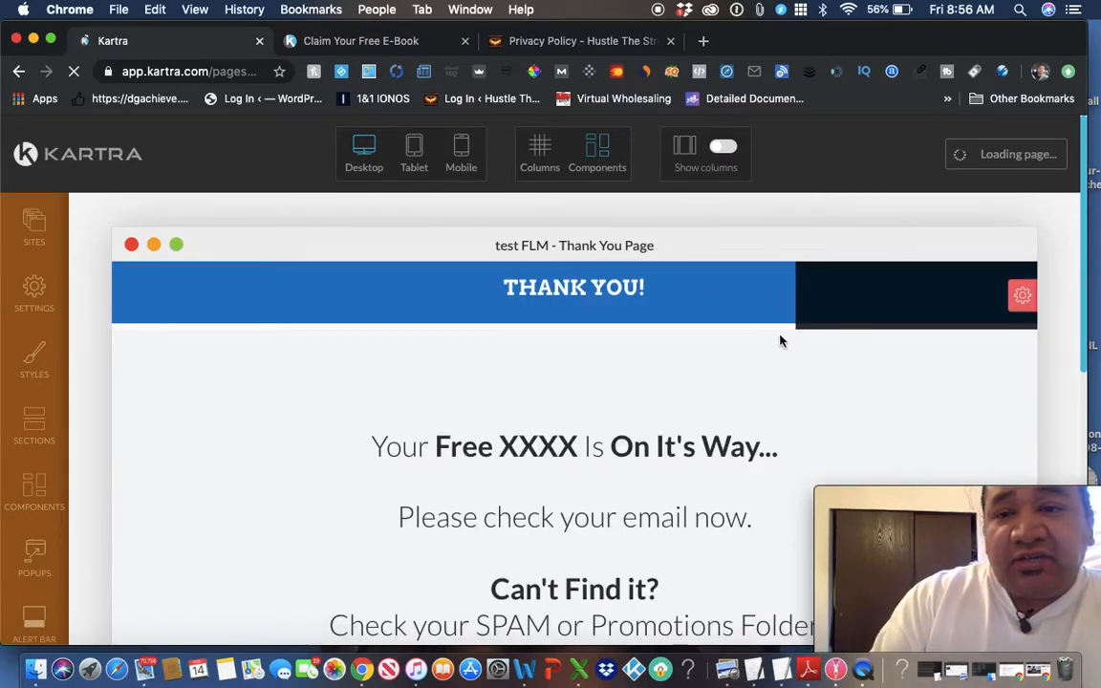
- Set the background color of the "THANK YOU!" banner section to purple, rgb(125, 20, 196), and apply it
mouse_move(1023, 304)
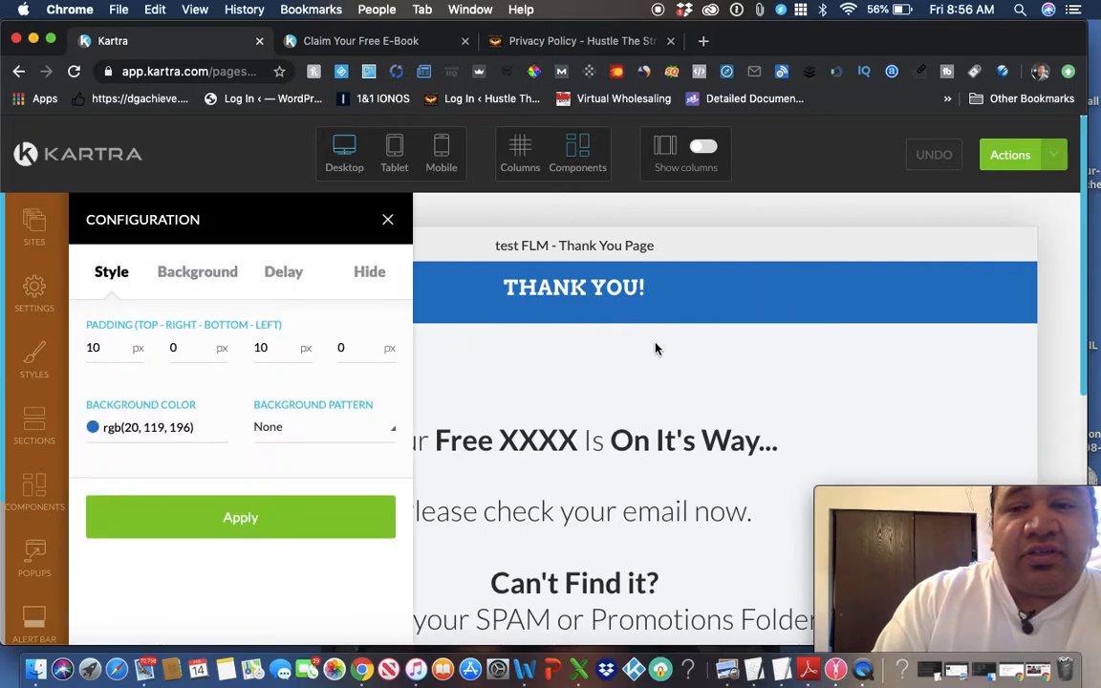
click(92, 427)
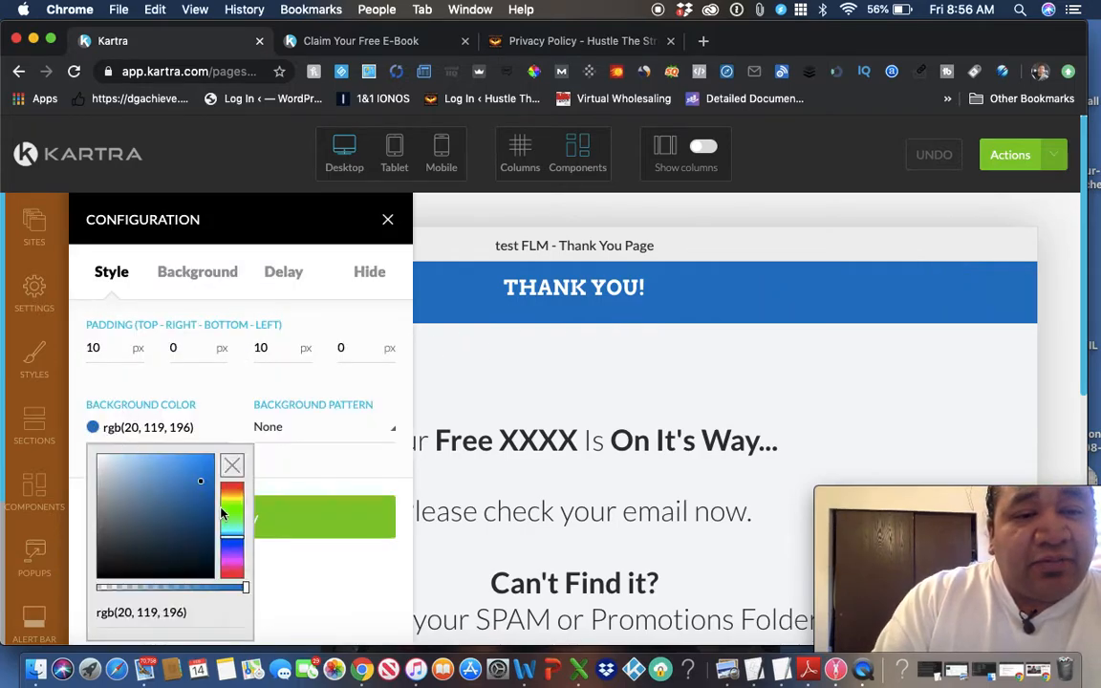
click(230, 498)
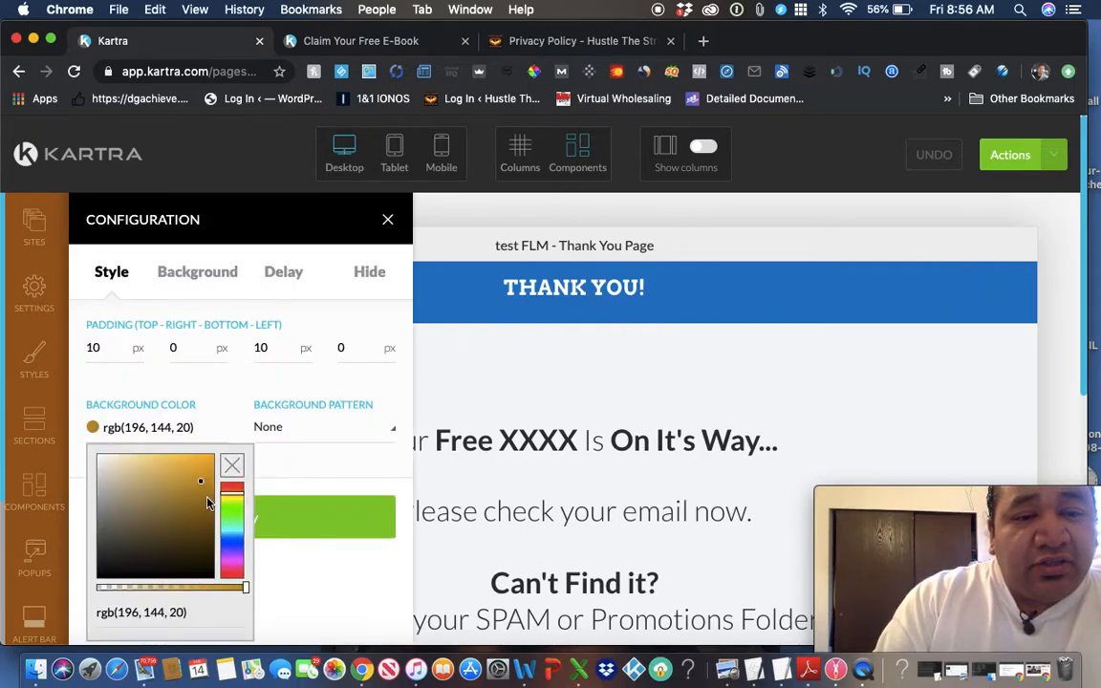
scroll(319, 587, down, 3)
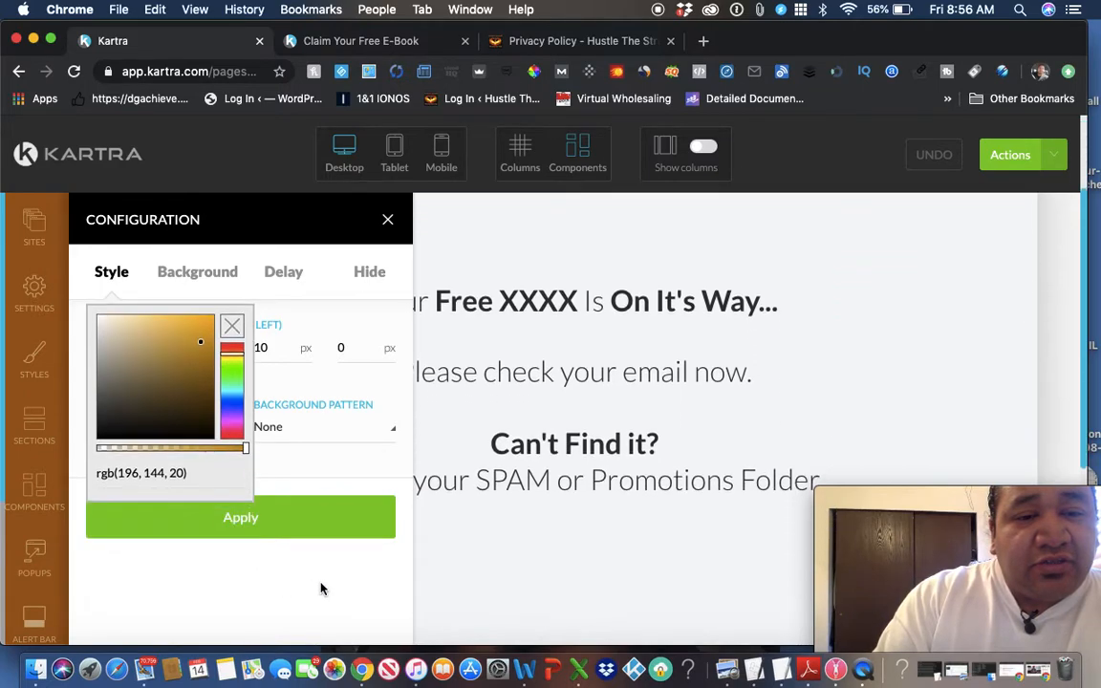
click(230, 421)
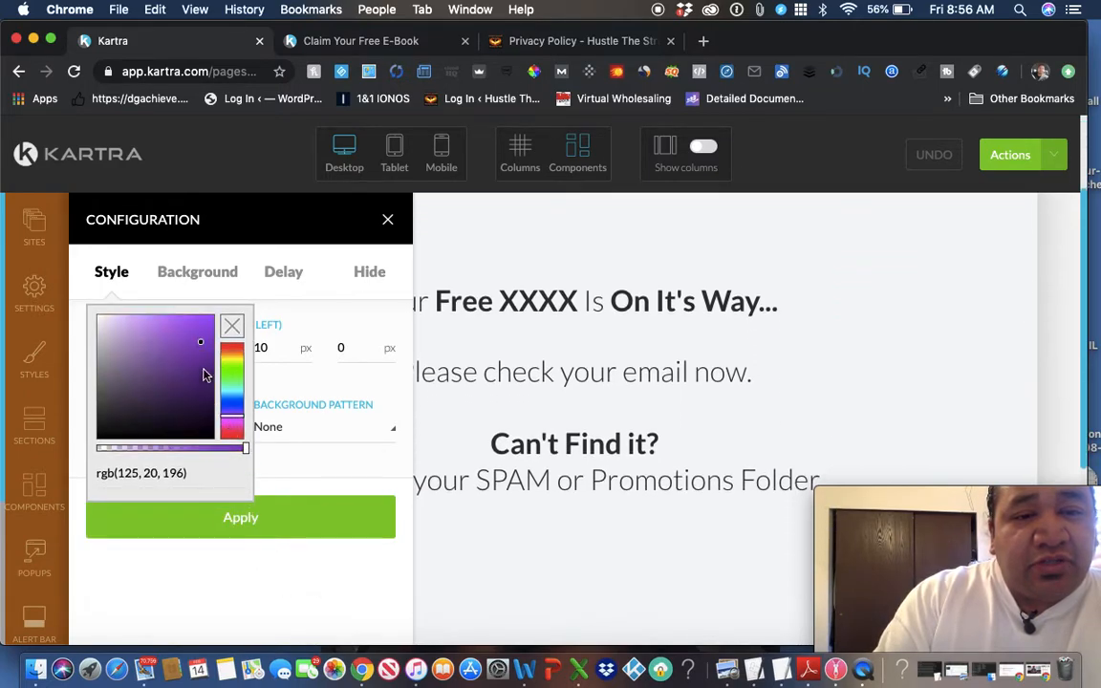
click(268, 525)
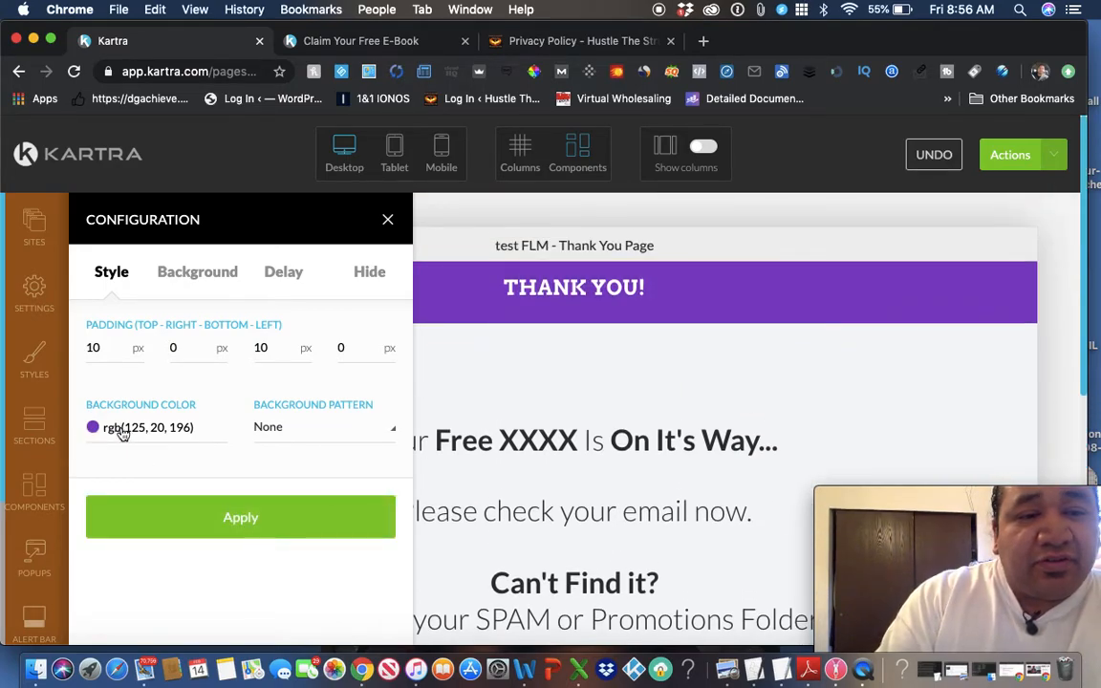
- Apply an orange background color, rgb(243, 146, 32), to the "THANK YOU!" banner and close its configuration
click(92, 428)
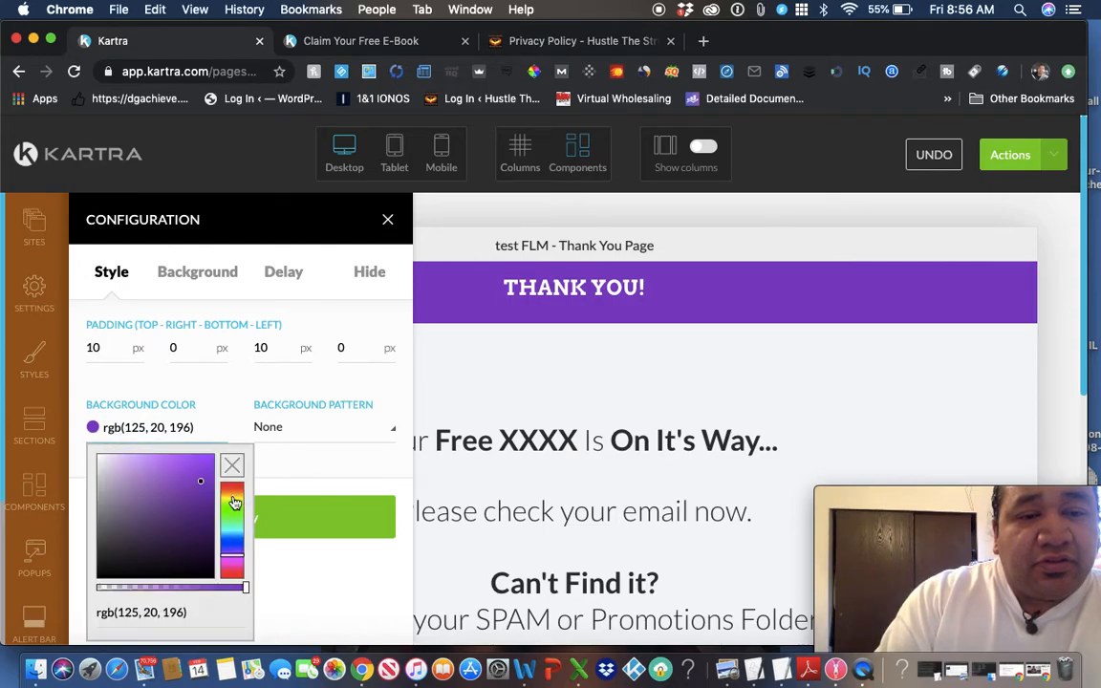
click(228, 497)
drag(231, 502, 232, 497)
click(200, 464)
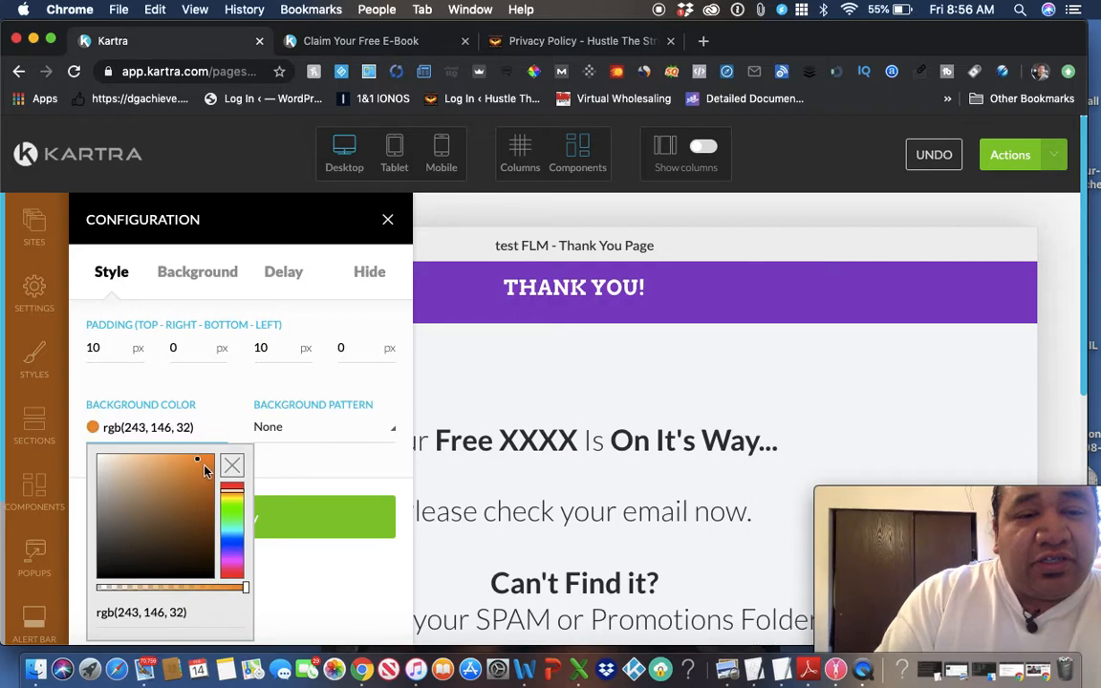
click(294, 519)
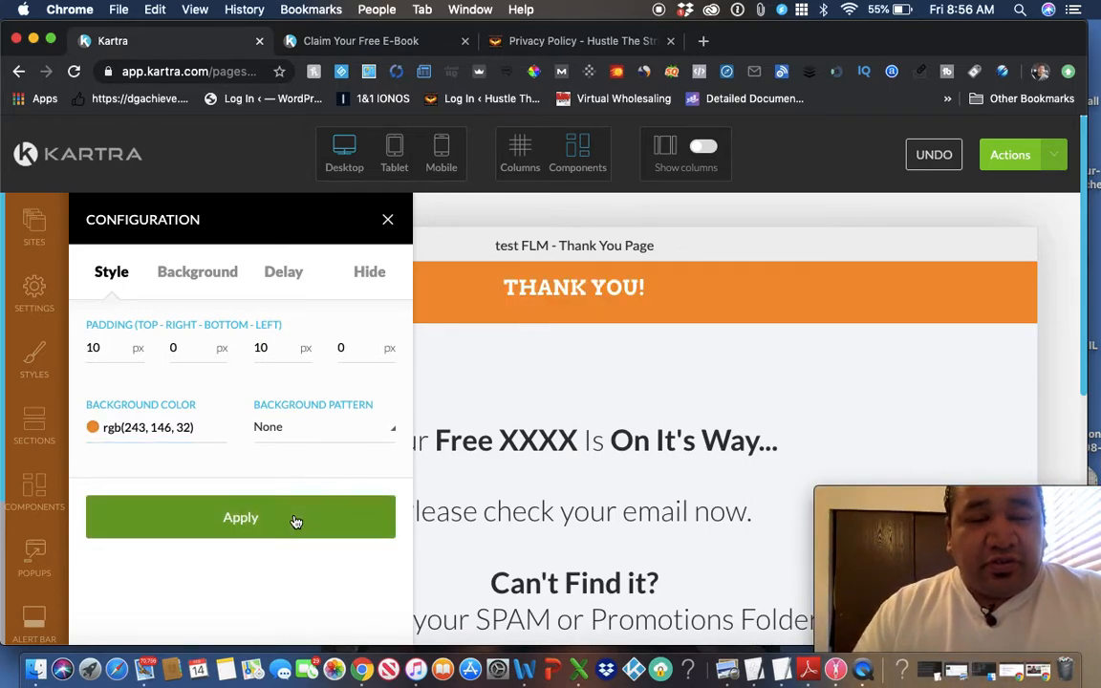
click(388, 221)
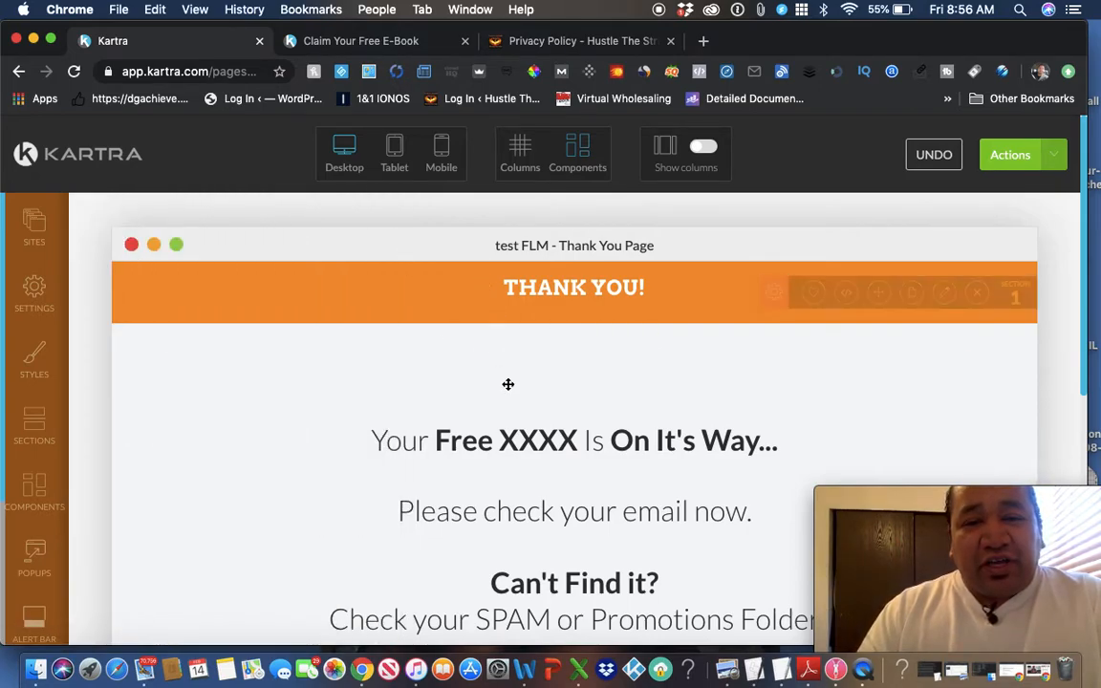
- Replace the XXXX placeholder in the page's main text with "ebook" so the line reads "Your Free ebook Is On It's Way..."
scroll(506, 382, down, 3)
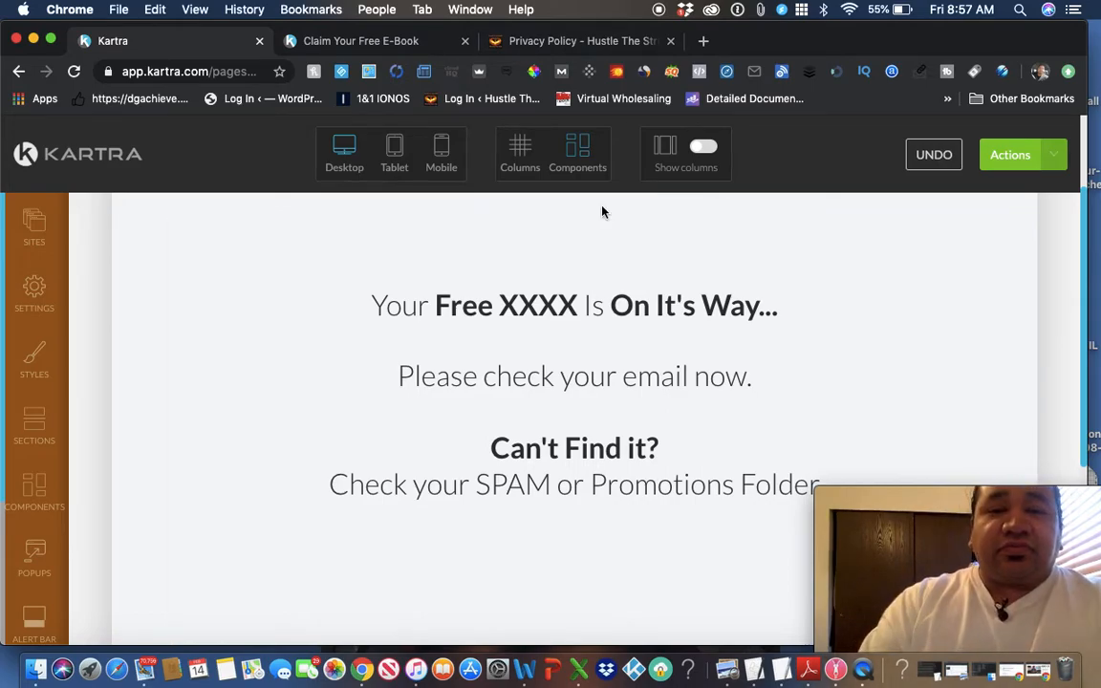
click(620, 305)
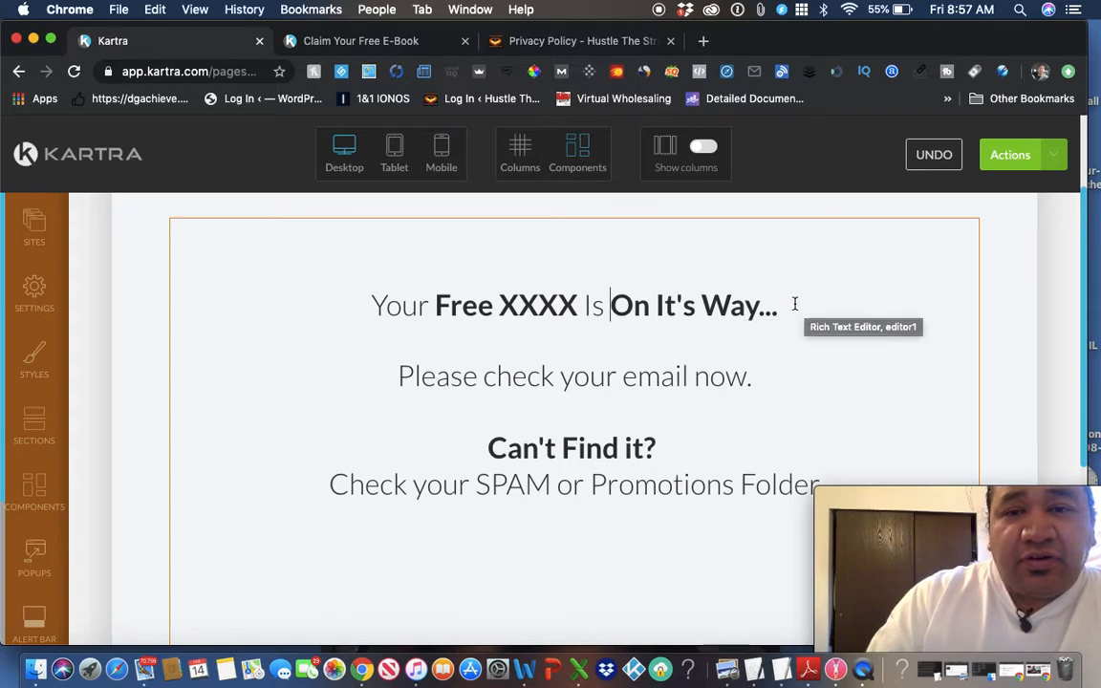
drag(585, 306, 512, 313)
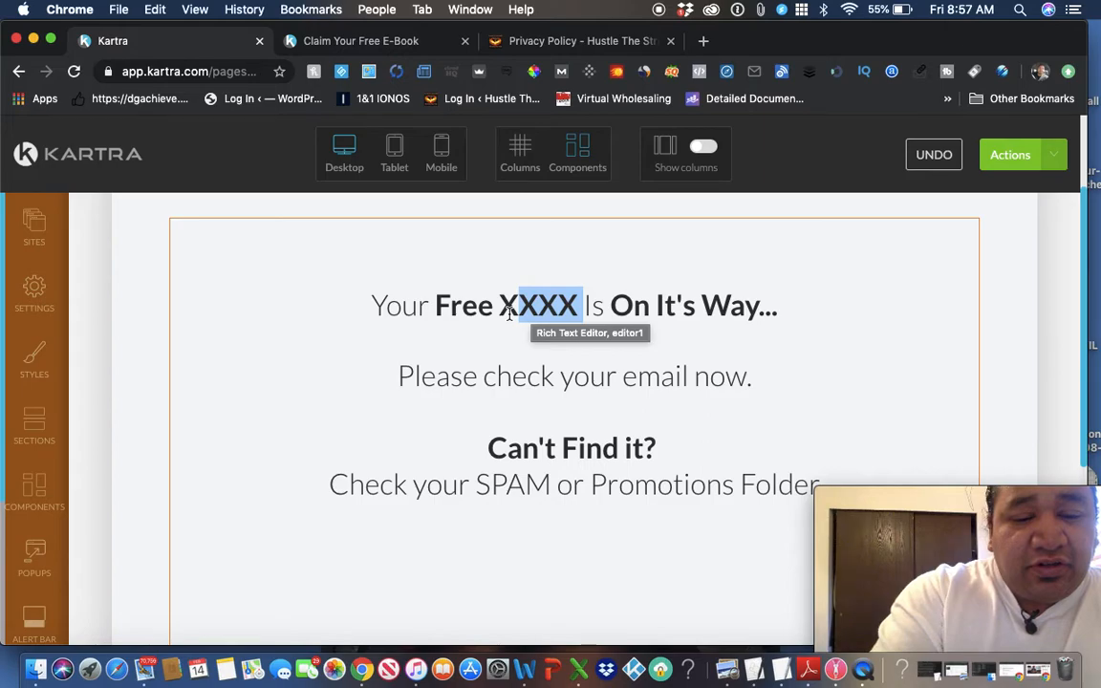
text(ebook)
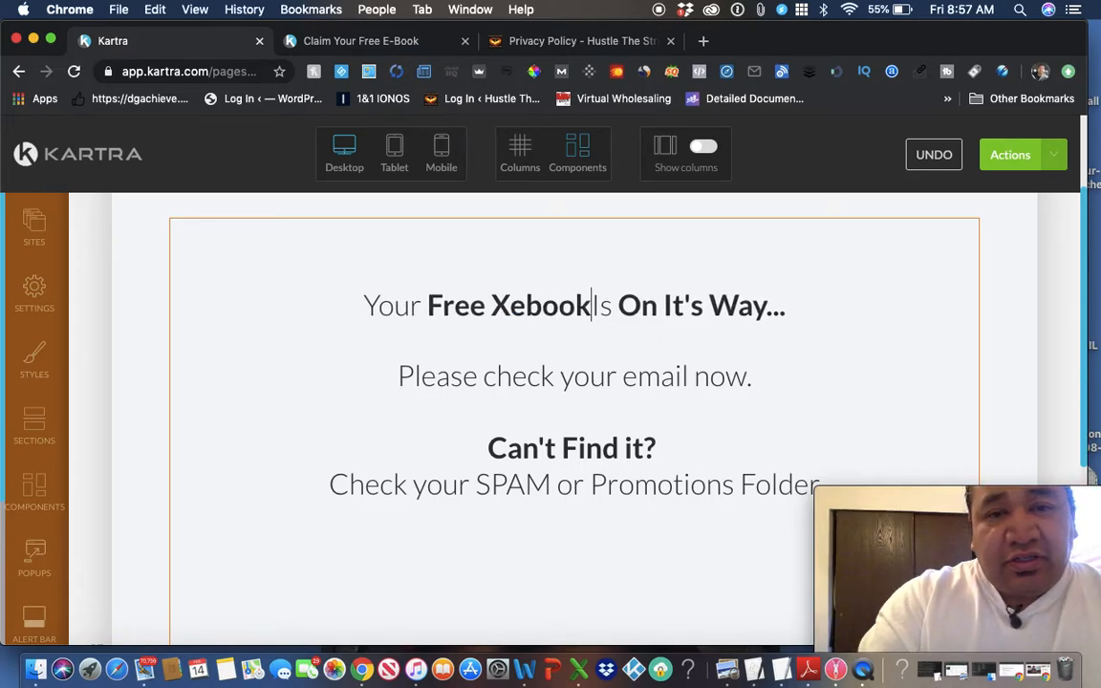
text( is)
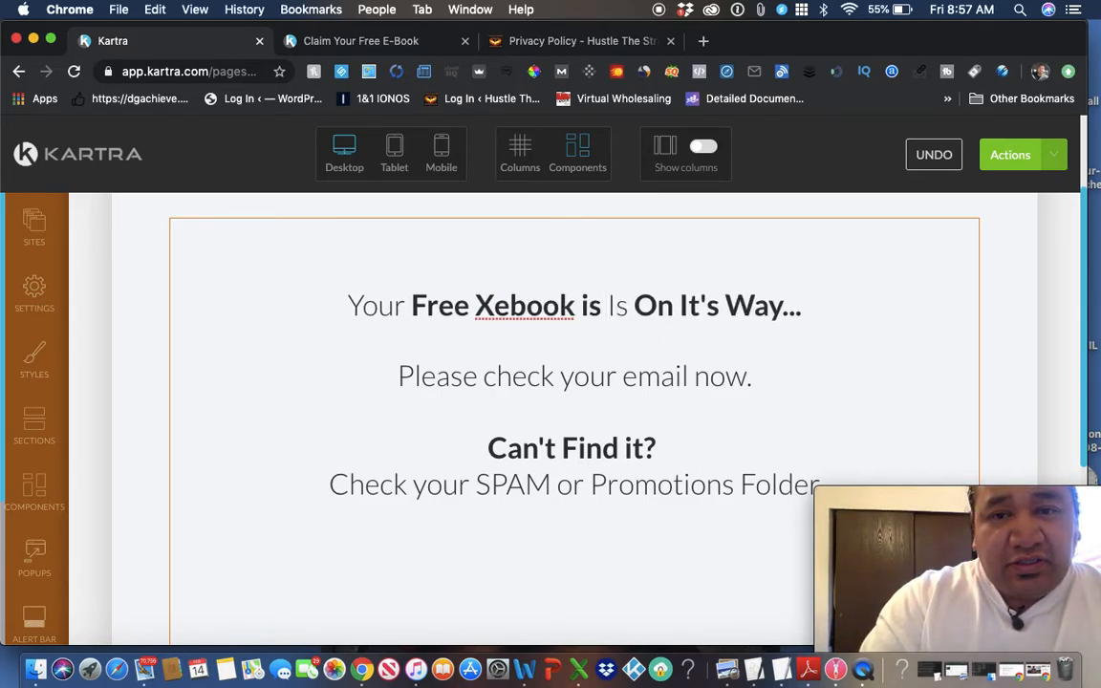
key(BackSpace)
key(BackSpace)
key(BackSpace)
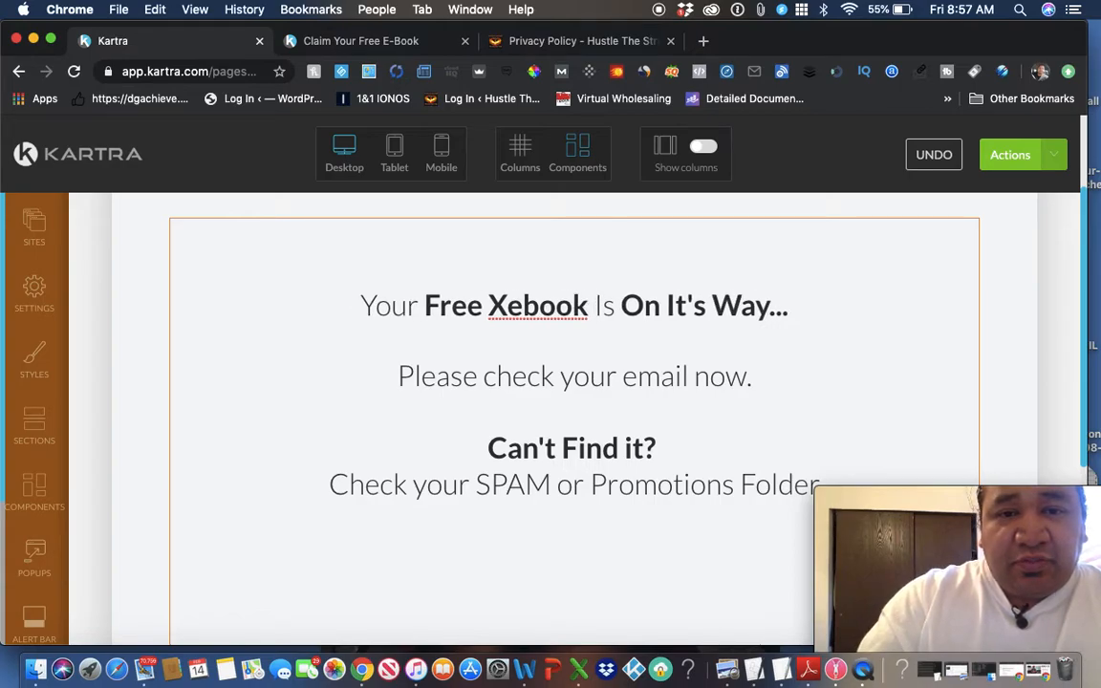
key(Left)
key(Left)
key(Left)
key(Left)
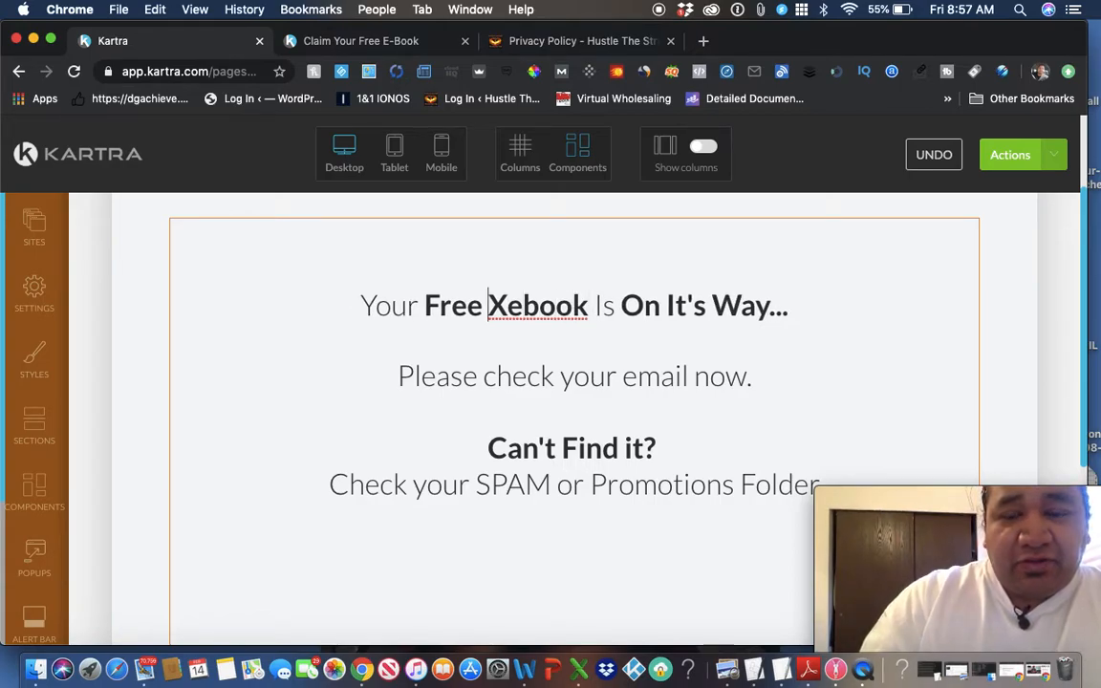
key(Delete)
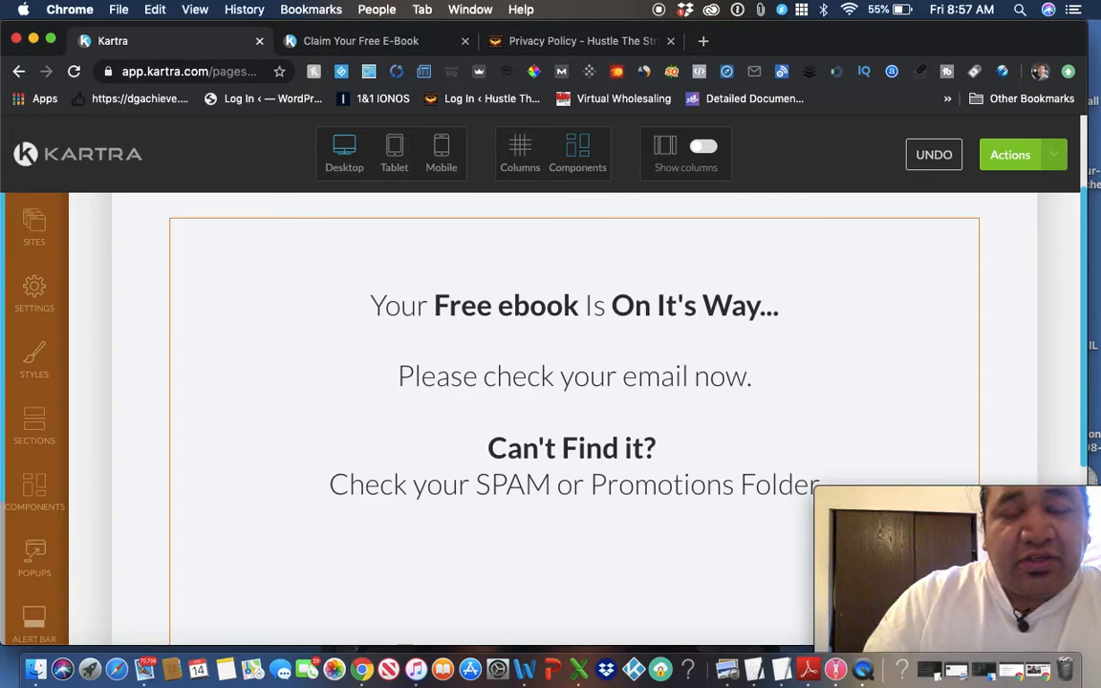
- Color the words "Free ebook" in the main text green
drag(585, 306, 433, 306)
scroll(433, 307, up, 2)
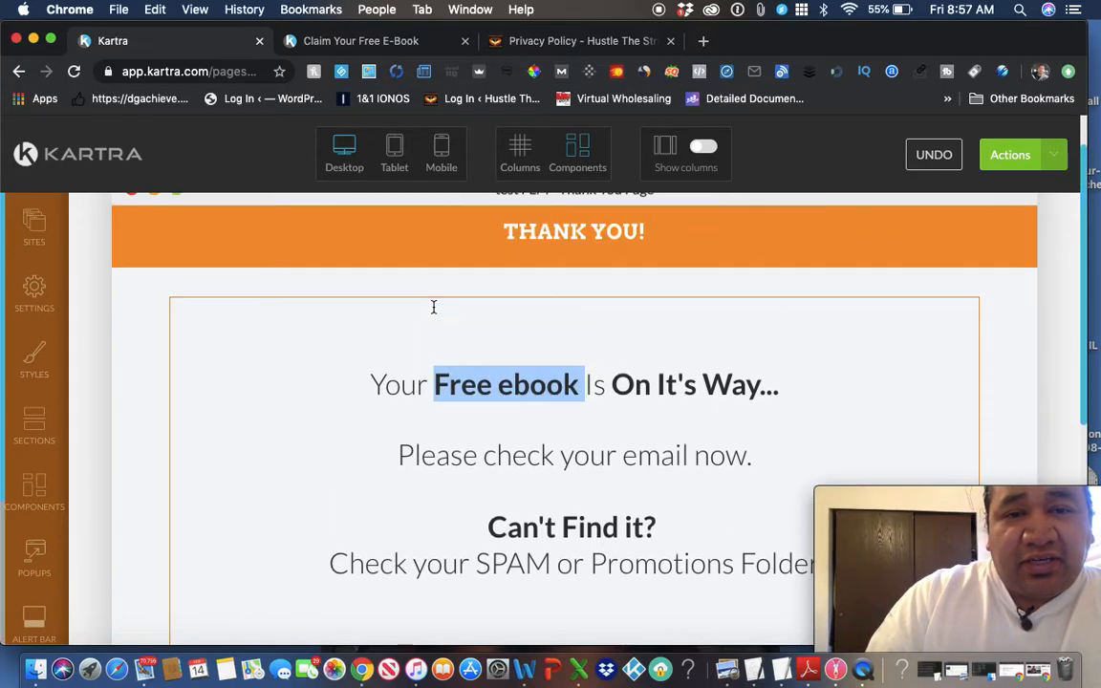
click(476, 366)
scroll(568, 376, up, 1)
scroll(568, 375, down, 5)
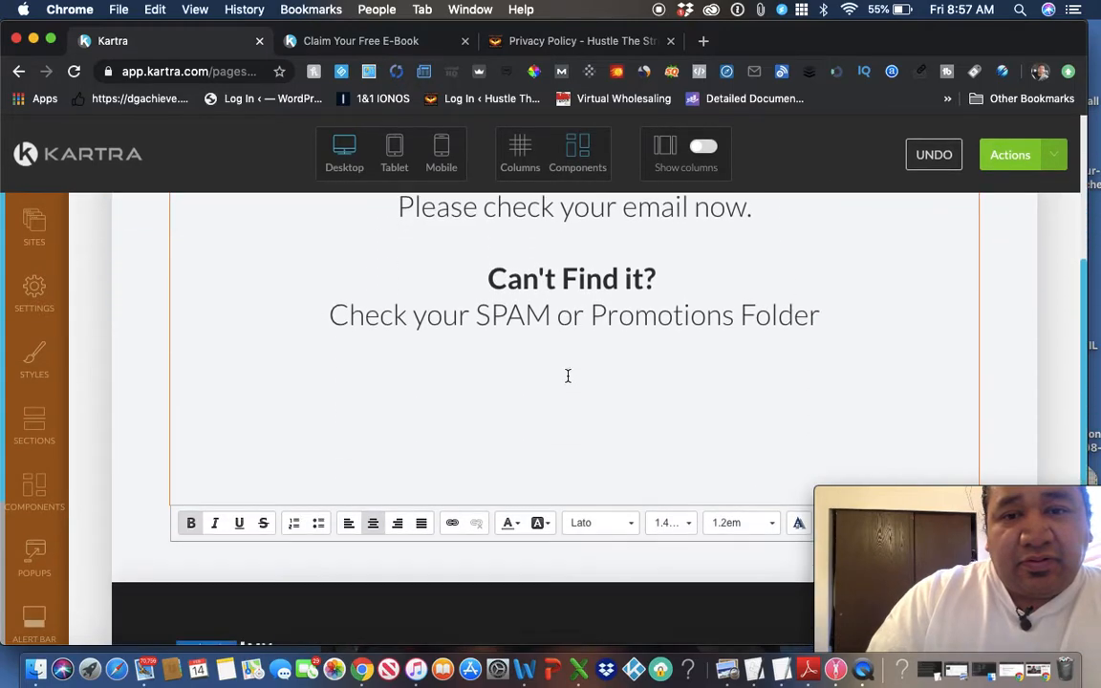
scroll(567, 375, up, 2)
scroll(568, 376, up, 1)
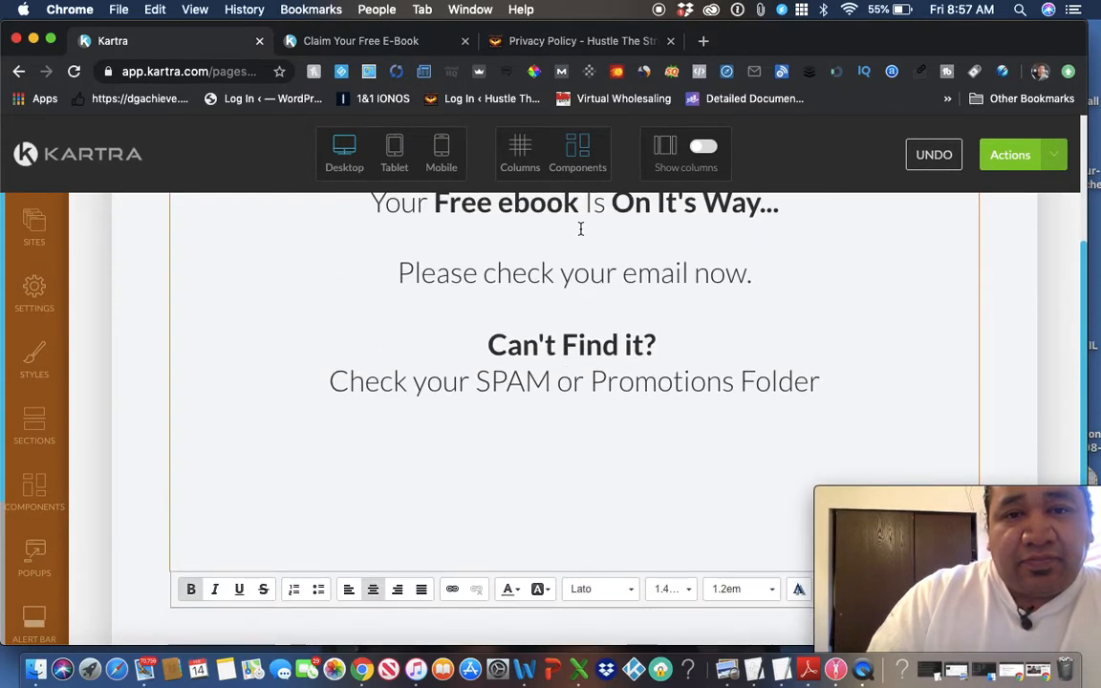
drag(579, 204, 435, 204)
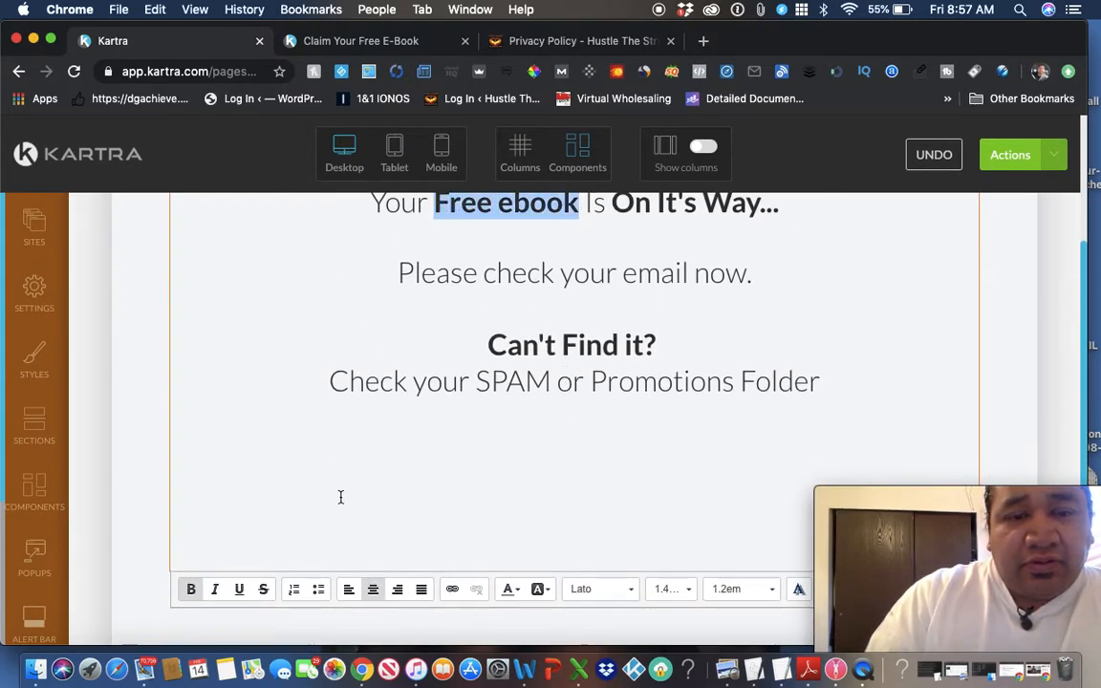
click(519, 594)
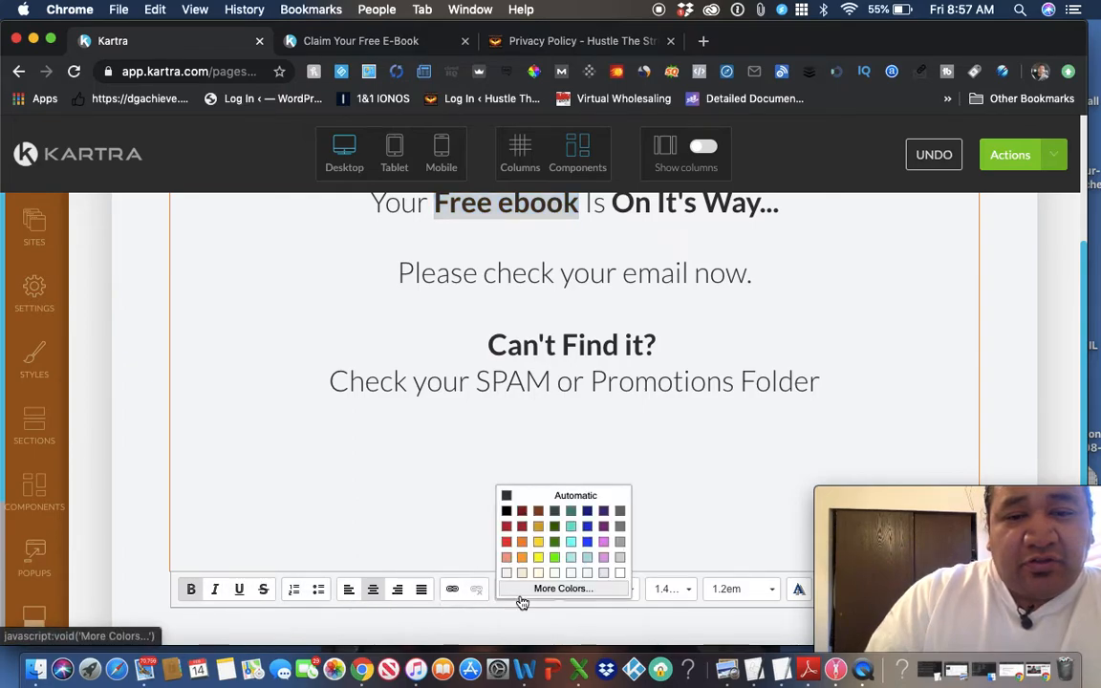
click(555, 541)
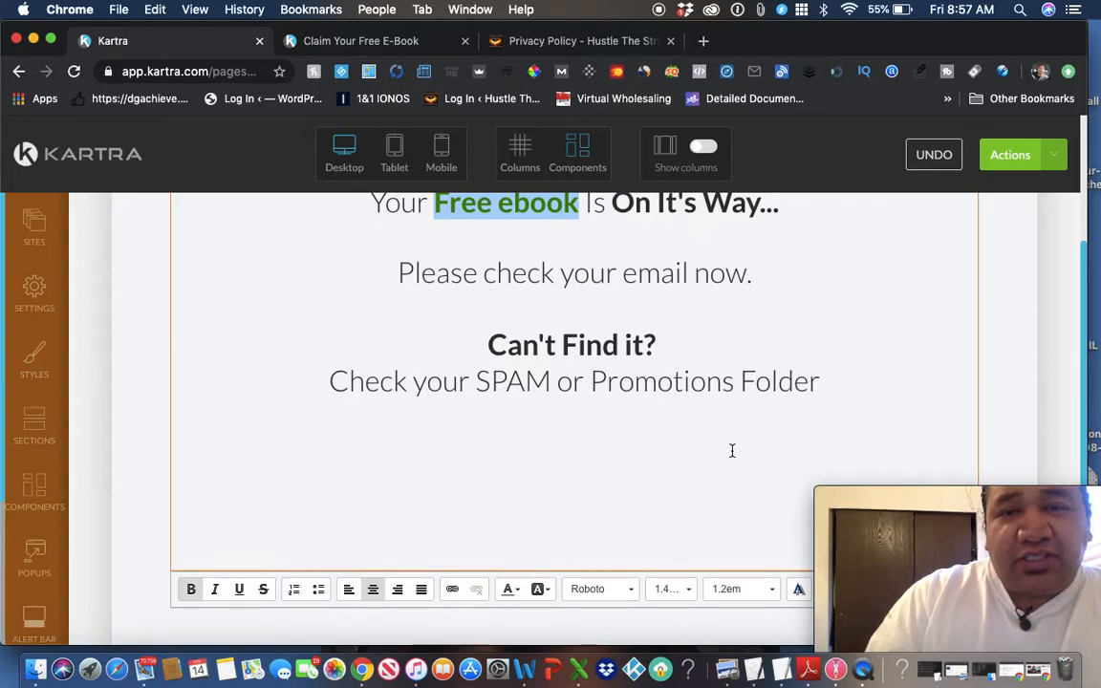
scroll(886, 371, up, 3)
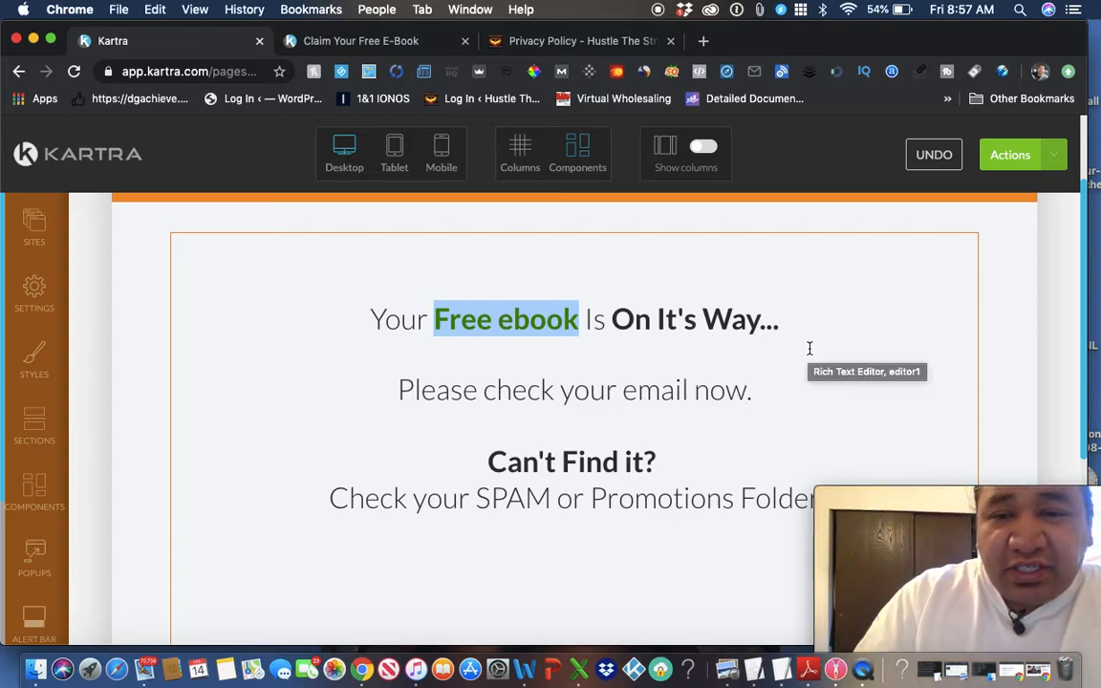
scroll(615, 409, down, 5)
scroll(615, 410, up, 3)
scroll(614, 410, up, 2)
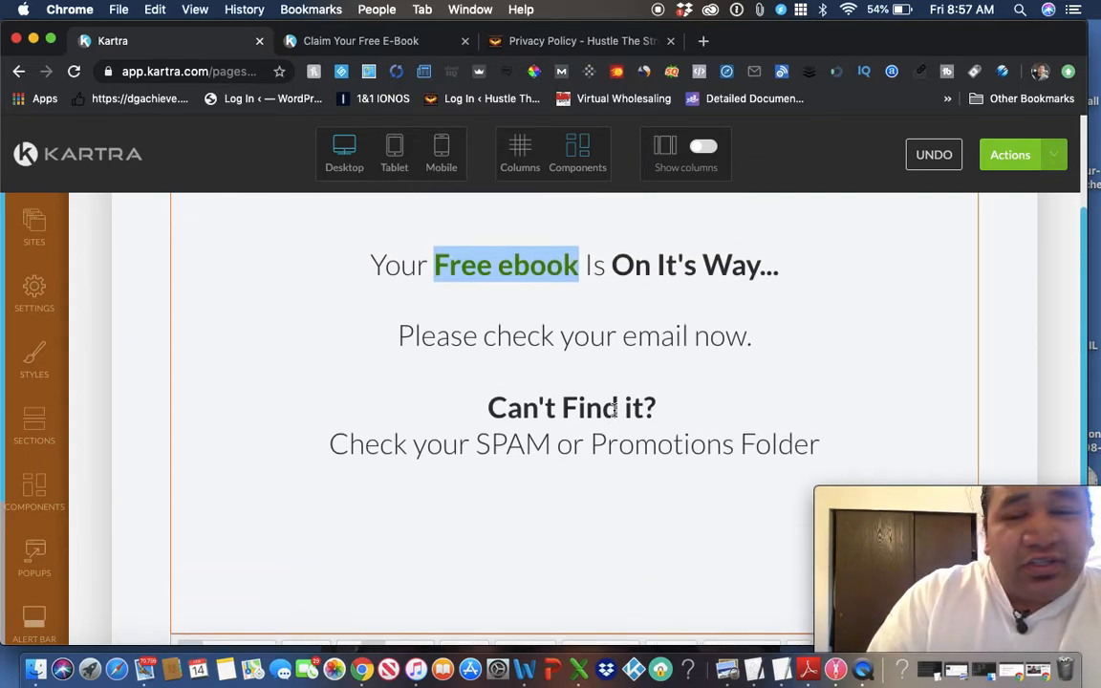
scroll(614, 410, down, 1)
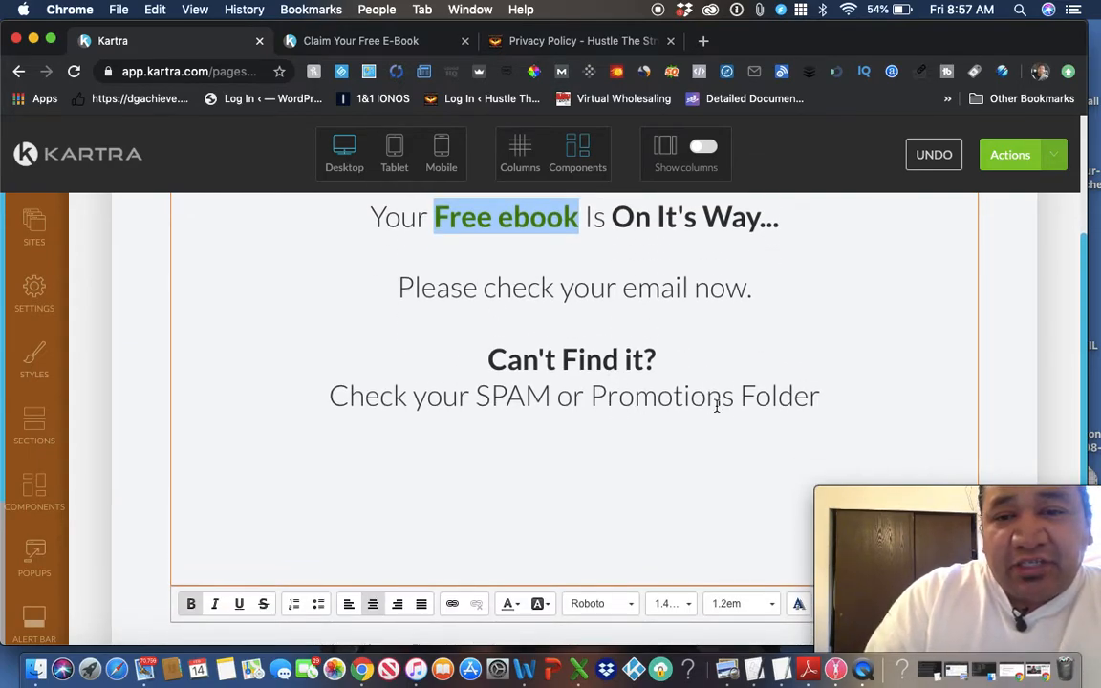
scroll(772, 360, up, 3)
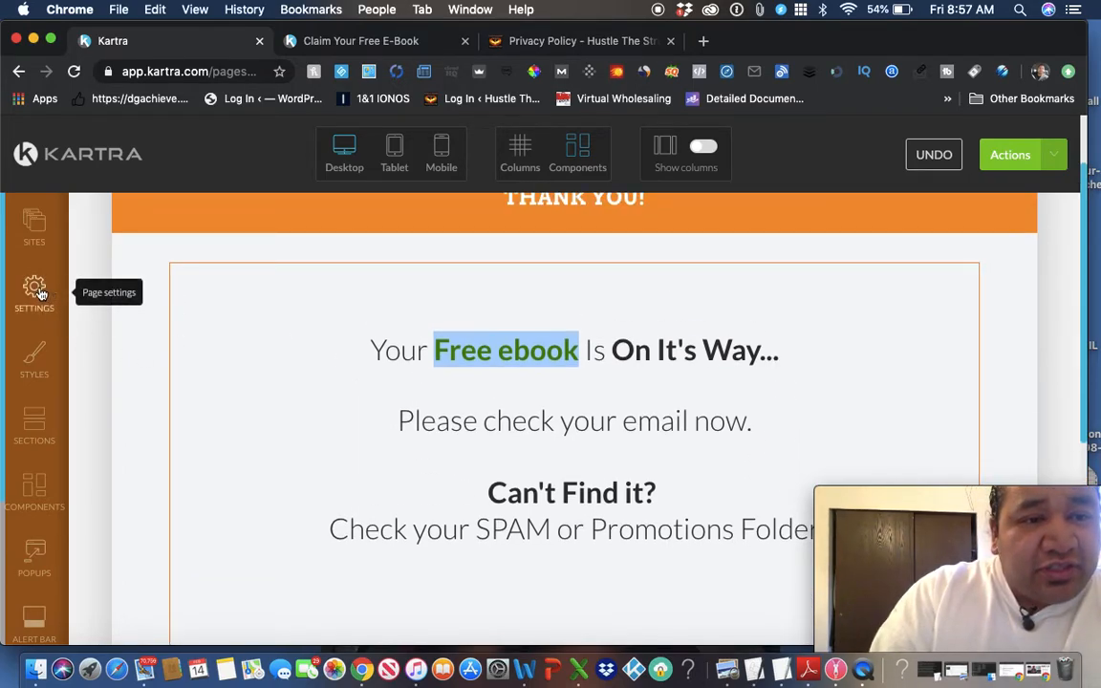
- Add the first video component template between the "THANK YOU!" banner and the main text, and close the block templates
scroll(47, 430, down, 2)
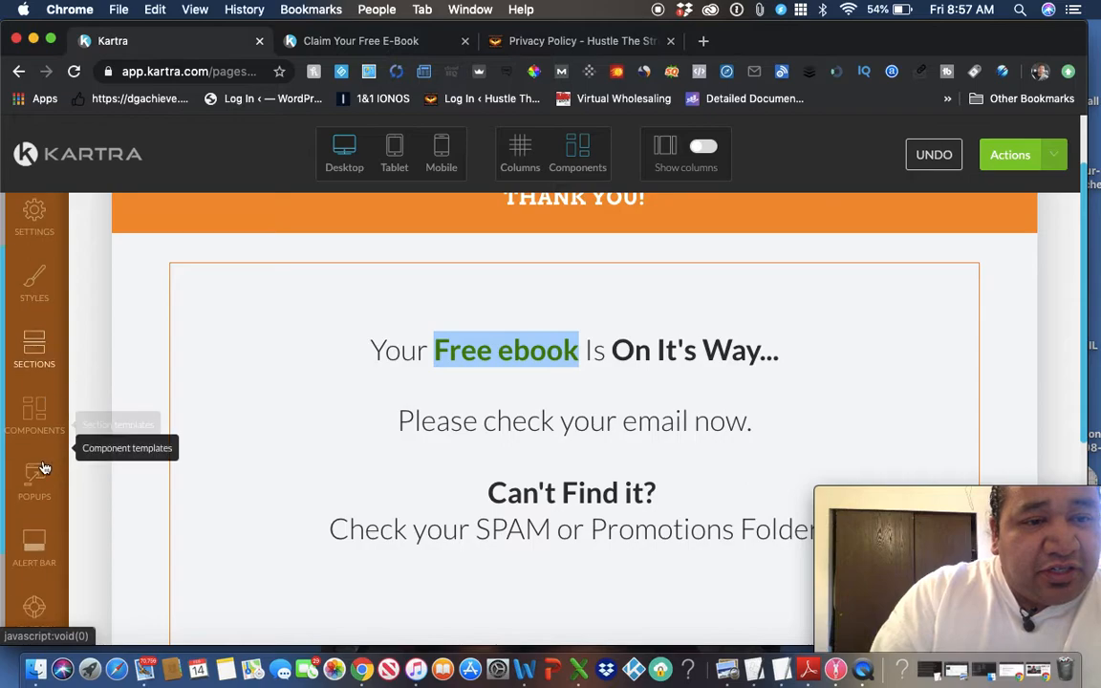
scroll(36, 417, down, 3)
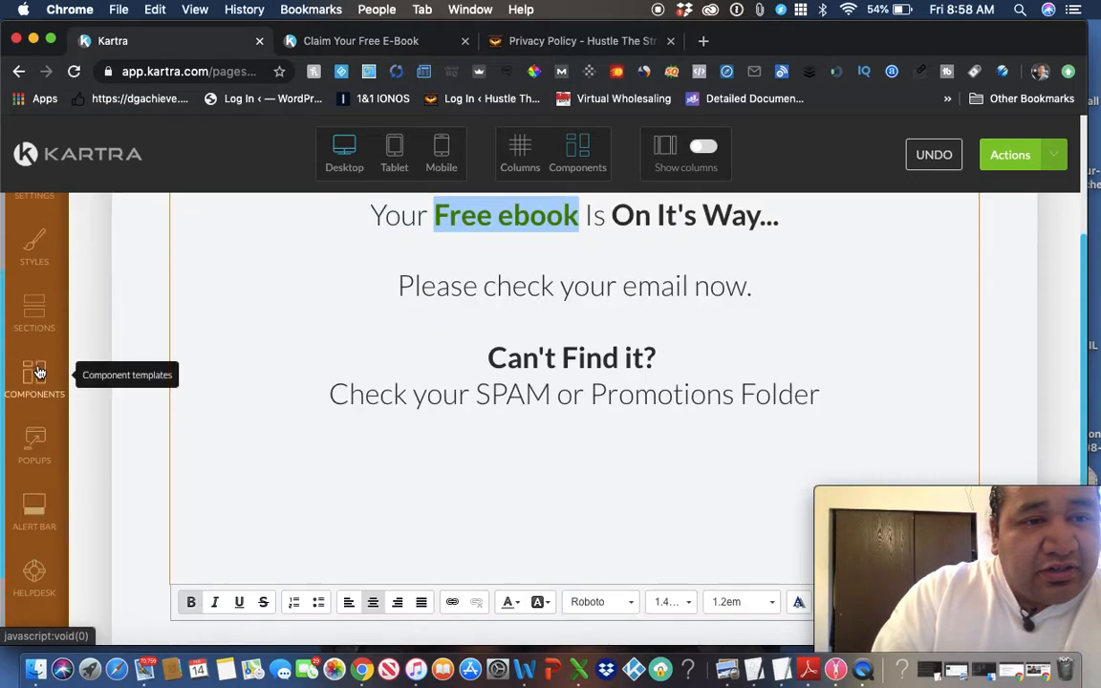
click(39, 373)
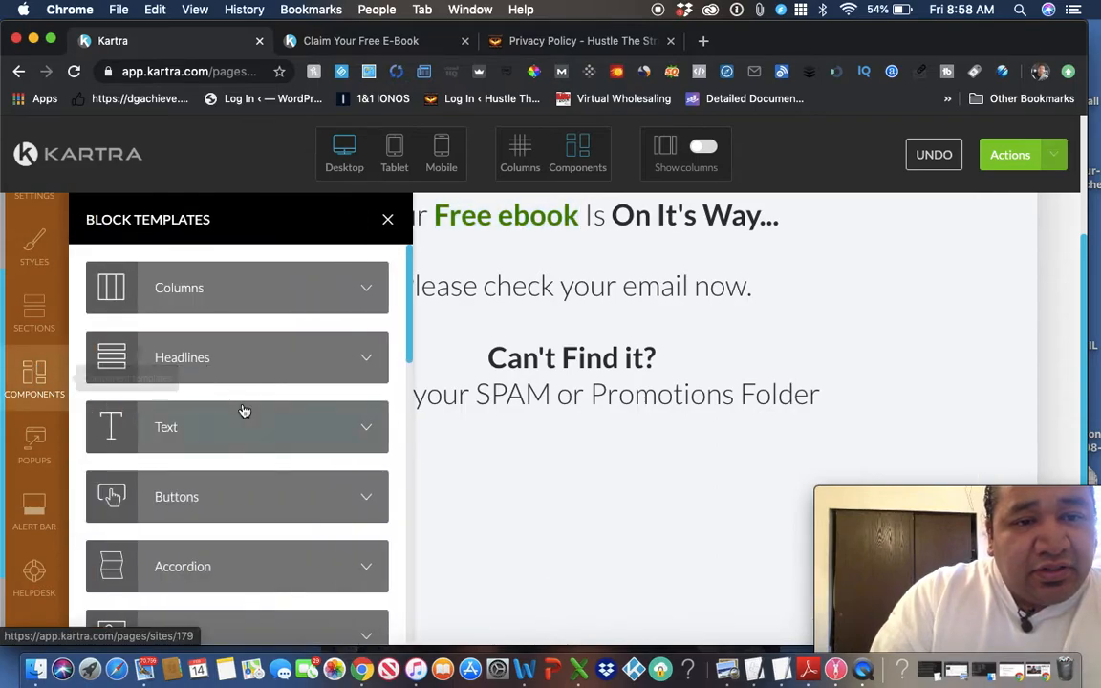
scroll(244, 411, down, 3)
scroll(244, 411, down, 5)
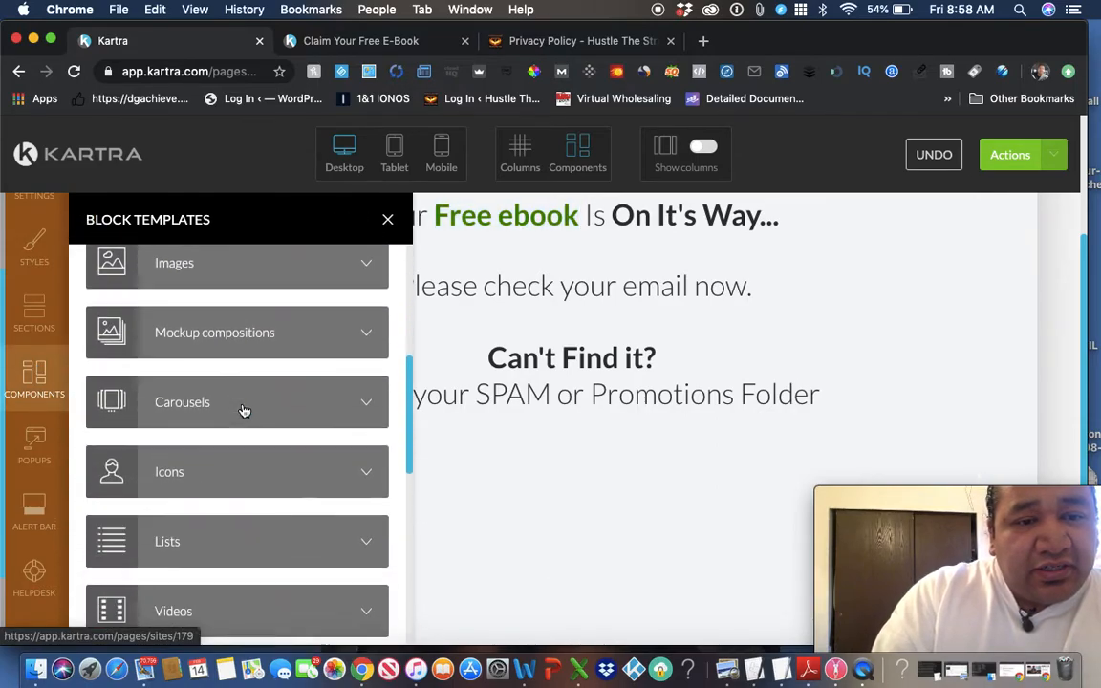
scroll(242, 401, up, 1)
scroll(246, 420, down, 4)
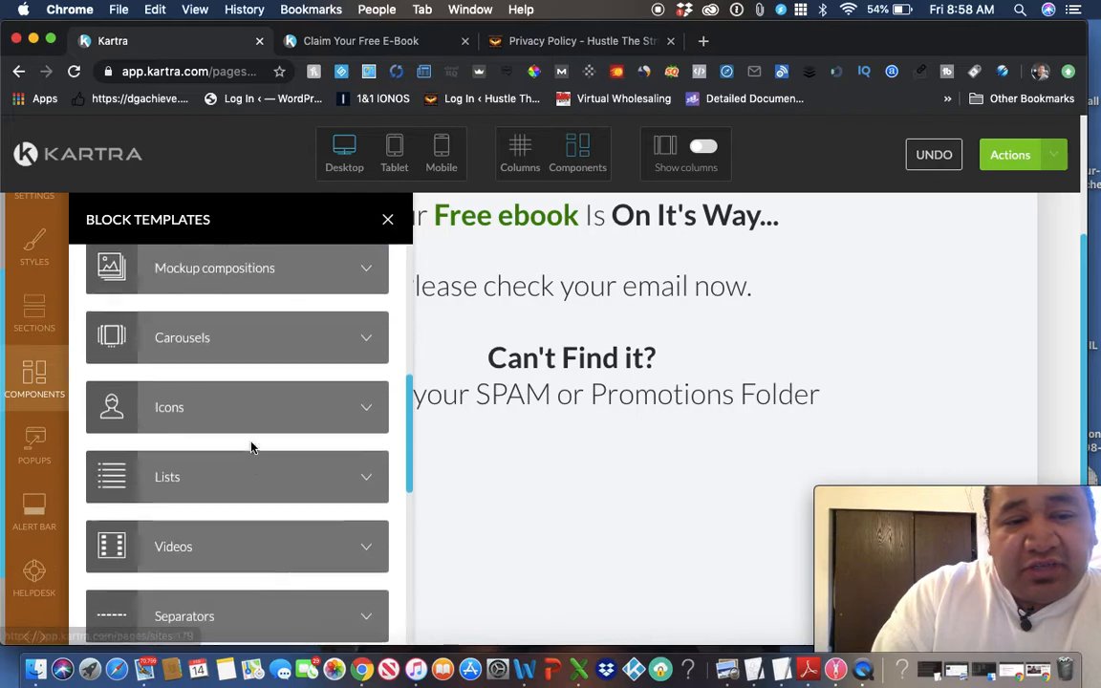
click(254, 501)
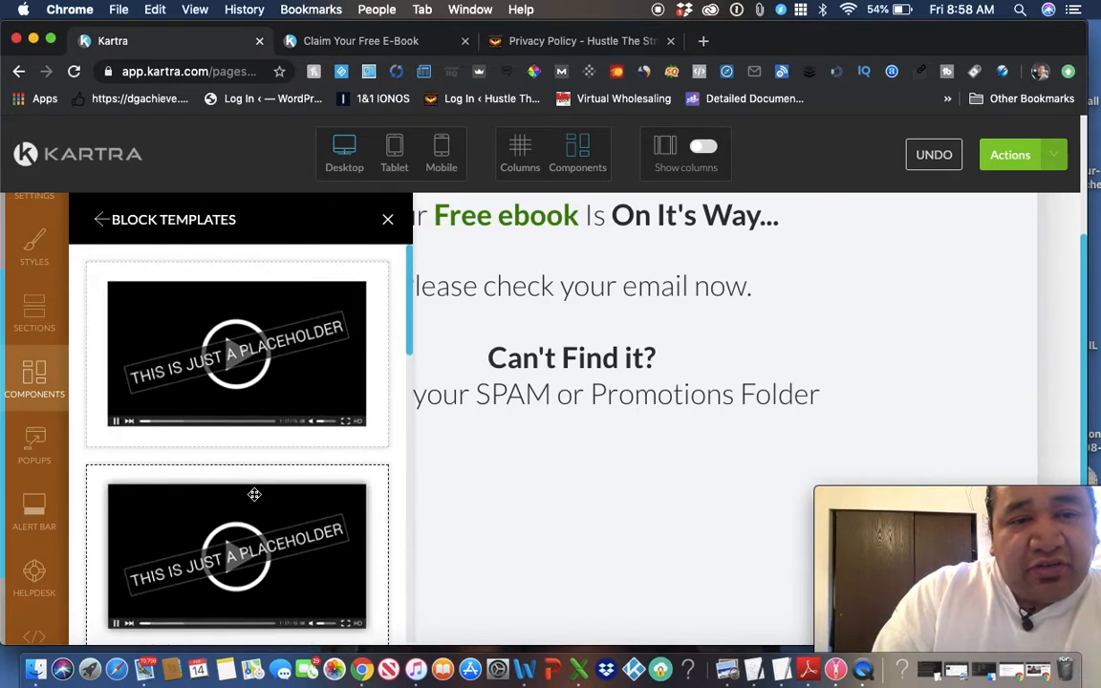
drag(218, 388, 434, 306)
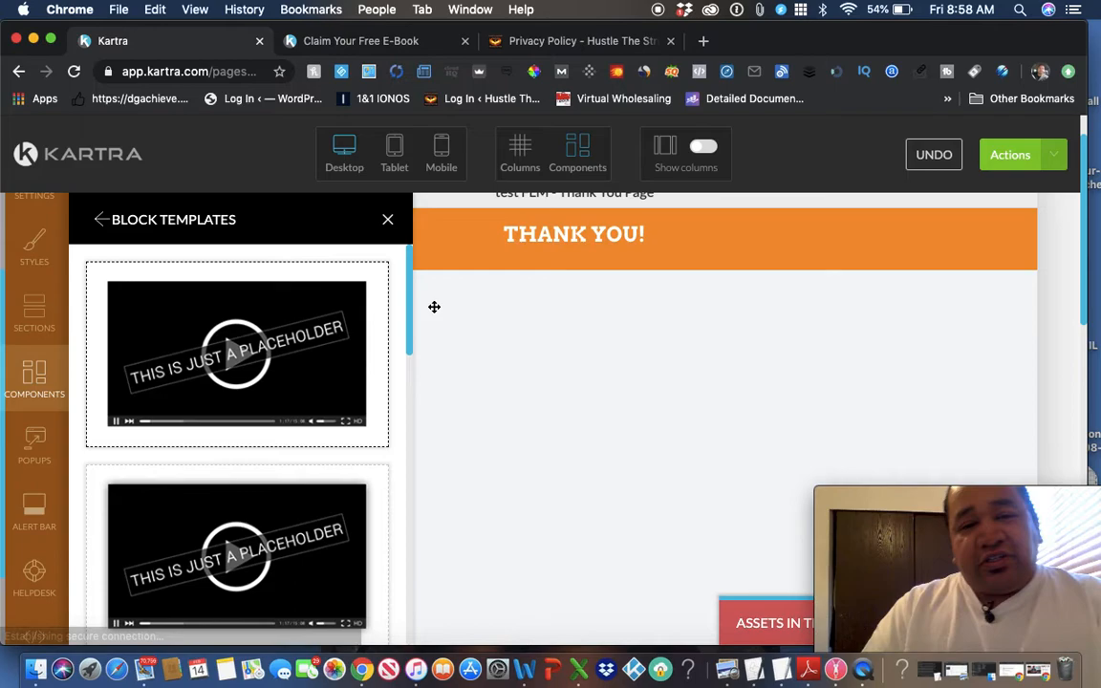
click(389, 221)
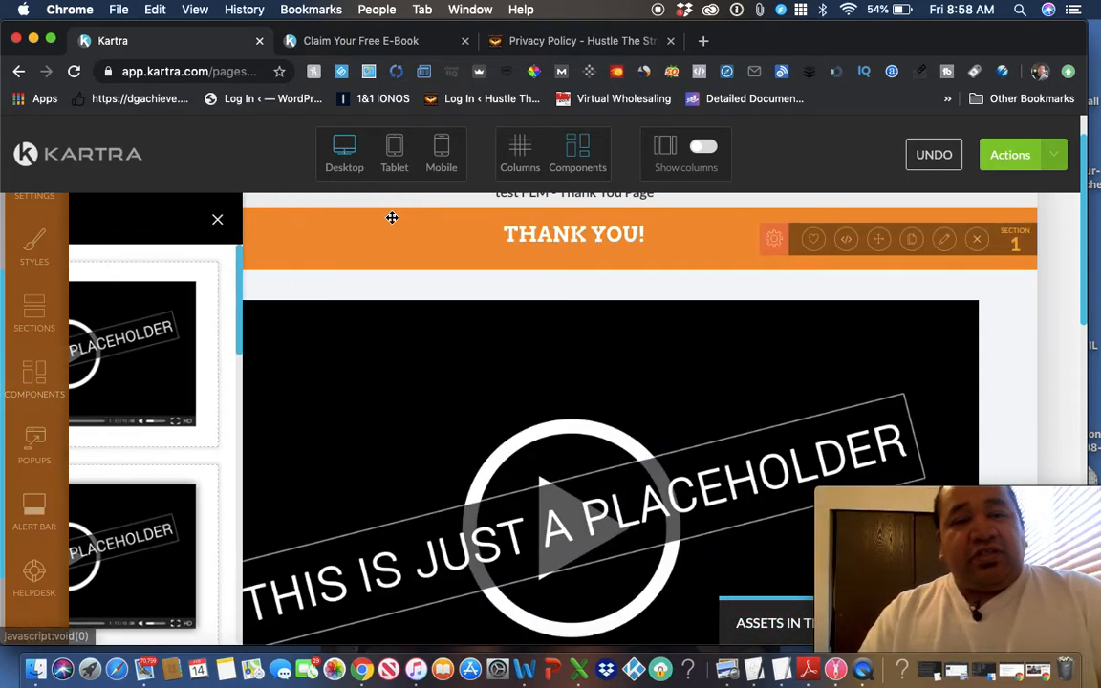
- Open the configuration of the placeholder video below the "THANK YOU!" banner
scroll(410, 447, down, 5)
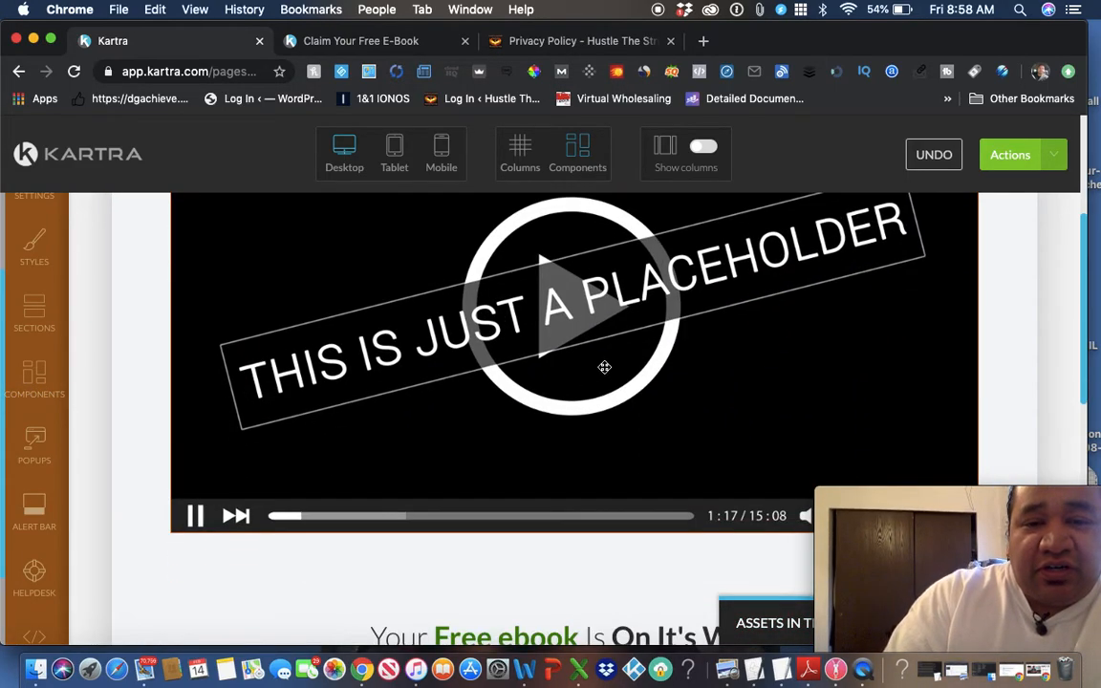
scroll(605, 367, up, 3)
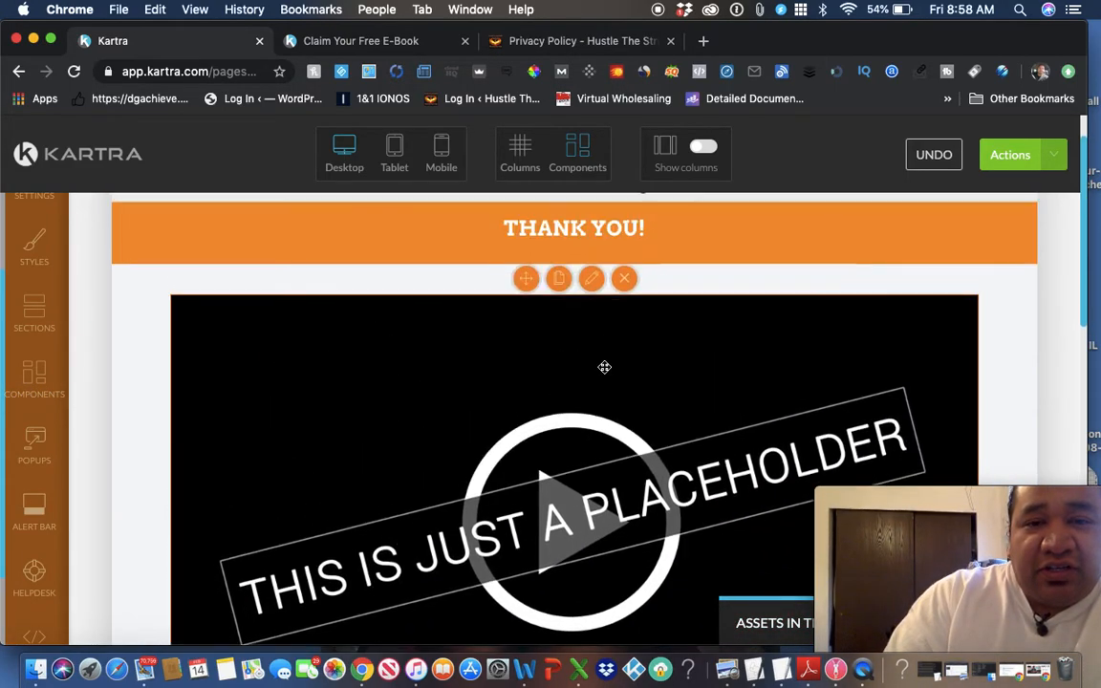
click(594, 279)
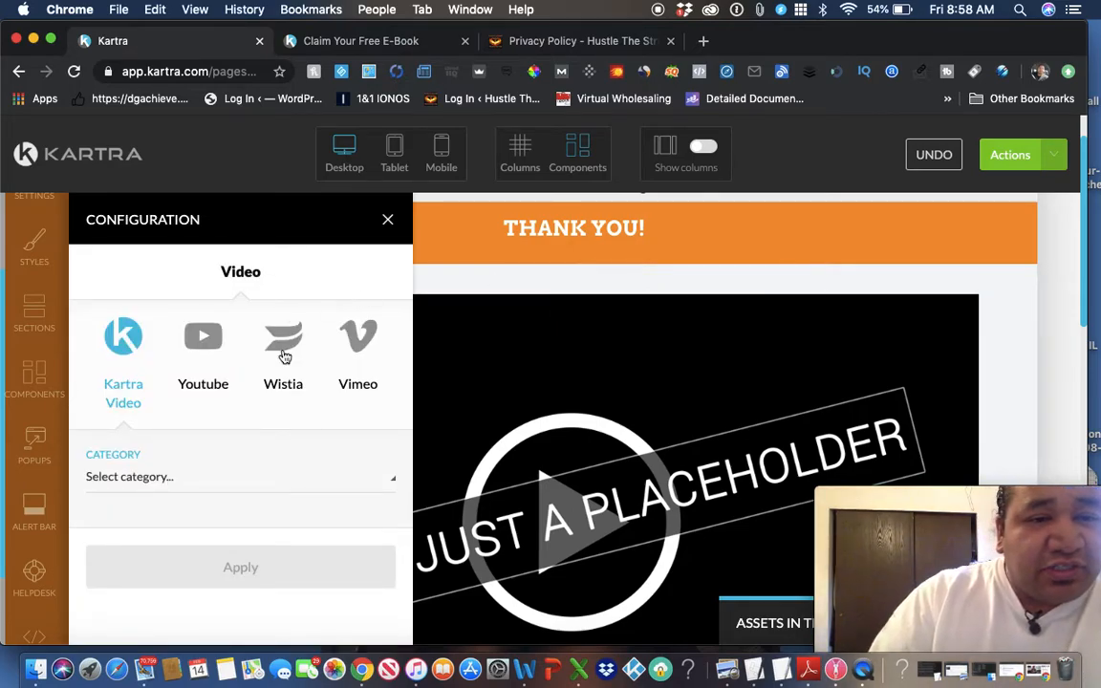
- Set the Kartra Video category of the placeholder video to "email videos"
click(235, 475)
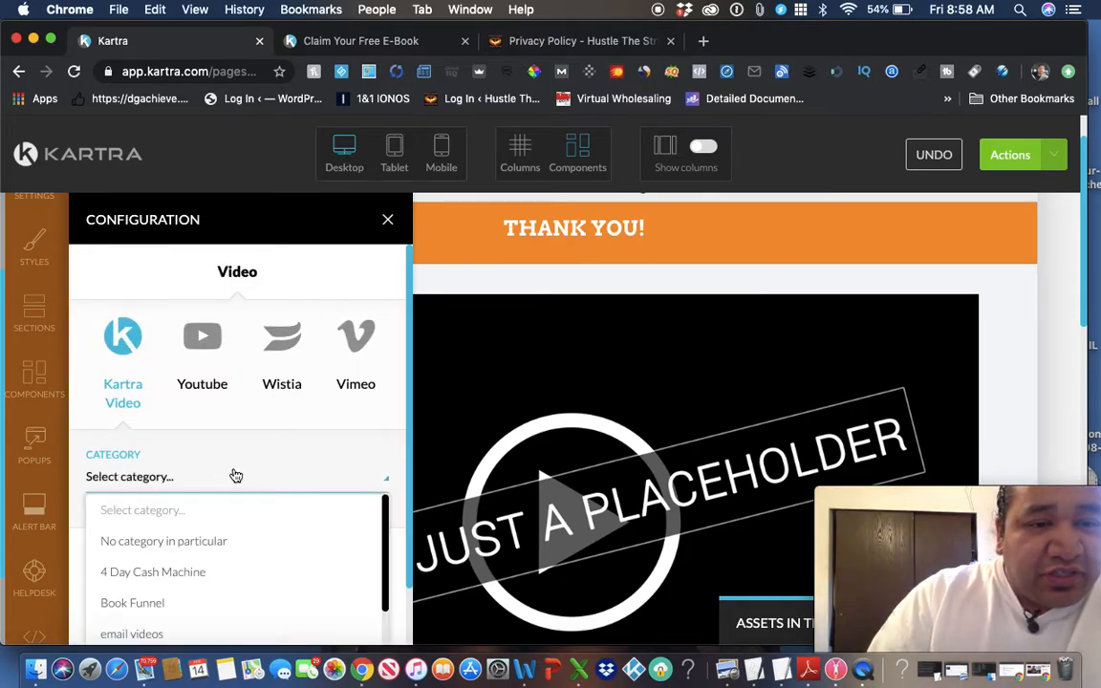
scroll(231, 513, down, 2)
scroll(231, 514, up, 1)
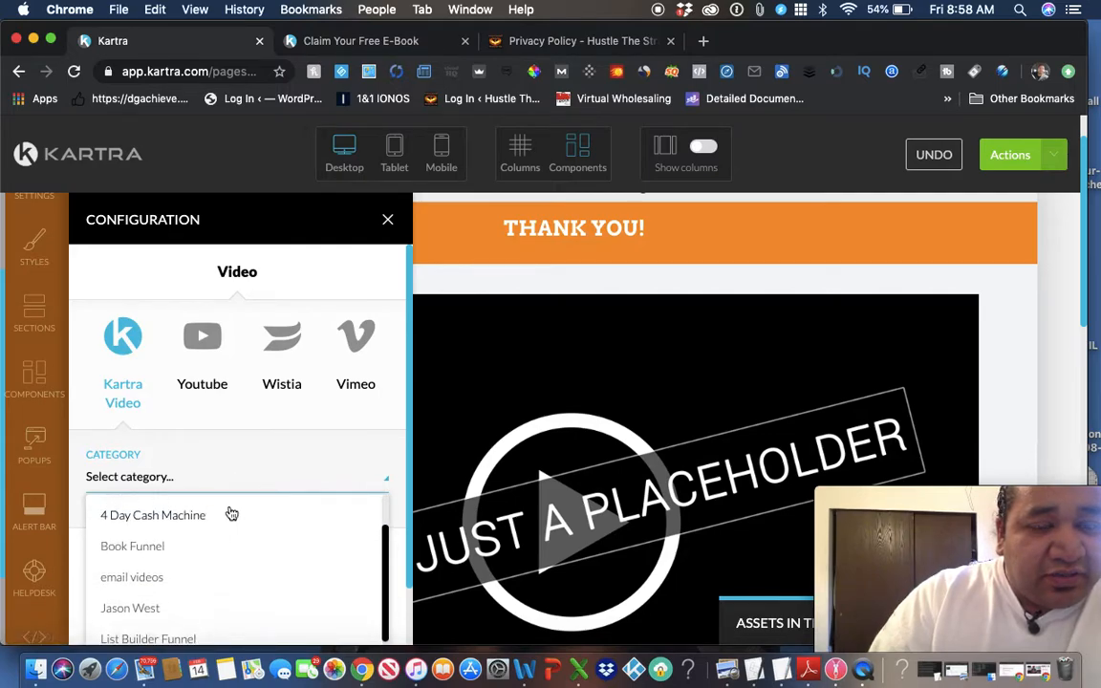
scroll(231, 514, down, 1)
scroll(231, 514, down, 1)
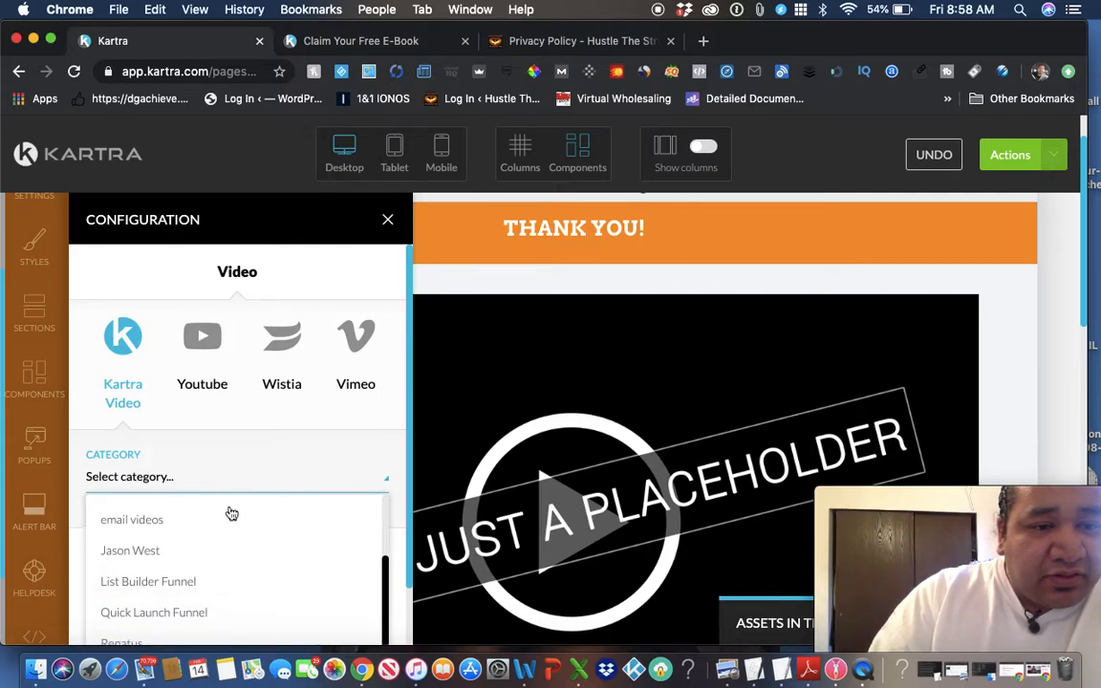
click(152, 521)
scroll(153, 524, down, 1)
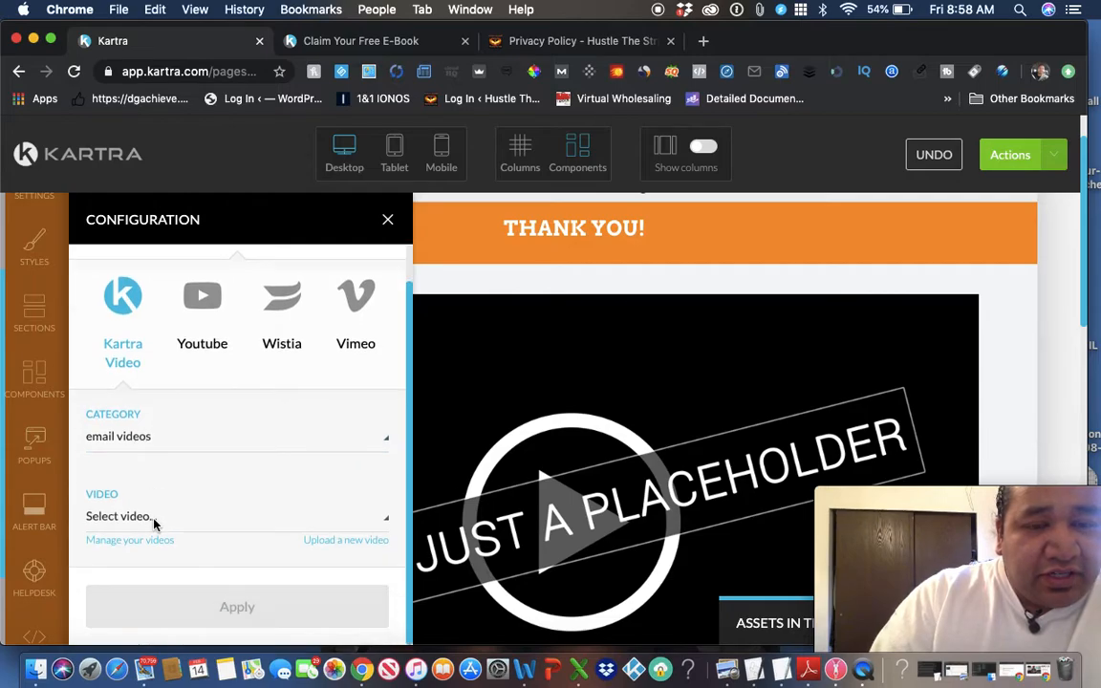
click(346, 541)
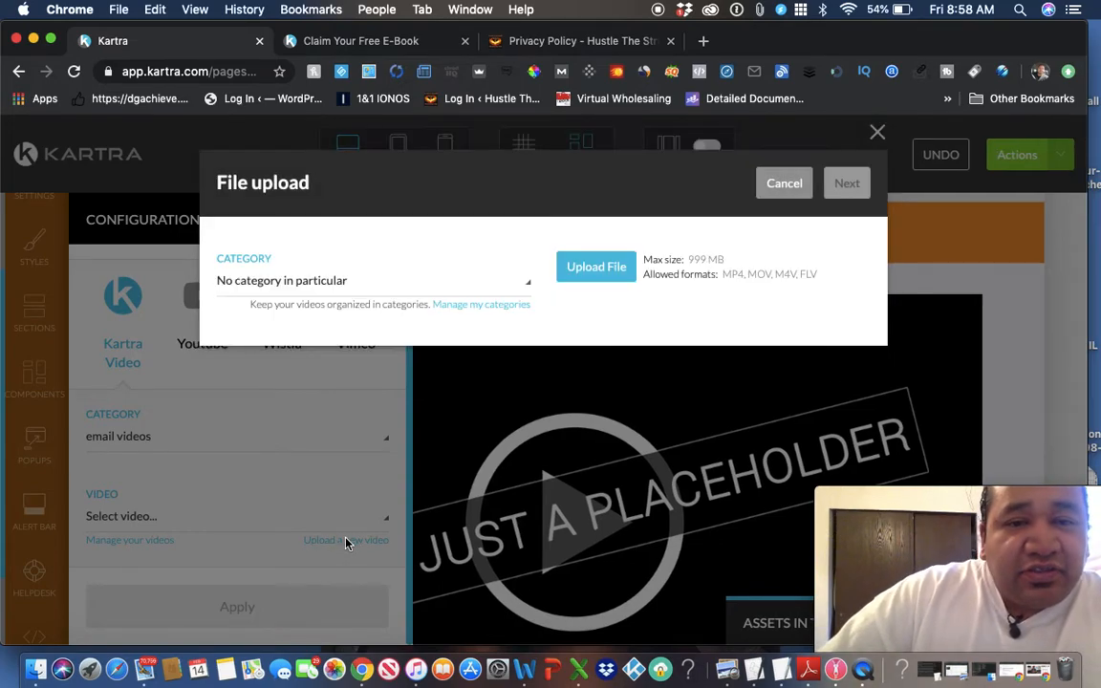
click(594, 268)
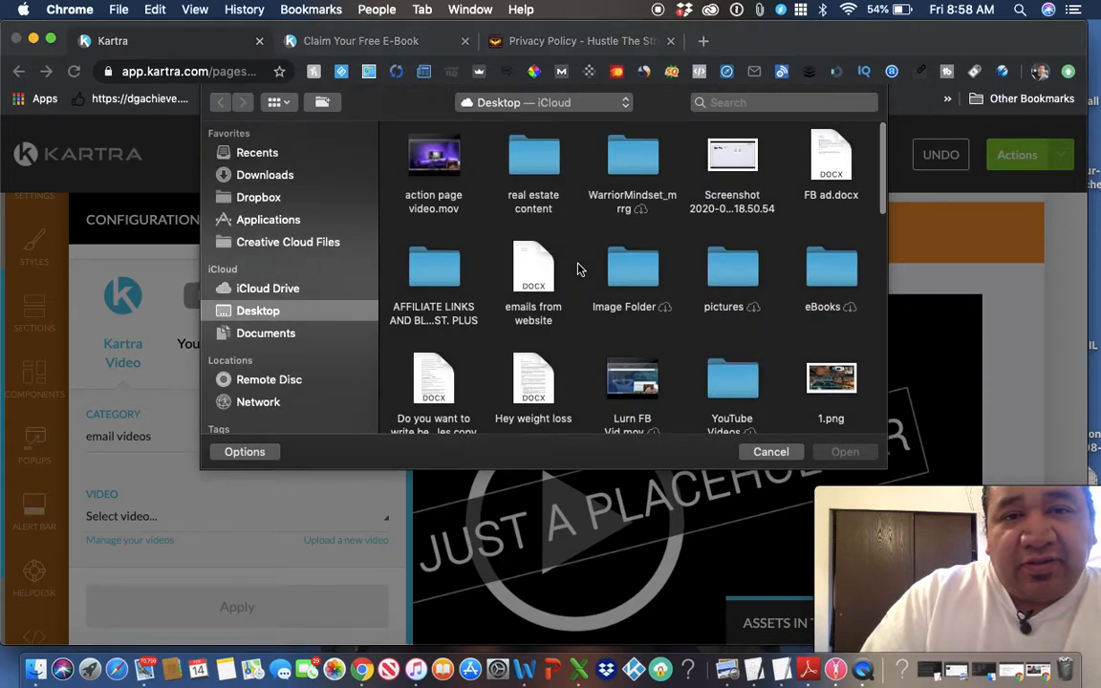
scroll(577, 268, down, 10)
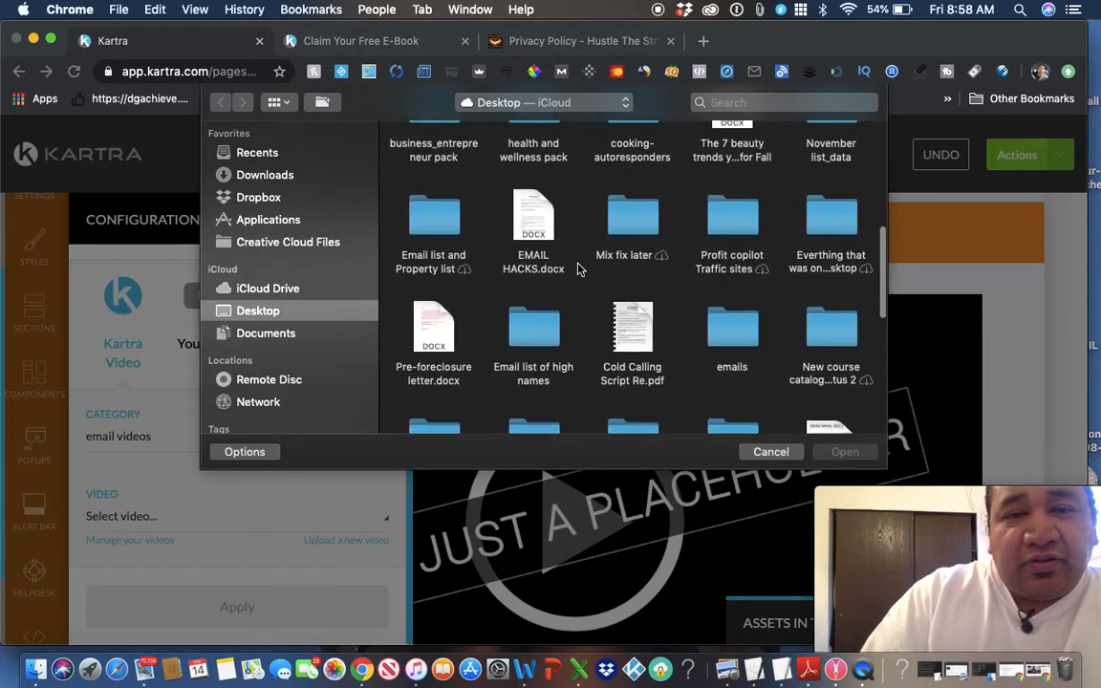
scroll(578, 268, up, 2)
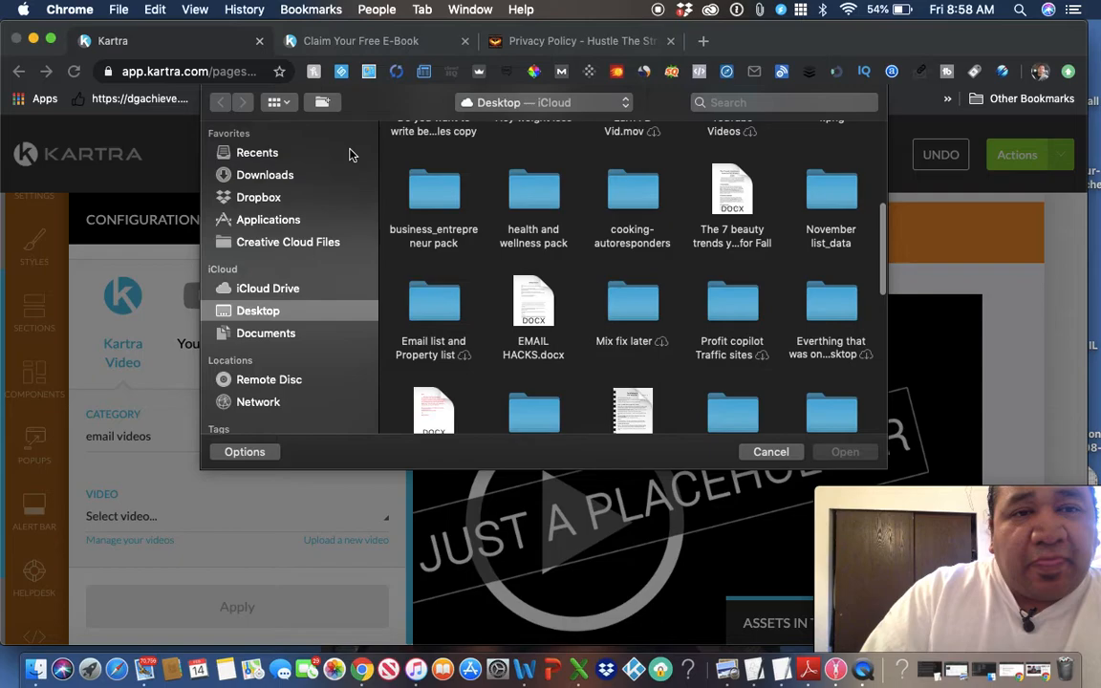
click(770, 452)
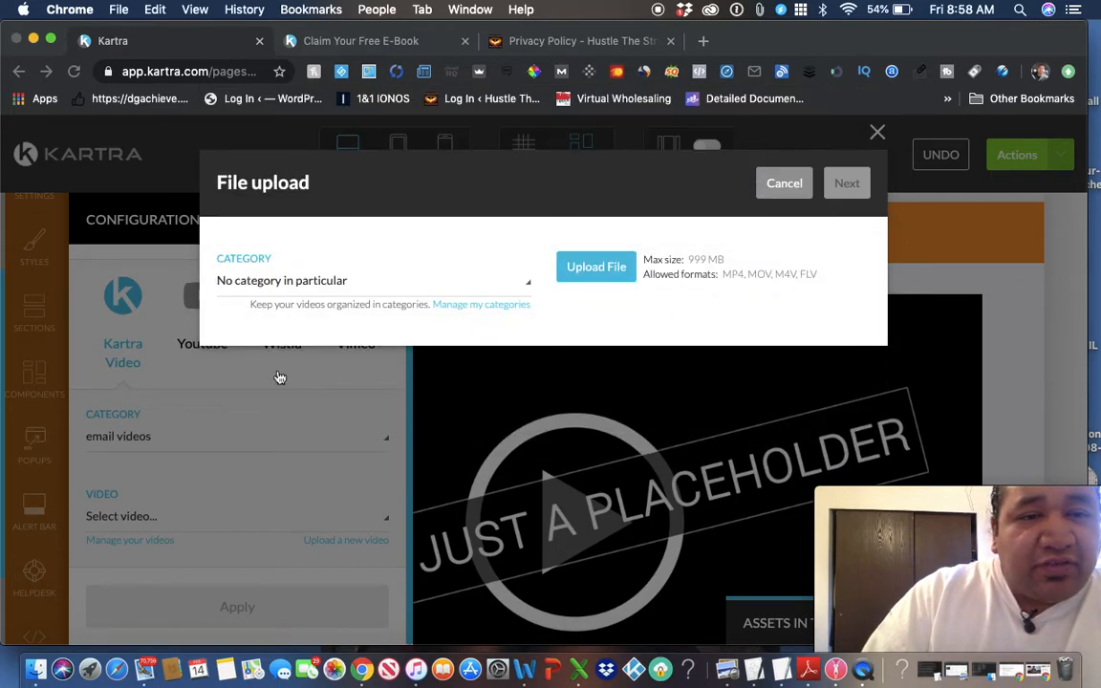
click(783, 182)
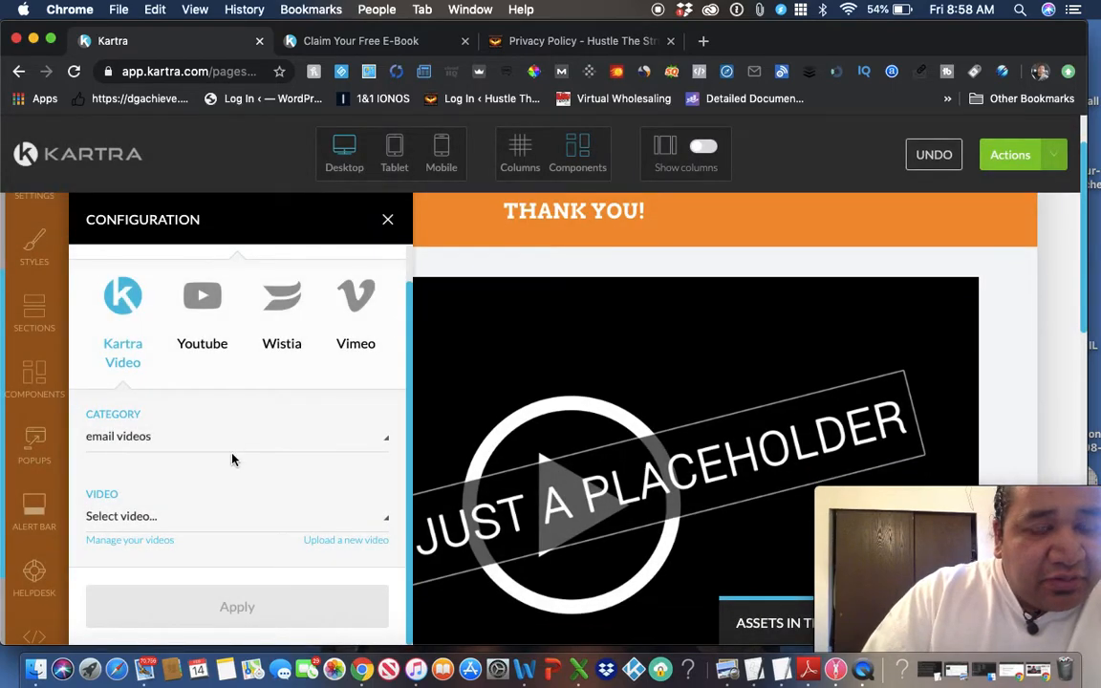
- Set the video to IMG_2902.MOV from the Renatus category, apply it and close the configuration
click(287, 448)
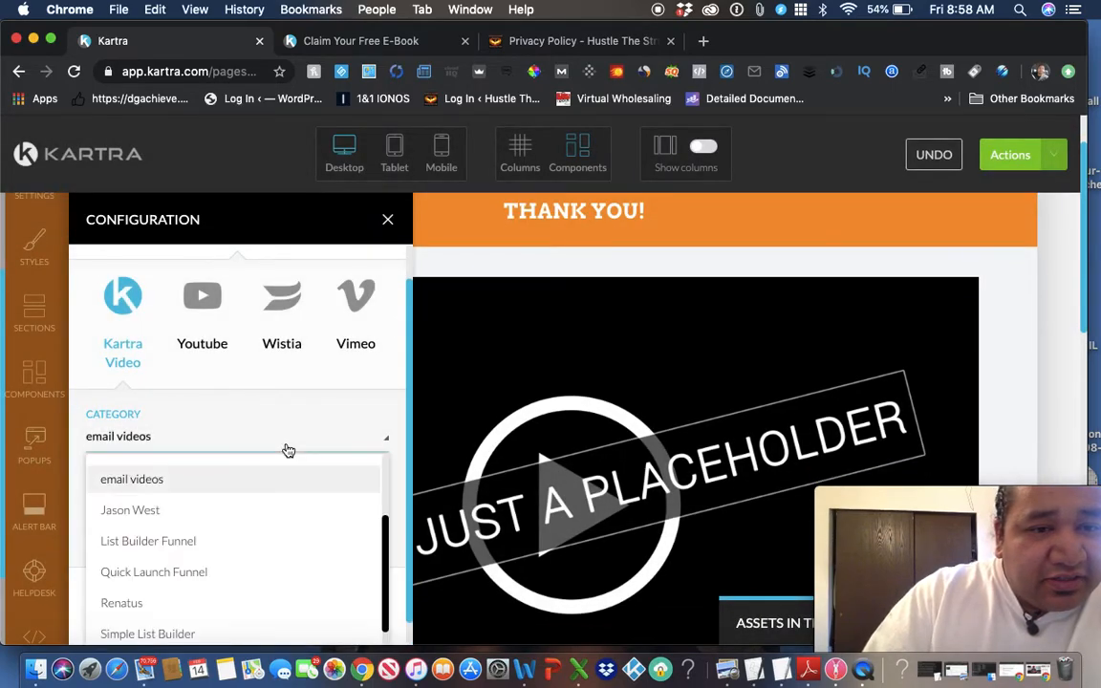
scroll(231, 542, down, 2)
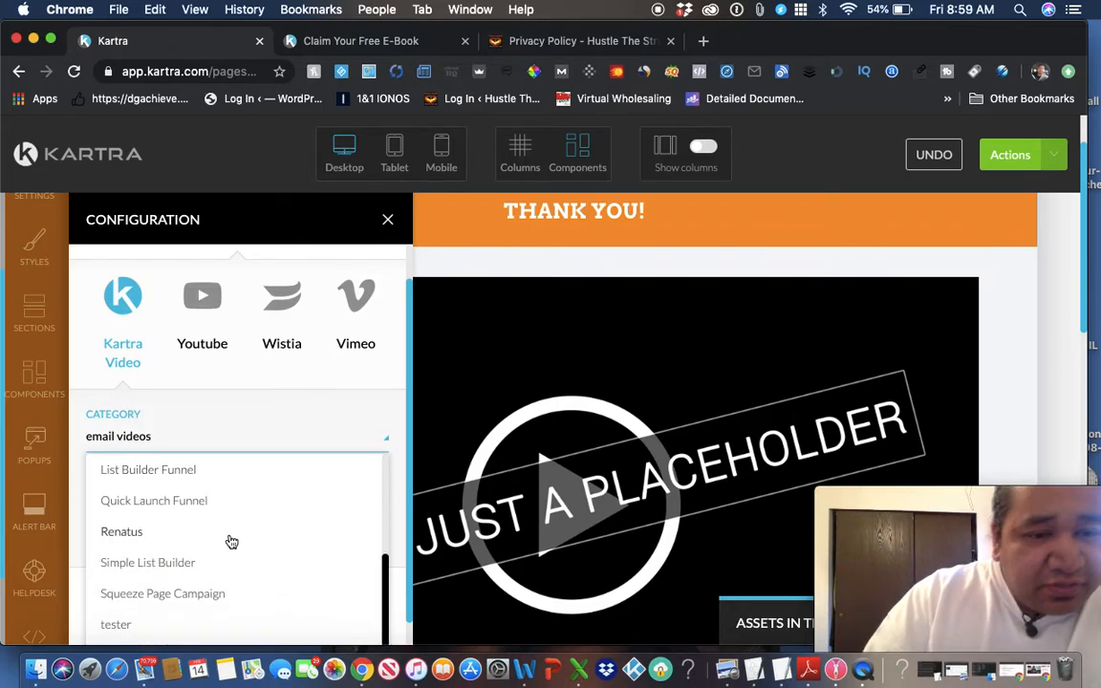
click(124, 531)
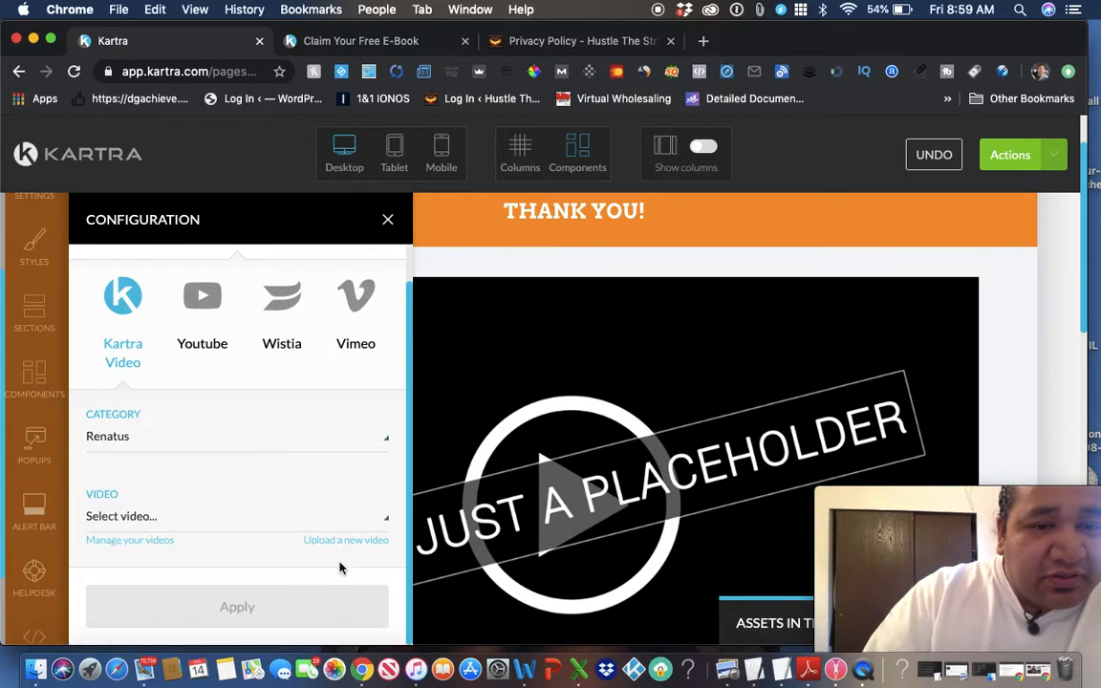
scroll(237, 587, down, 1)
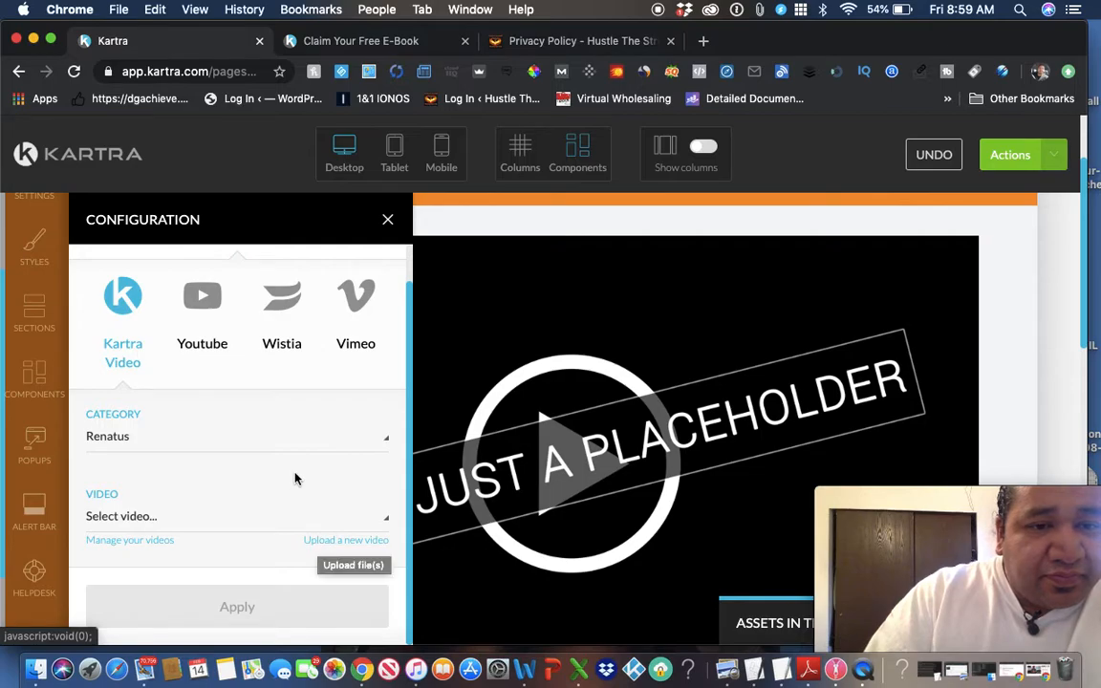
click(290, 524)
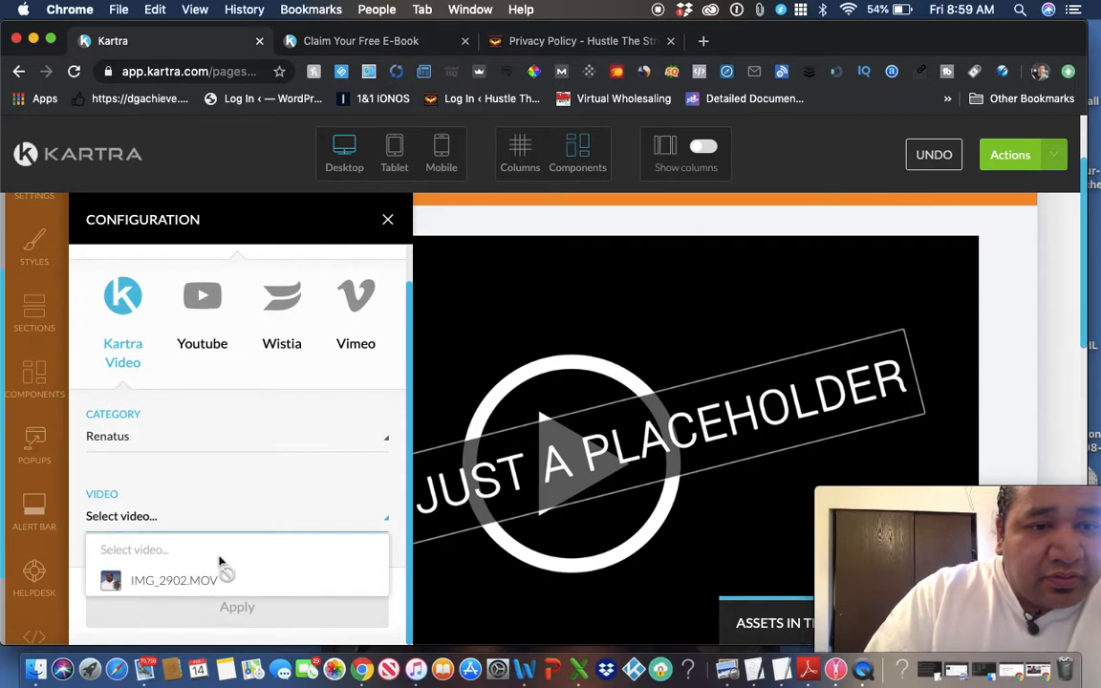
click(174, 581)
scroll(305, 541, down, 3)
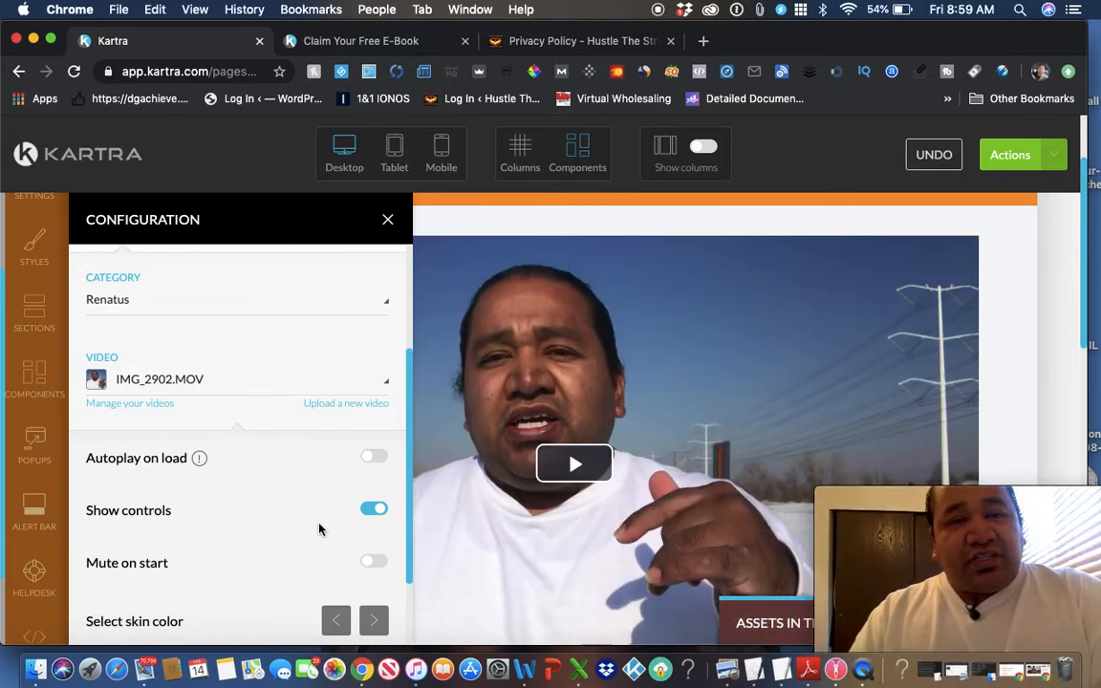
scroll(404, 438, down, 2)
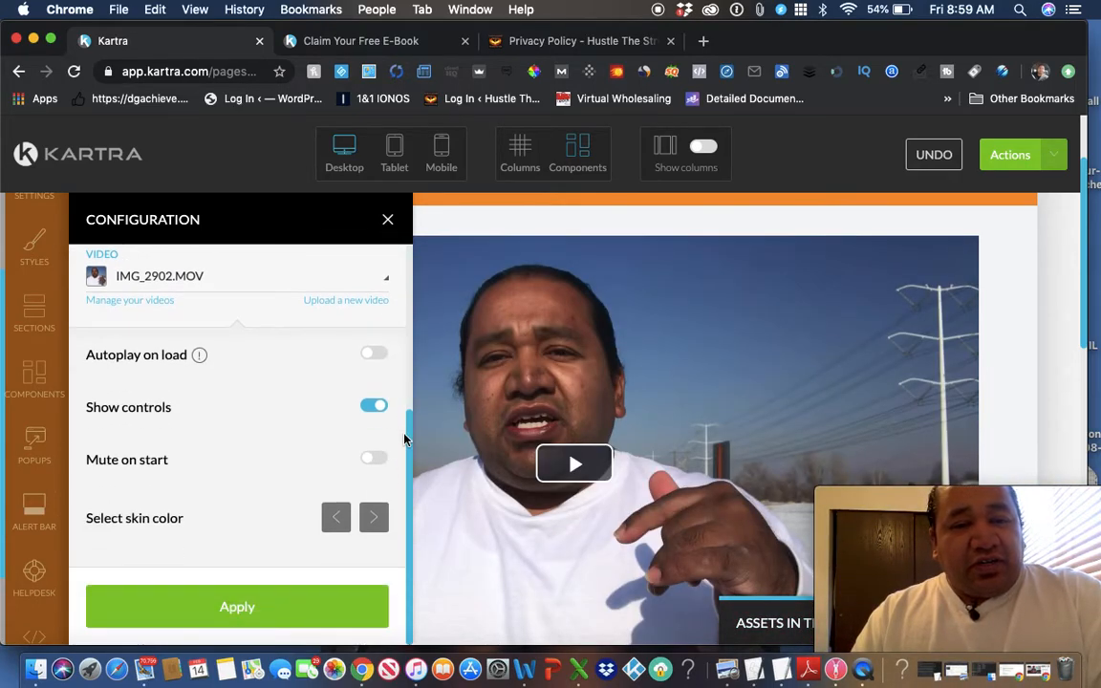
click(290, 614)
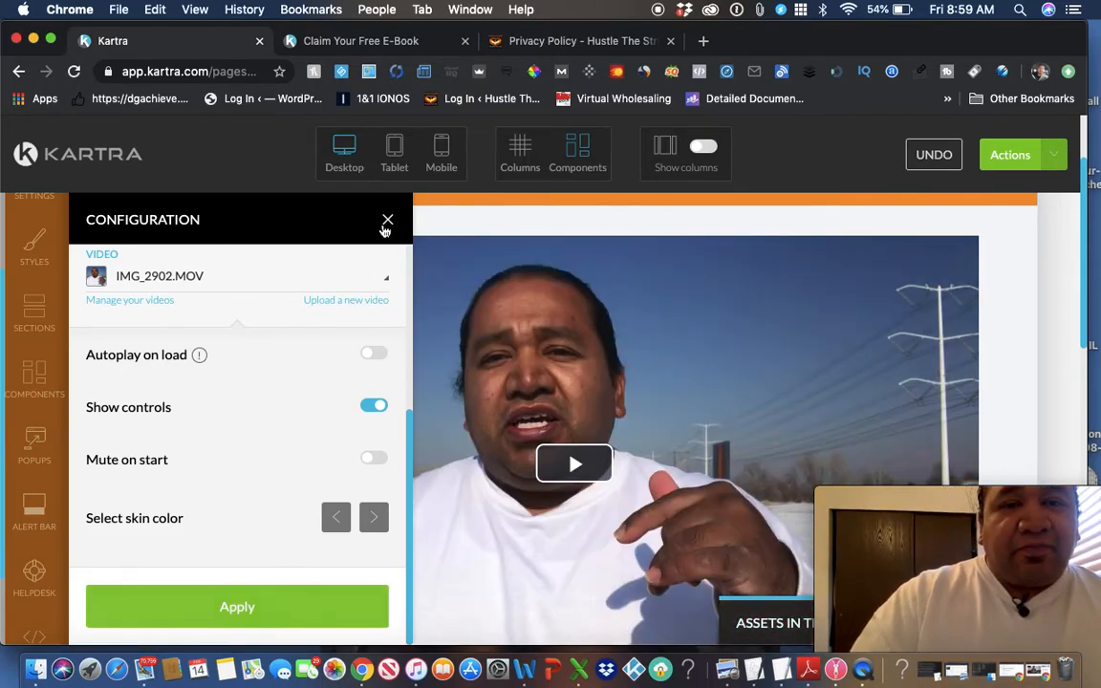
click(387, 221)
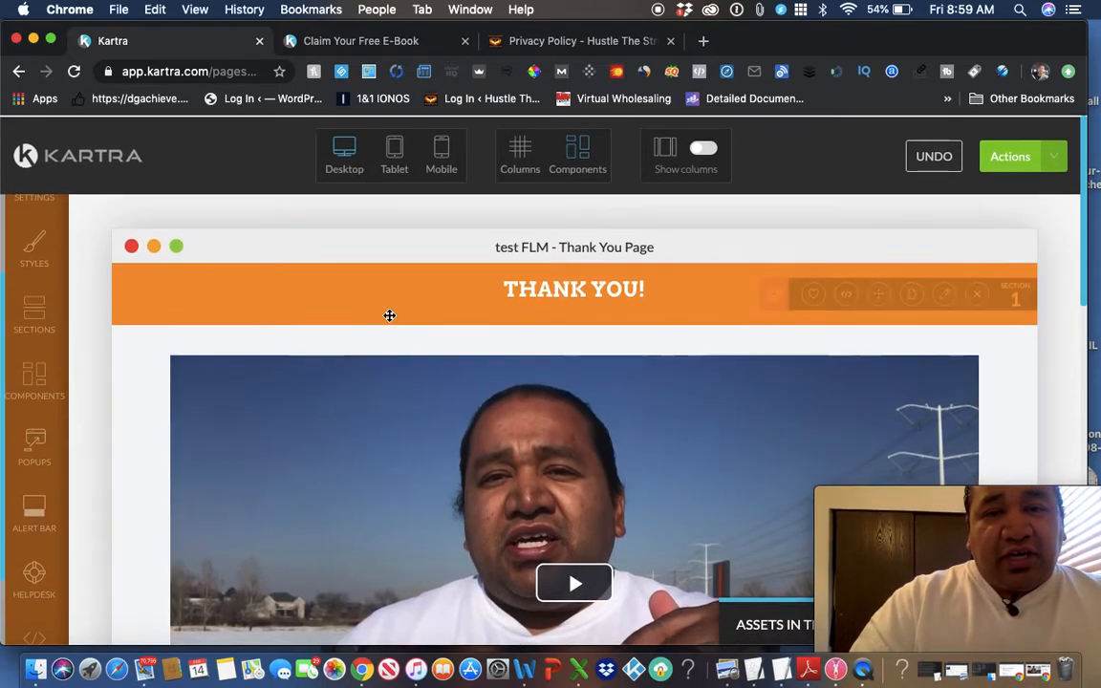
scroll(388, 315, down, 4)
scroll(530, 442, down, 6)
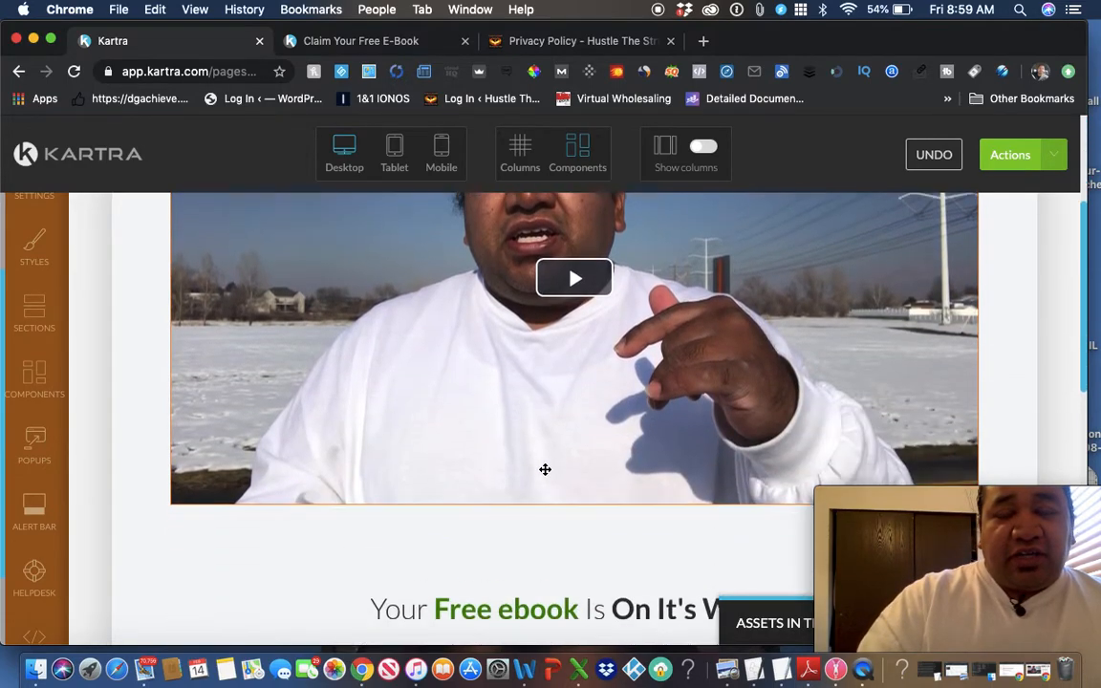
- Look over the embedded video and the free ebook message below it, and mark the reminder notification as complete
scroll(564, 474, down, 5)
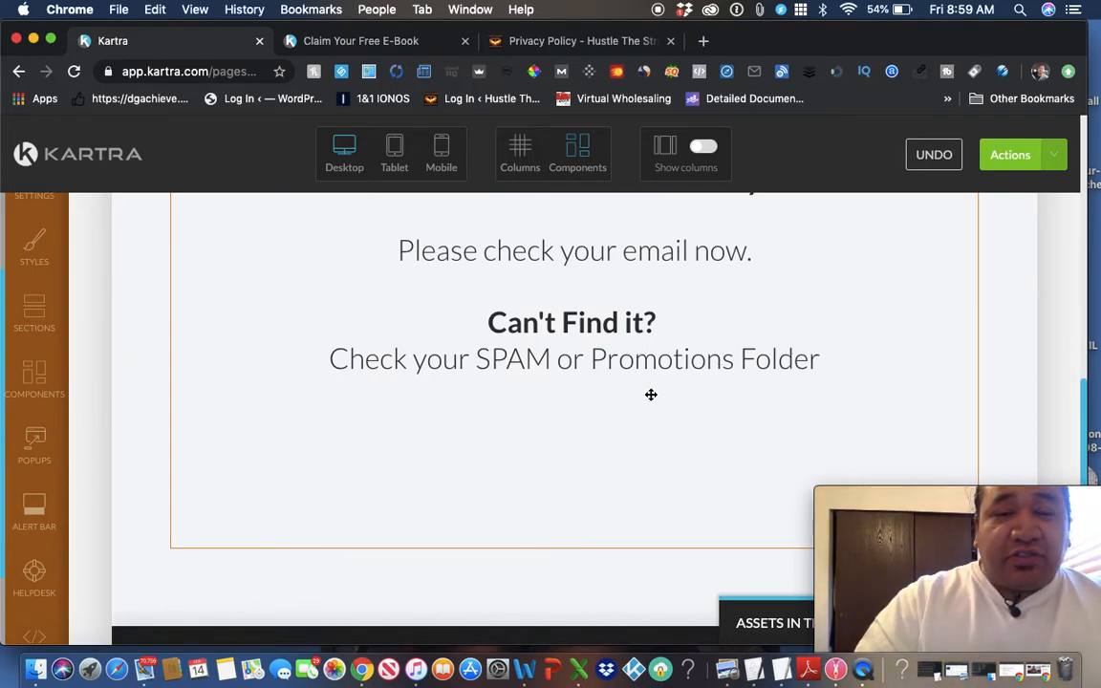
scroll(651, 394, up, 5)
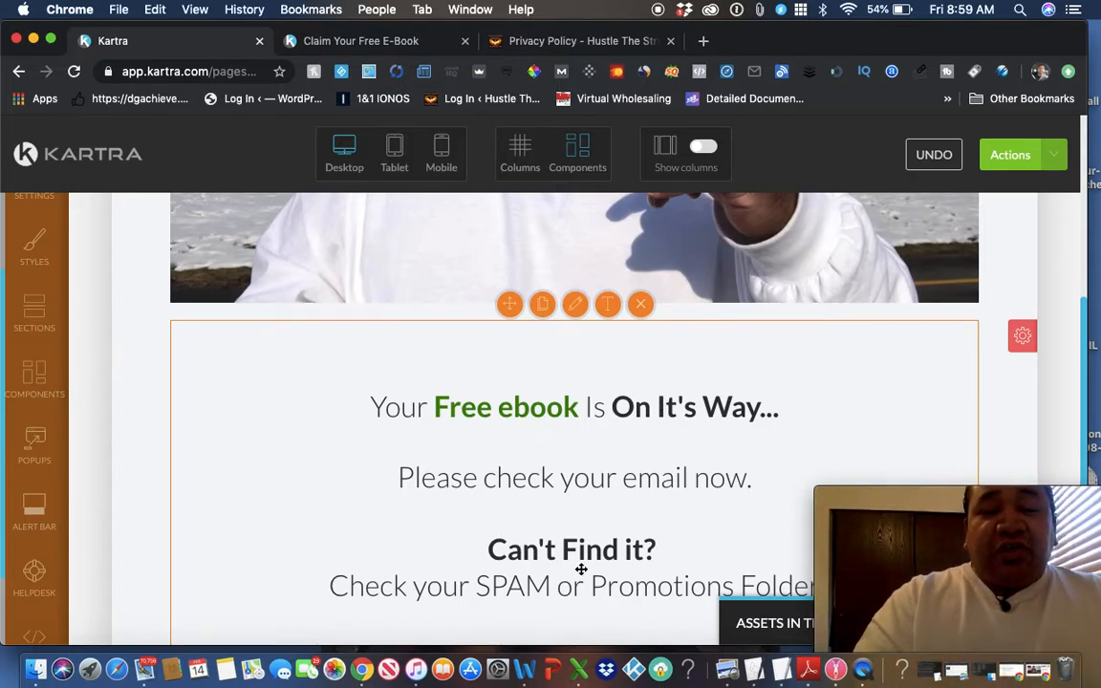
scroll(580, 569, down, 1)
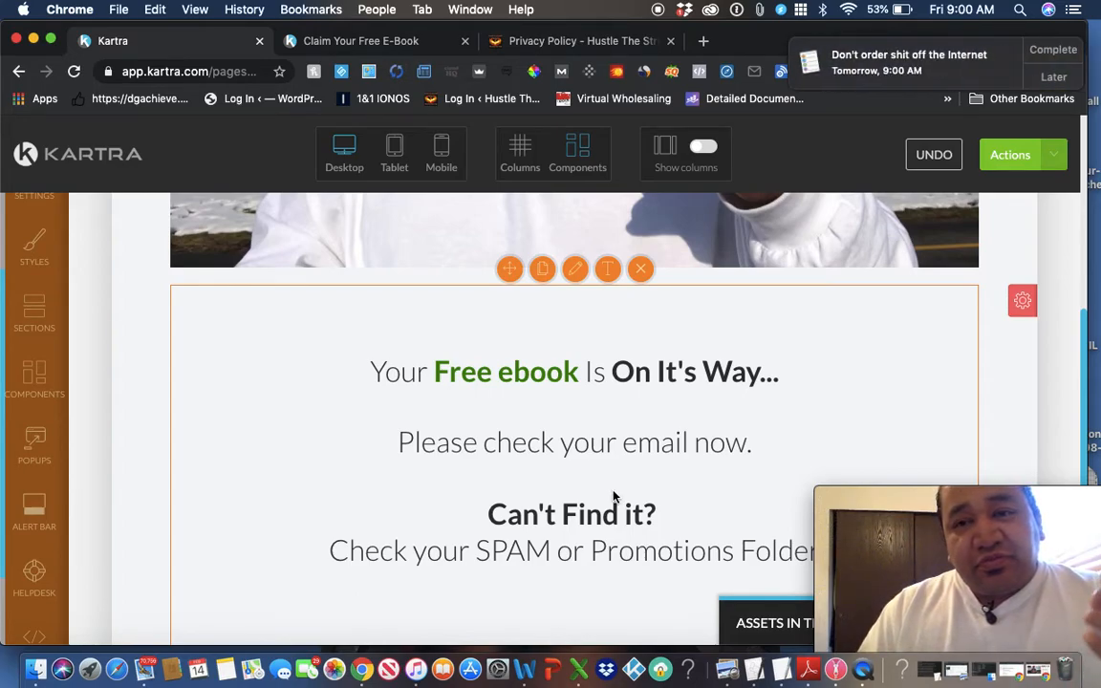
click(1046, 52)
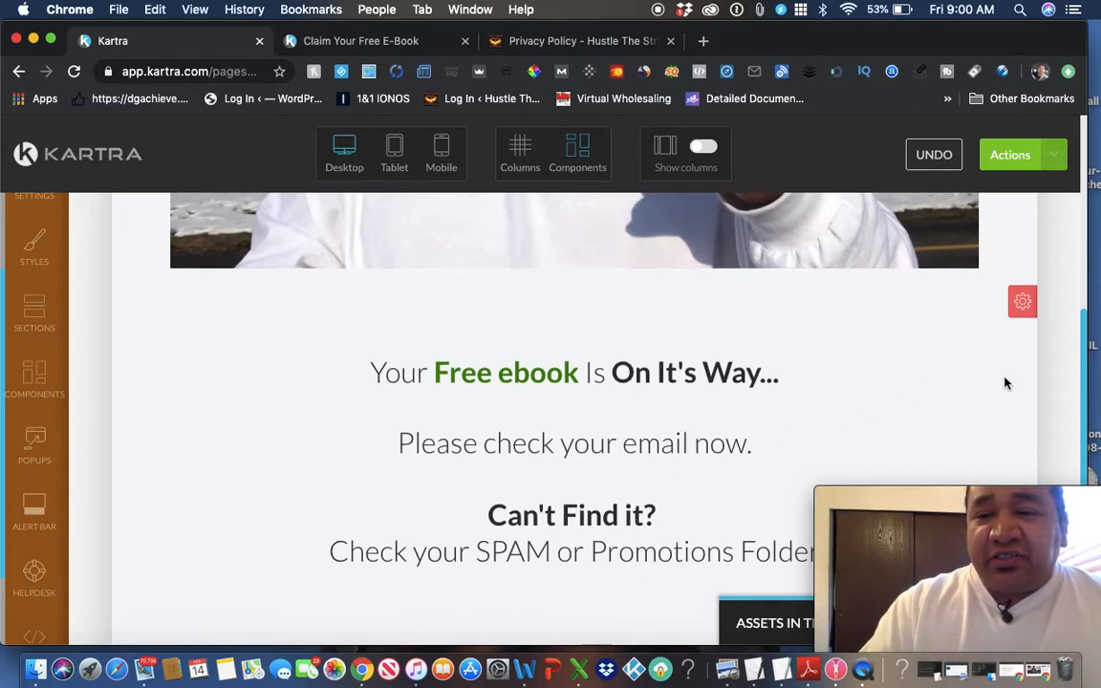
scroll(1005, 382, up, 5)
scroll(1004, 382, down, 2)
scroll(1004, 382, up, 4)
scroll(1004, 382, up, 2)
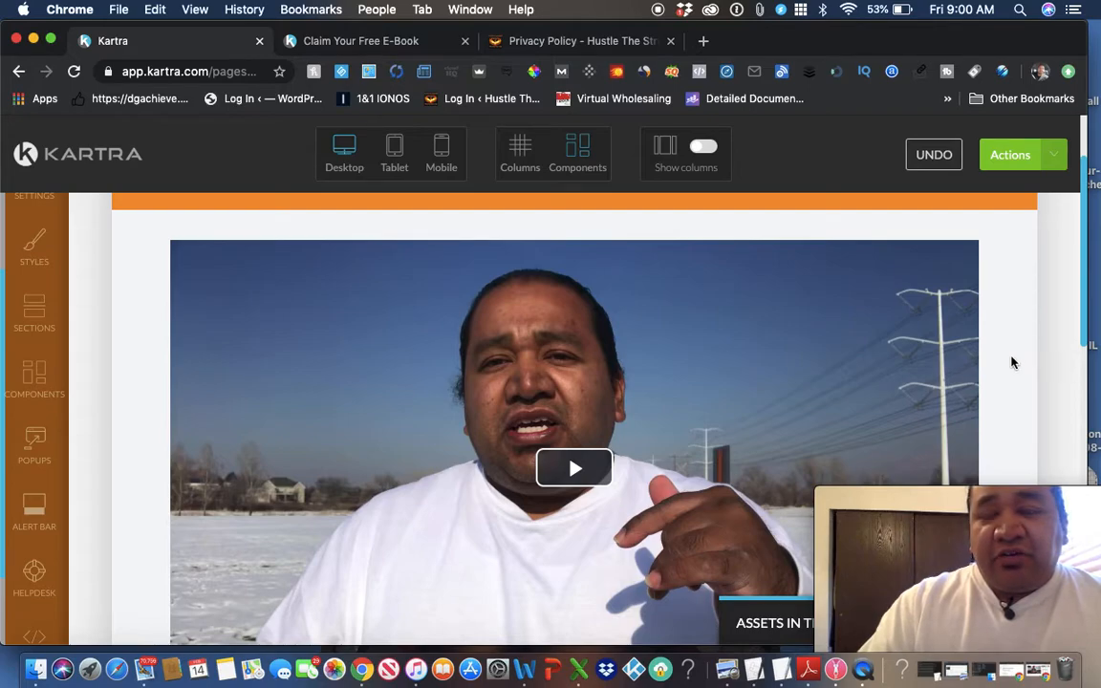
scroll(1013, 362, down, 10)
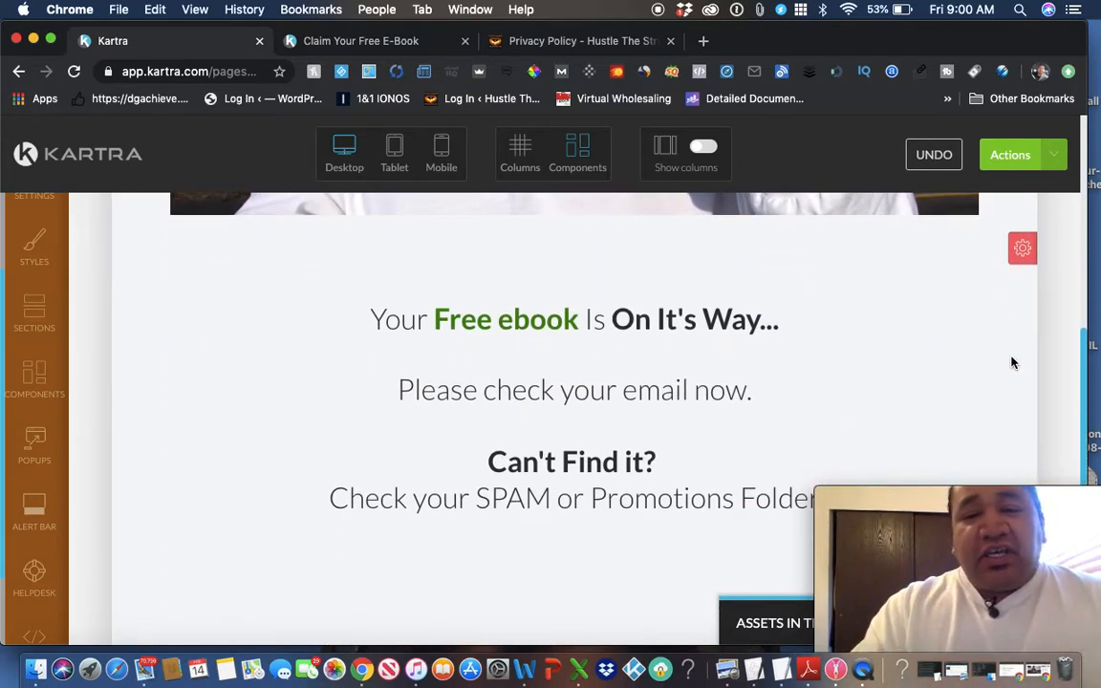
- Replace the "MY LEAD MAGNET FUNNEL" footer logo with the WOLI phoenix image from the image library, apply it and close the configuration
scroll(1013, 362, down, 8)
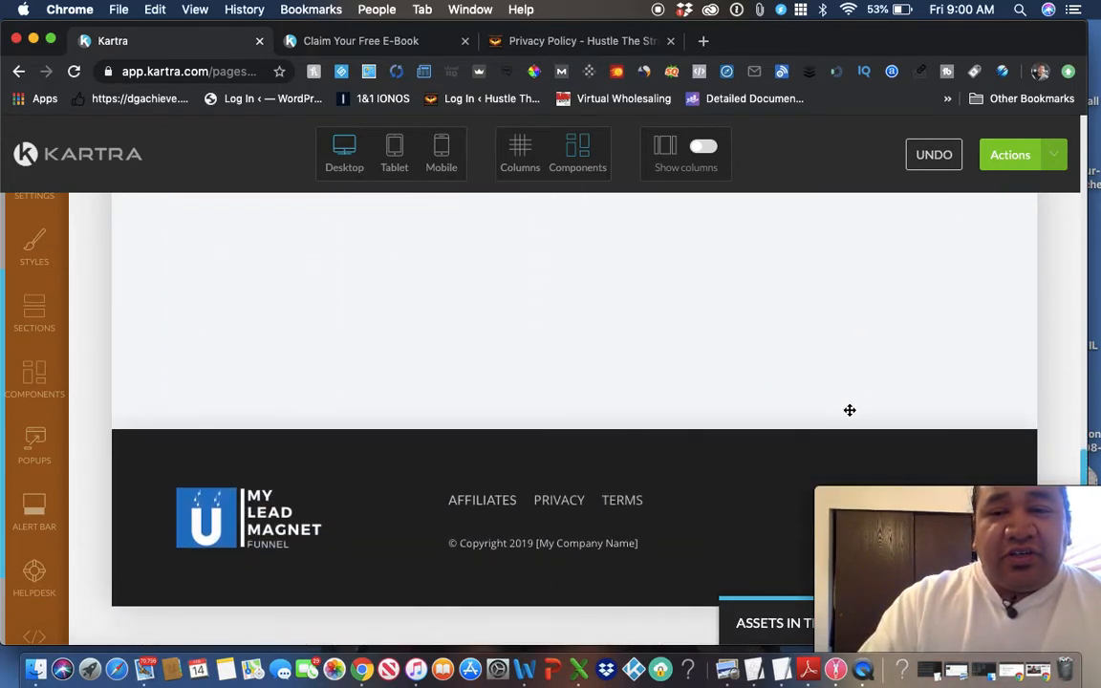
scroll(850, 410, down, 1)
mouse_move(252, 499)
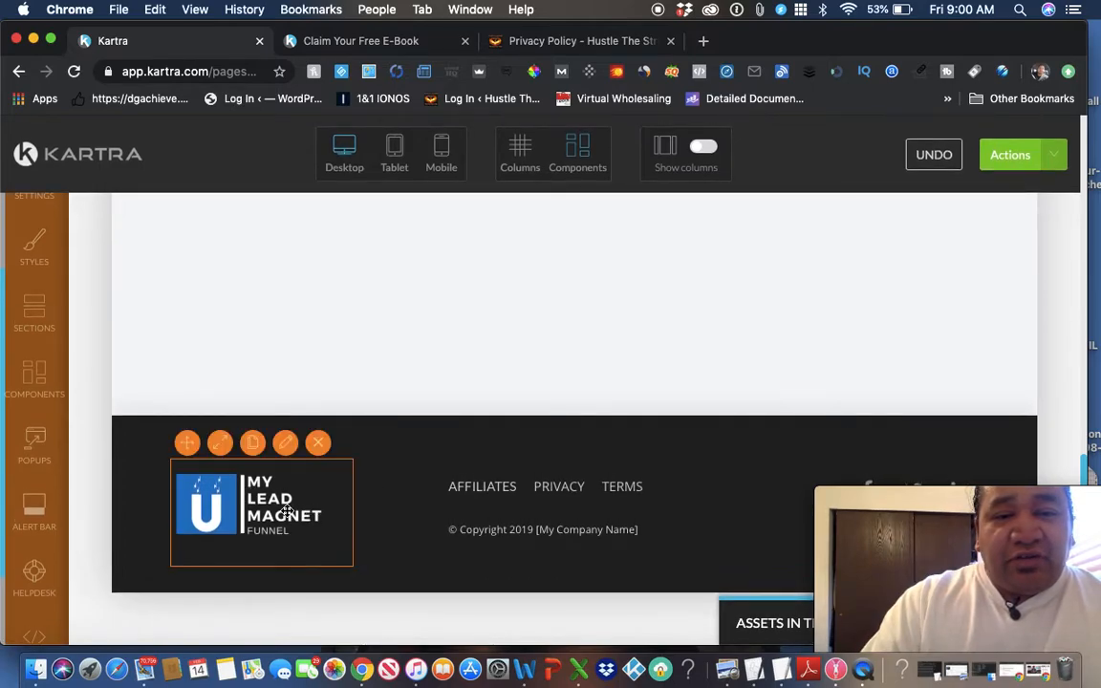
click(285, 452)
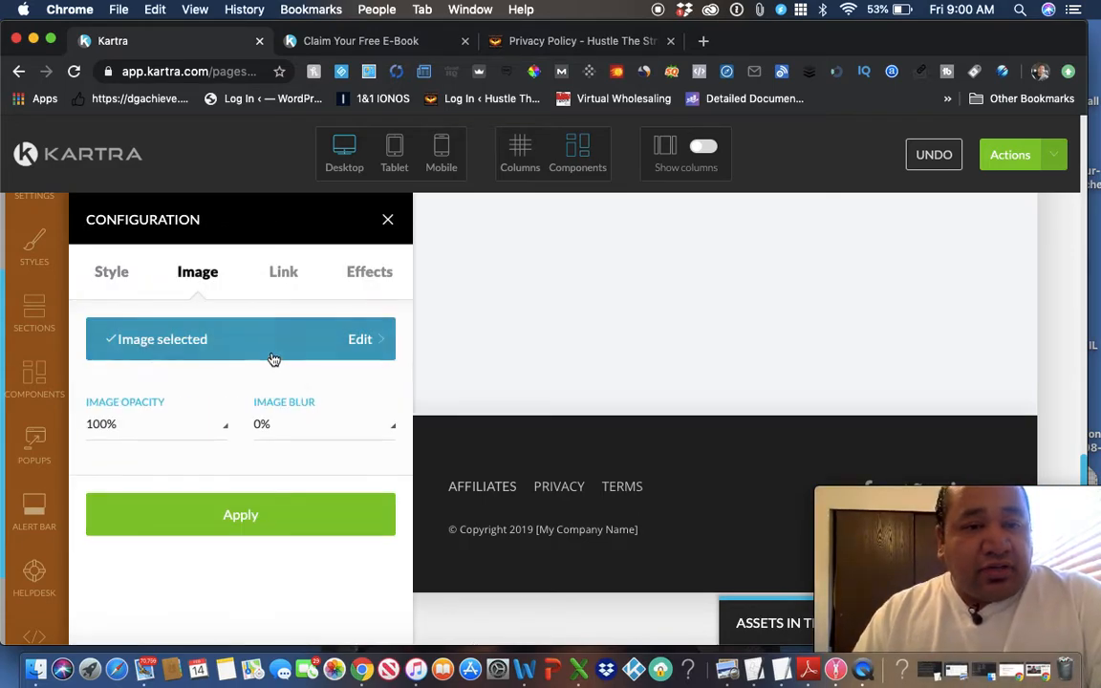
click(271, 358)
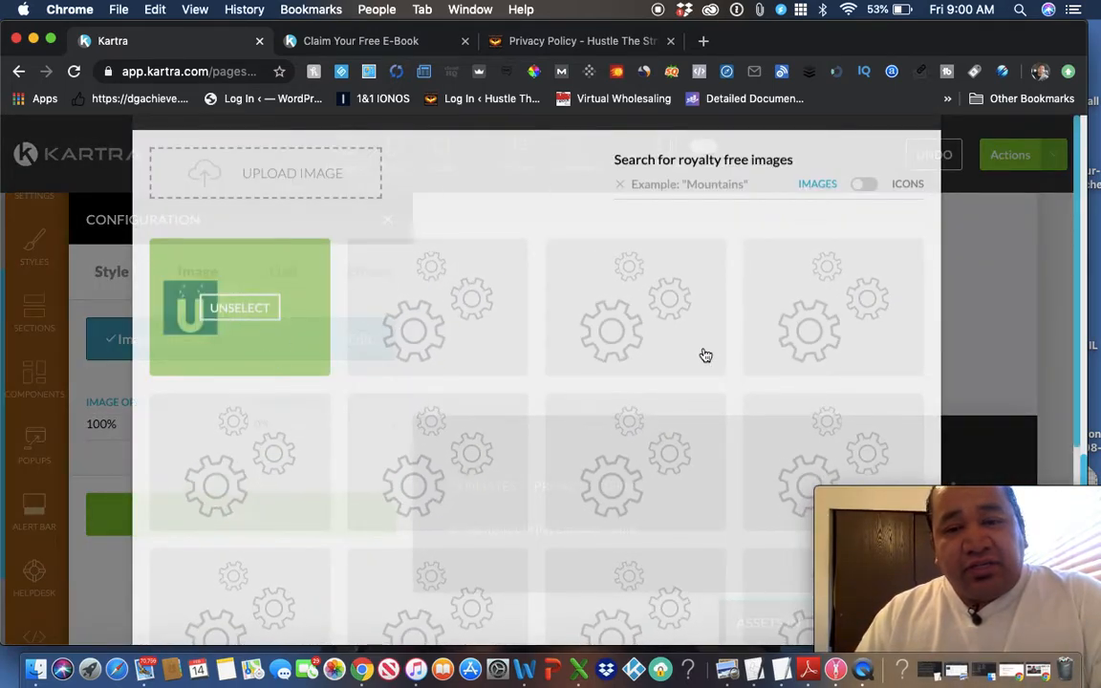
scroll(705, 355, down, 6)
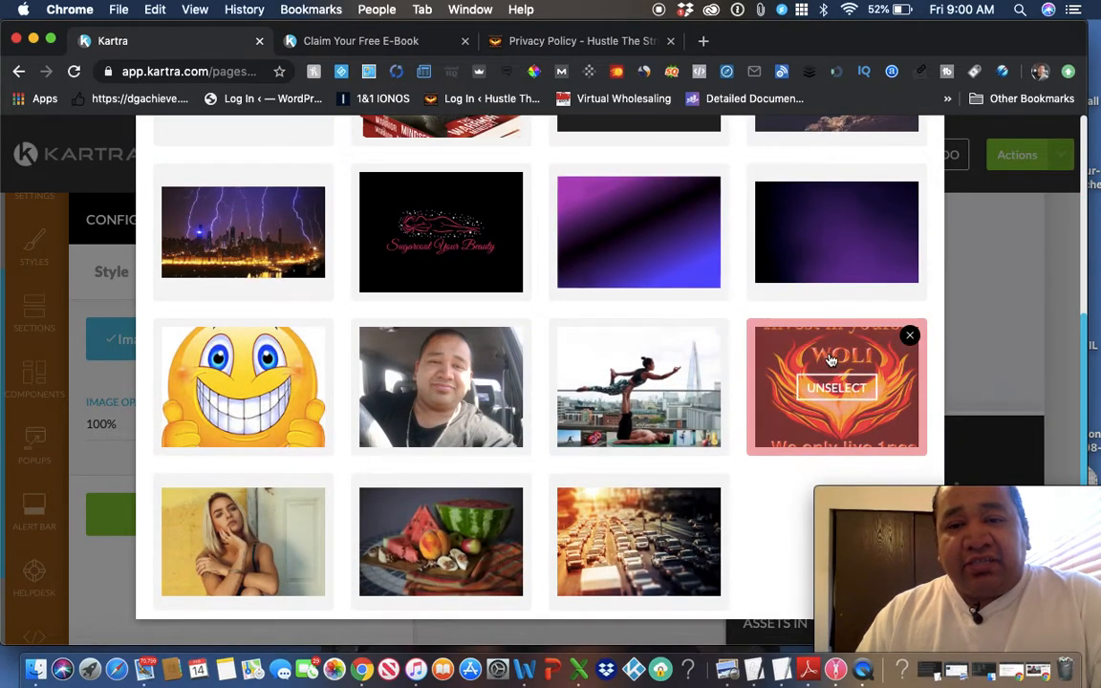
scroll(828, 359, up, 5)
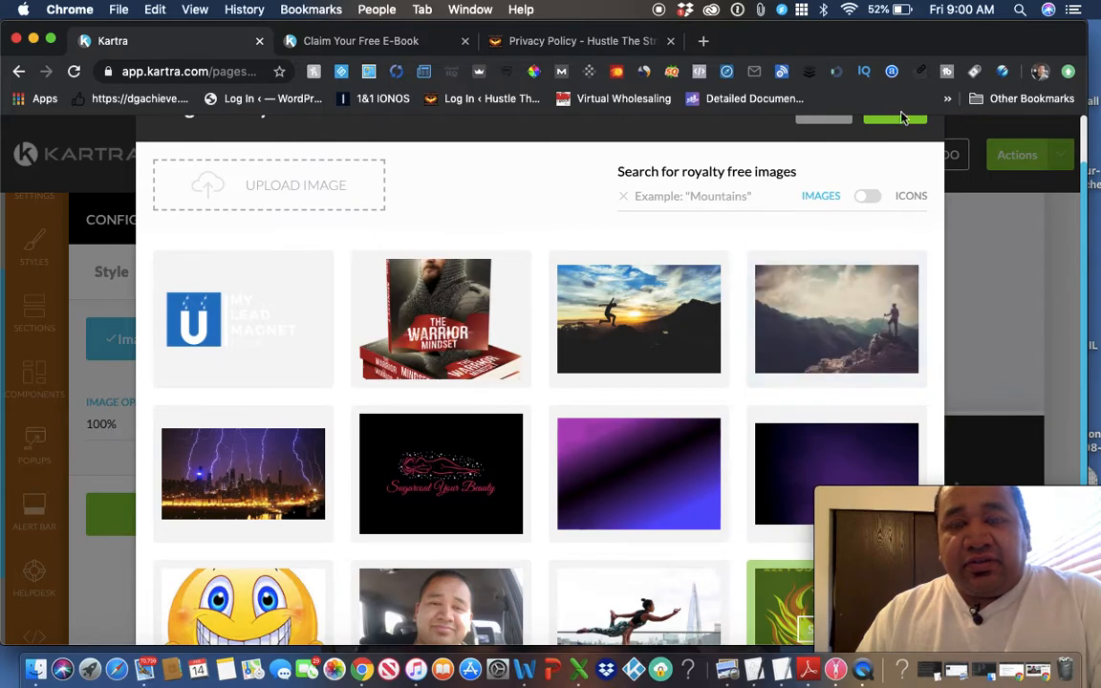
scroll(903, 143, up, 1)
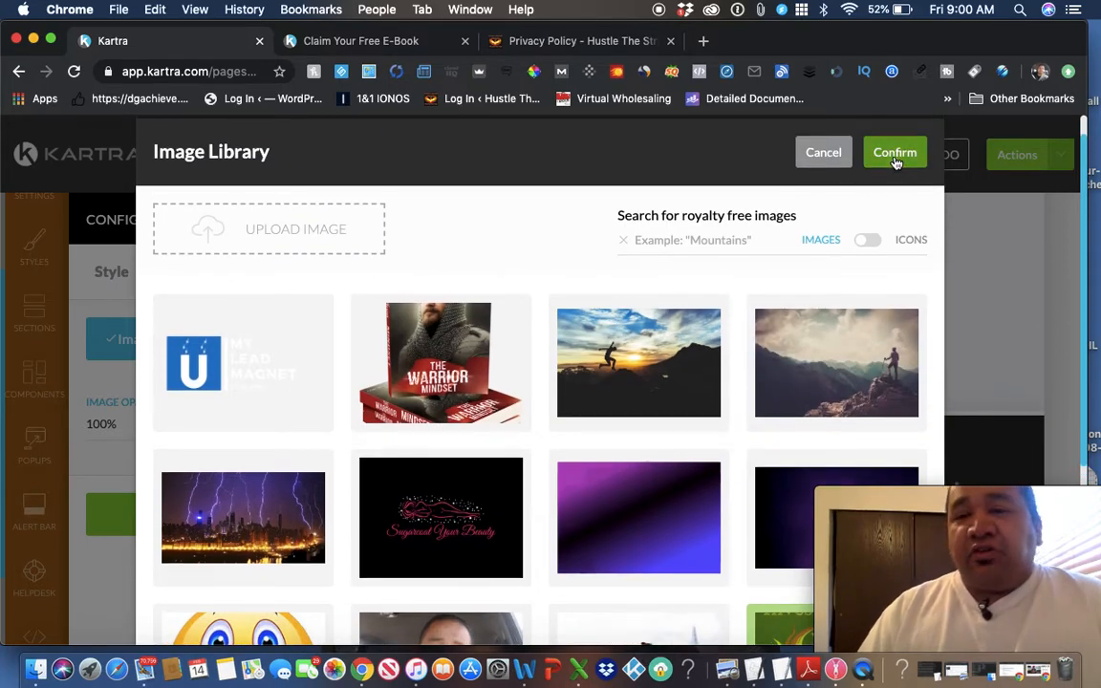
click(895, 158)
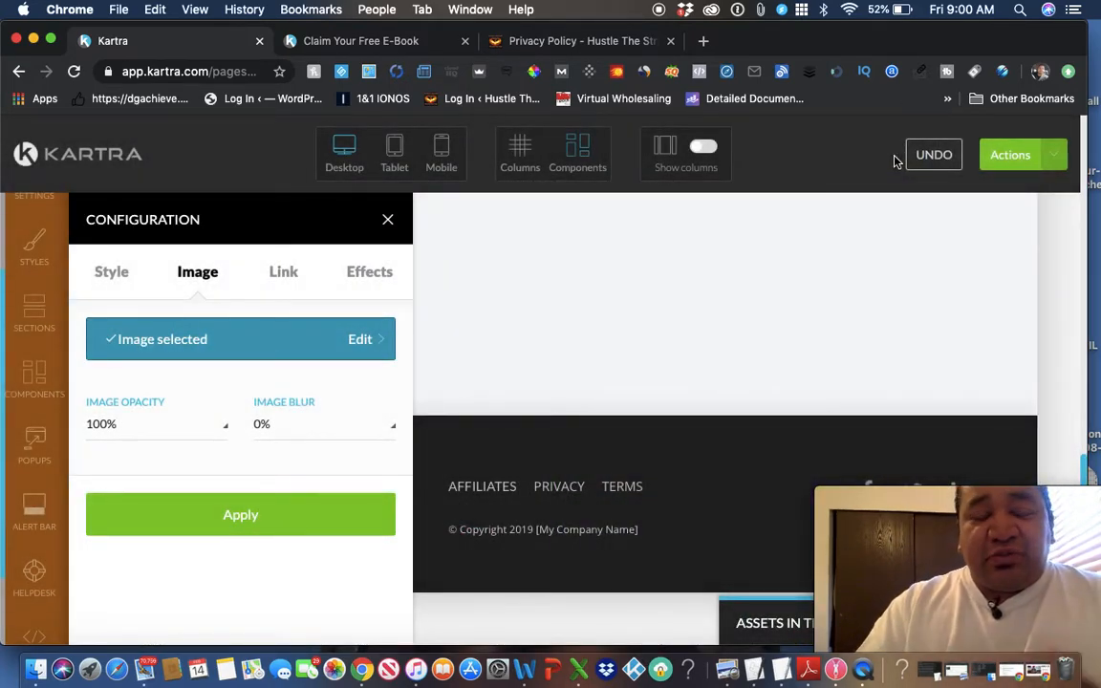
click(254, 533)
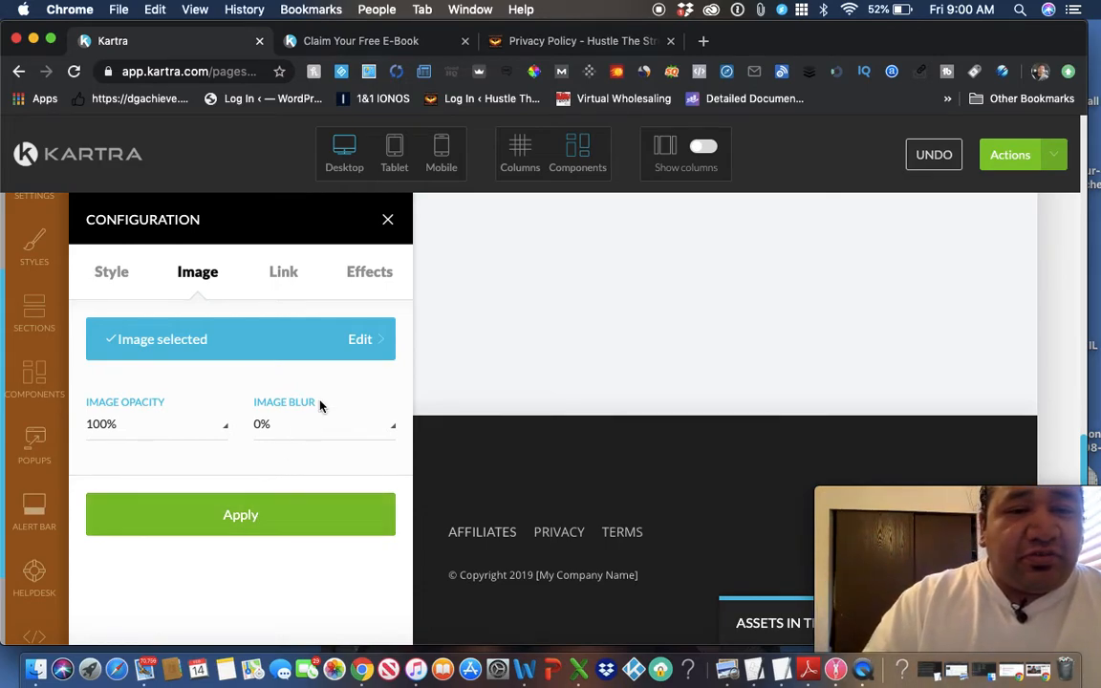
click(387, 219)
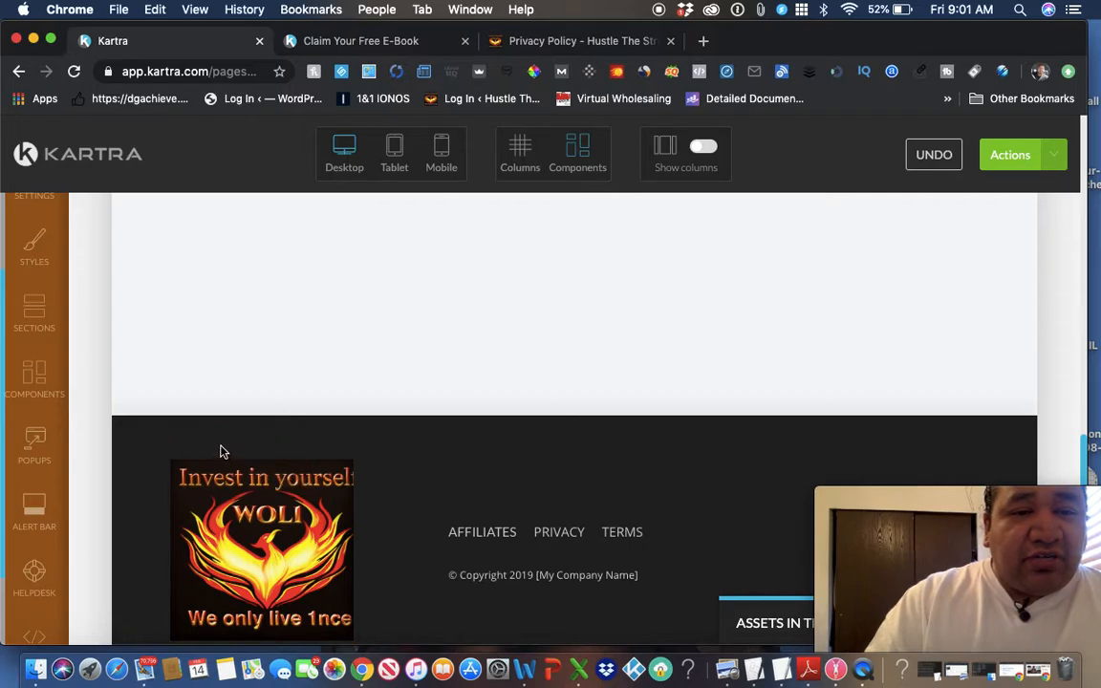
- Shrink the WOLI phoenix logo in the footer to less than half its width
mouse_move(221, 457)
drag(254, 485, 203, 493)
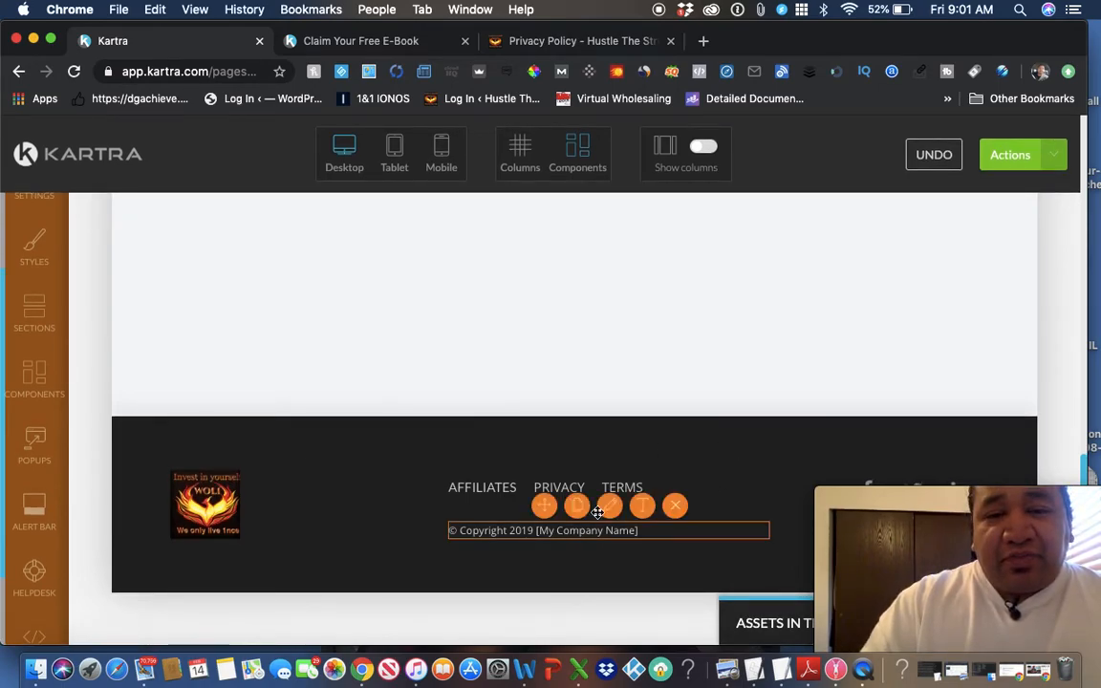
- Add "I will be keeping in touch with you to see if there is anything I can assist you with." below "Please check your email now."
scroll(692, 440, up, 5)
scroll(692, 440, up, 3)
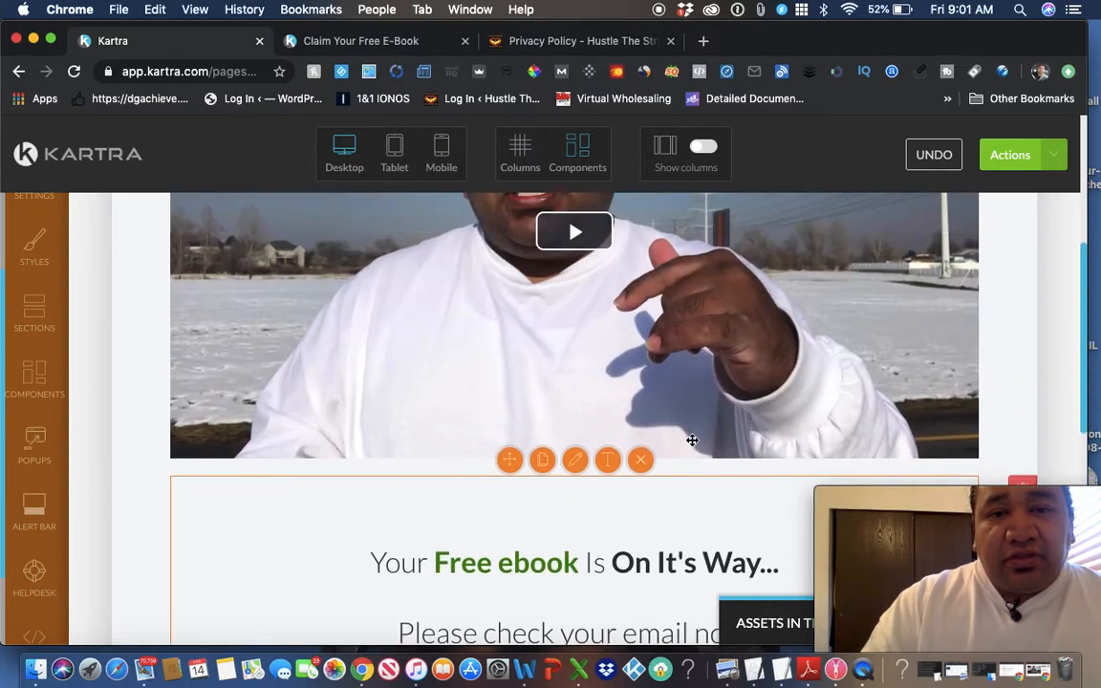
scroll(691, 440, down, 3)
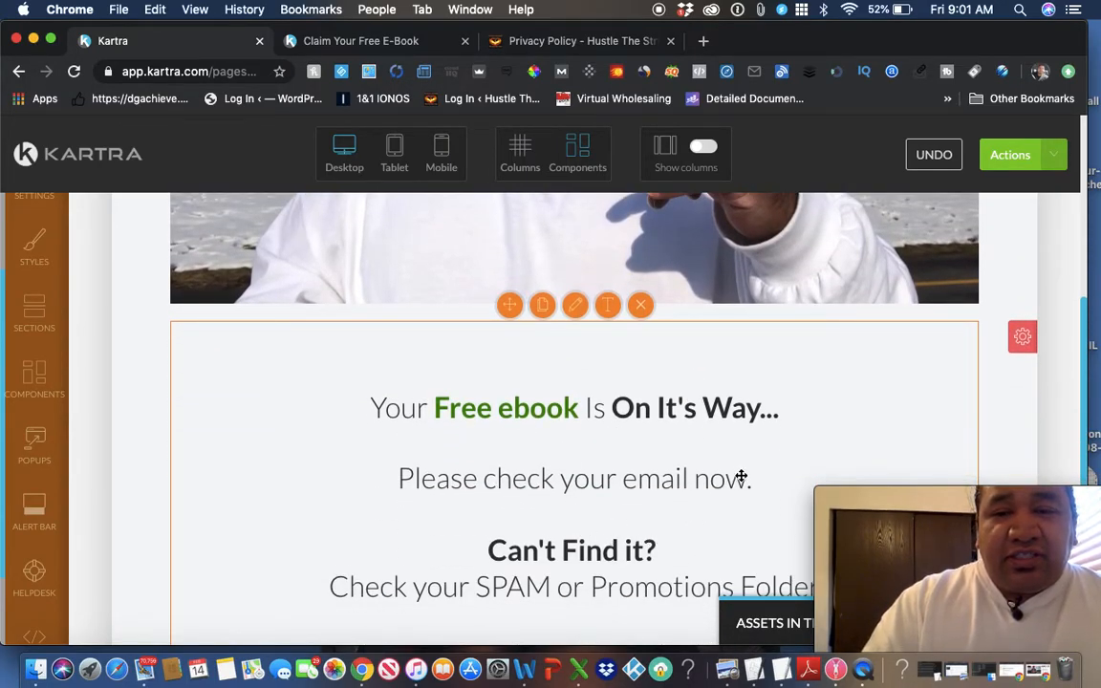
click(612, 341)
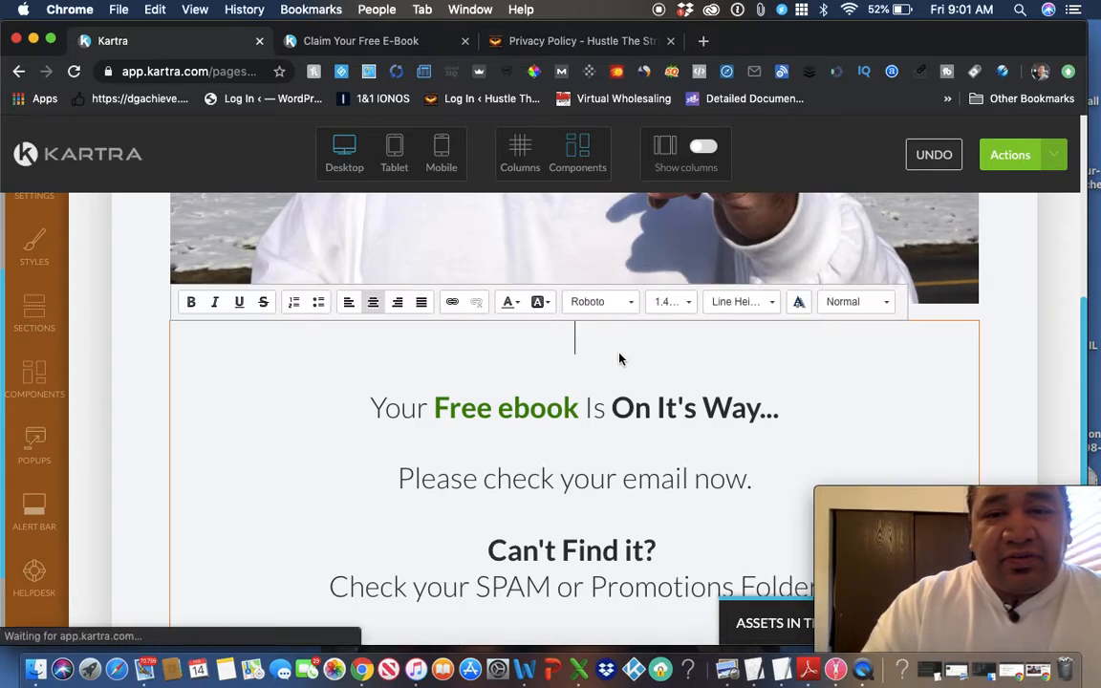
click(752, 486)
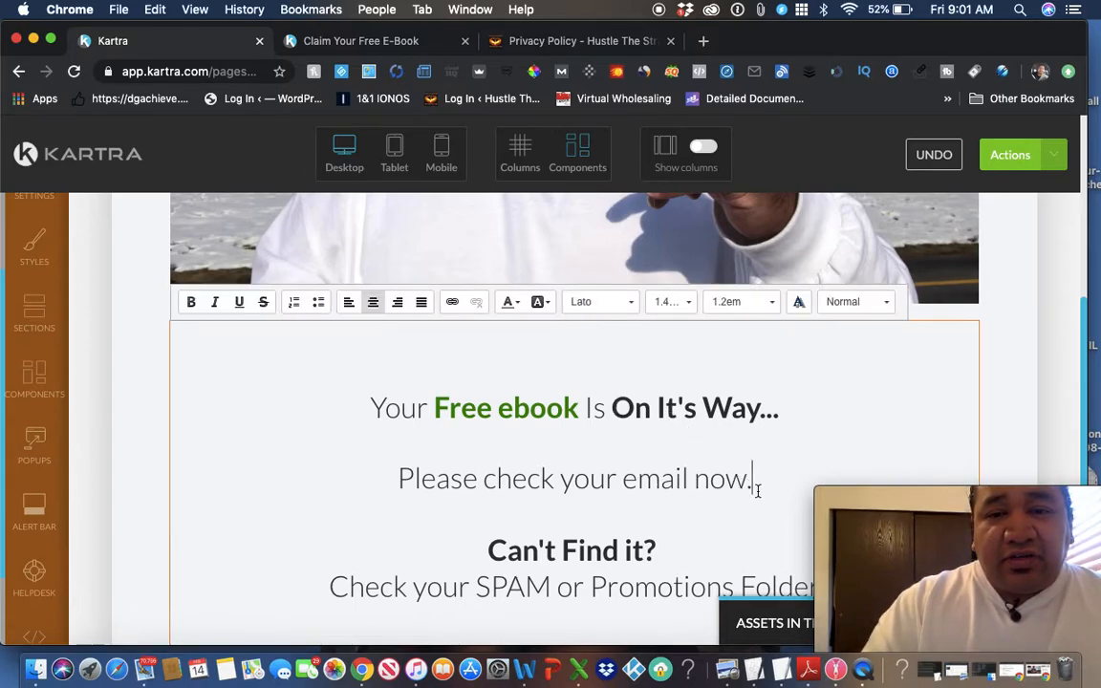
key(Return)
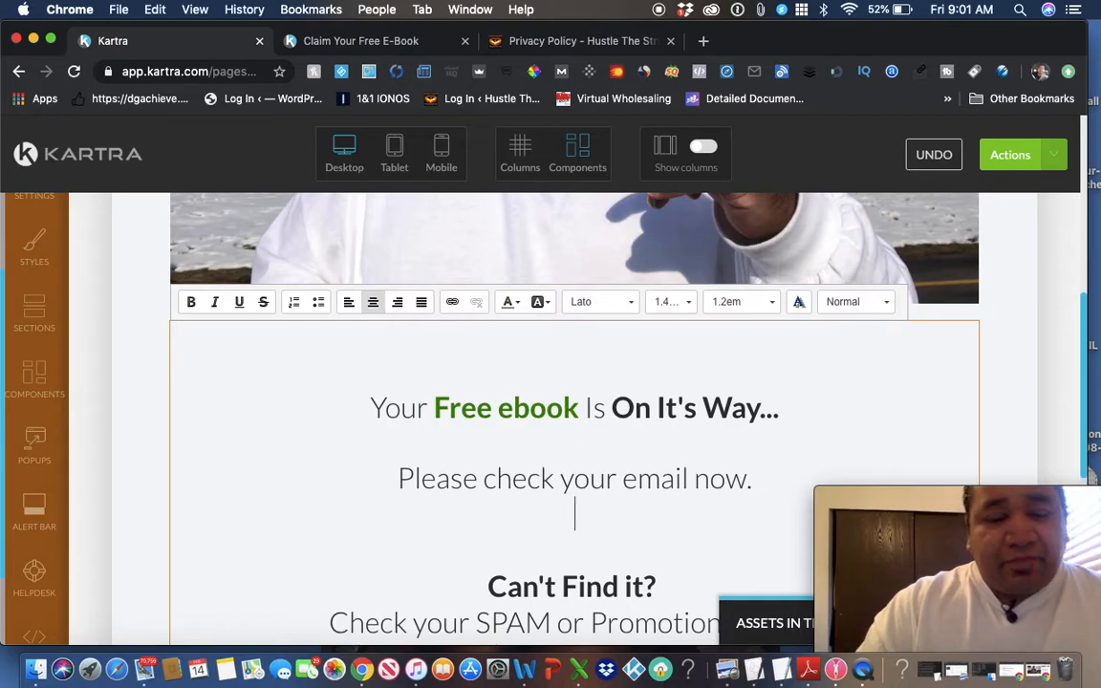
text(I will b)
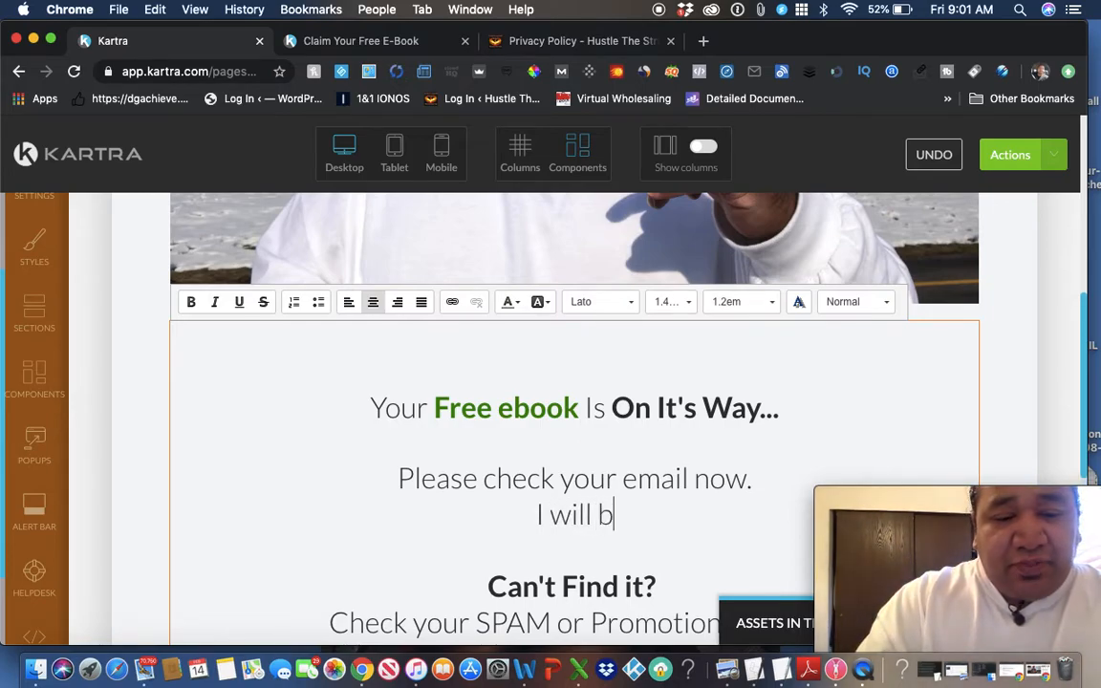
text(e keep)
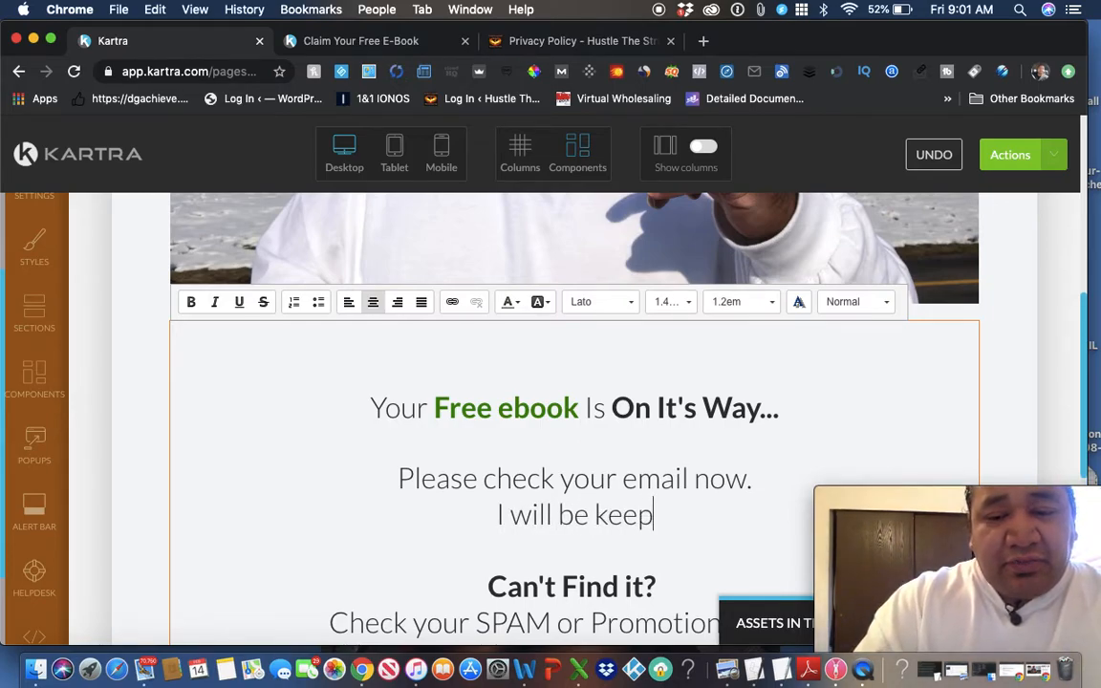
text(ing in to)
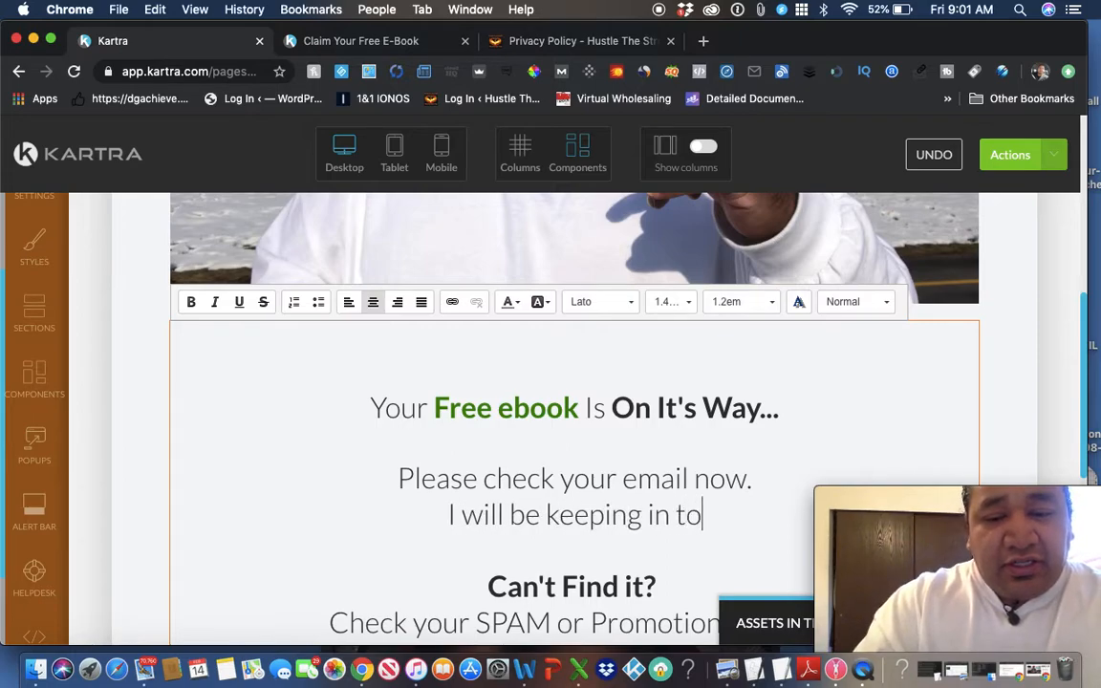
text(uch with you)
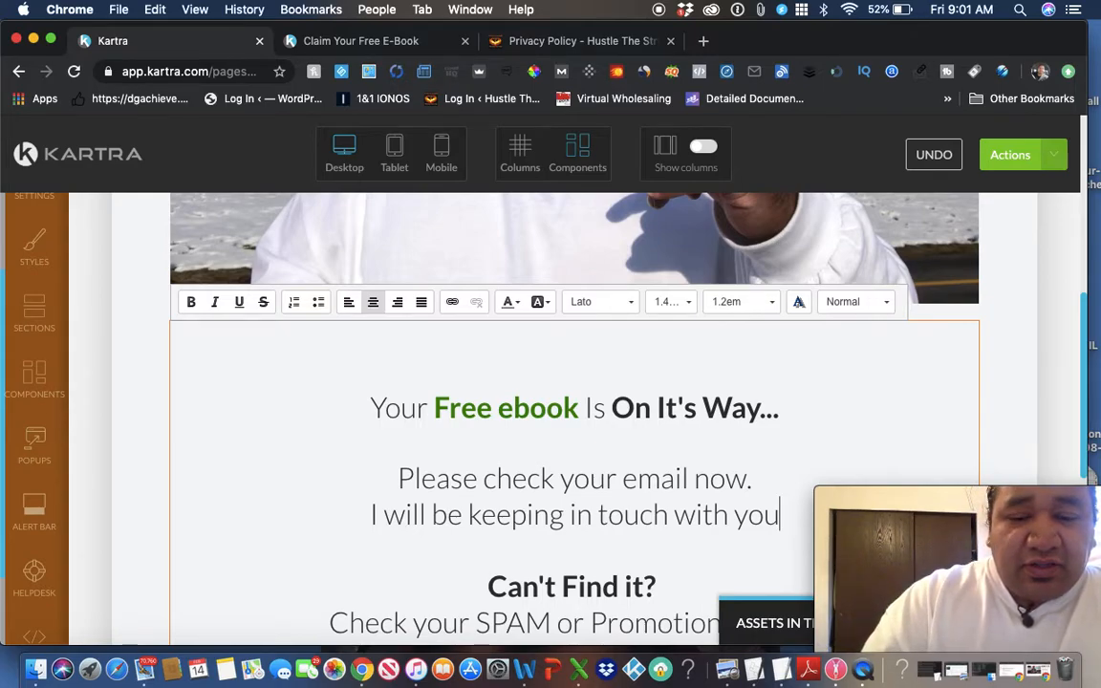
text(to see)
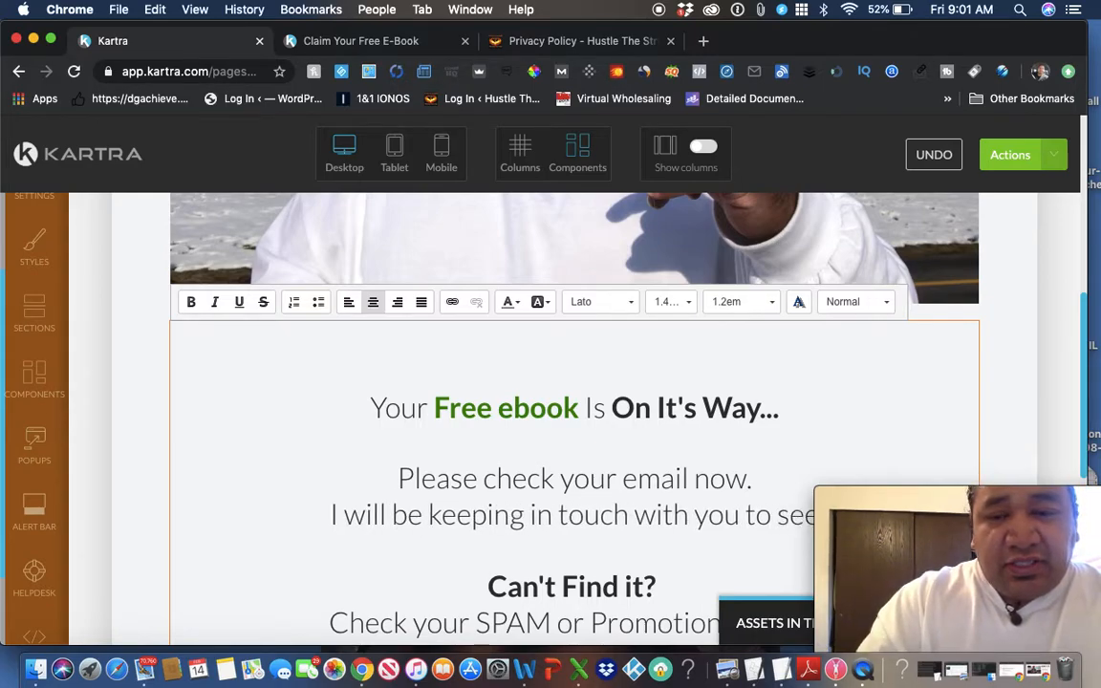
text( if th)
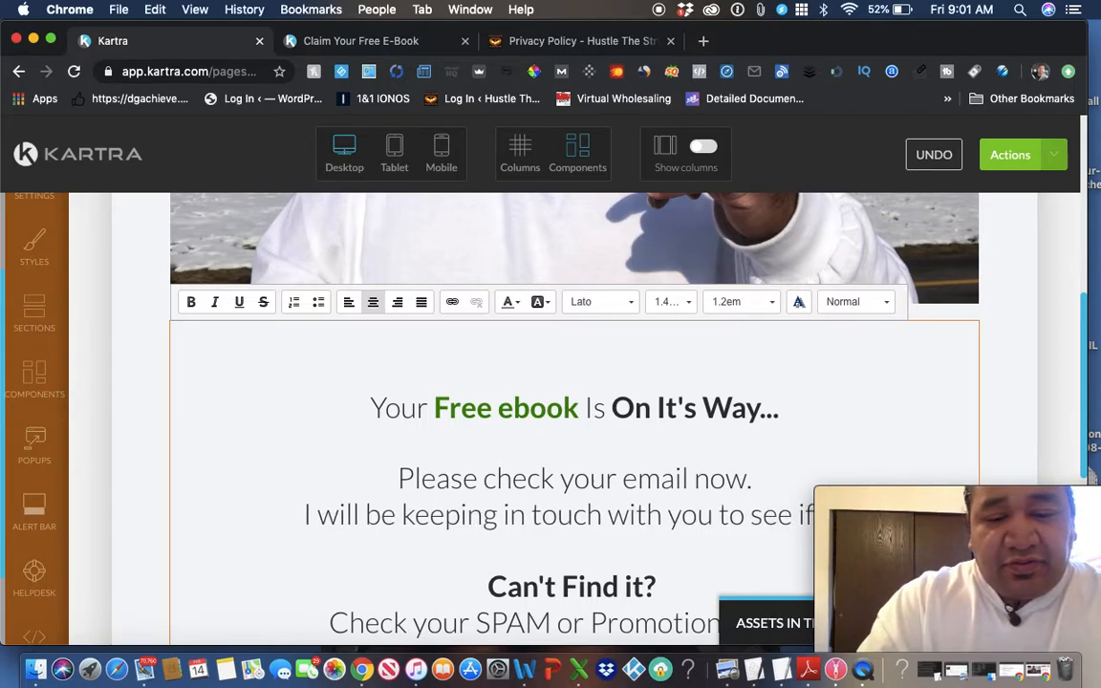
text(any)
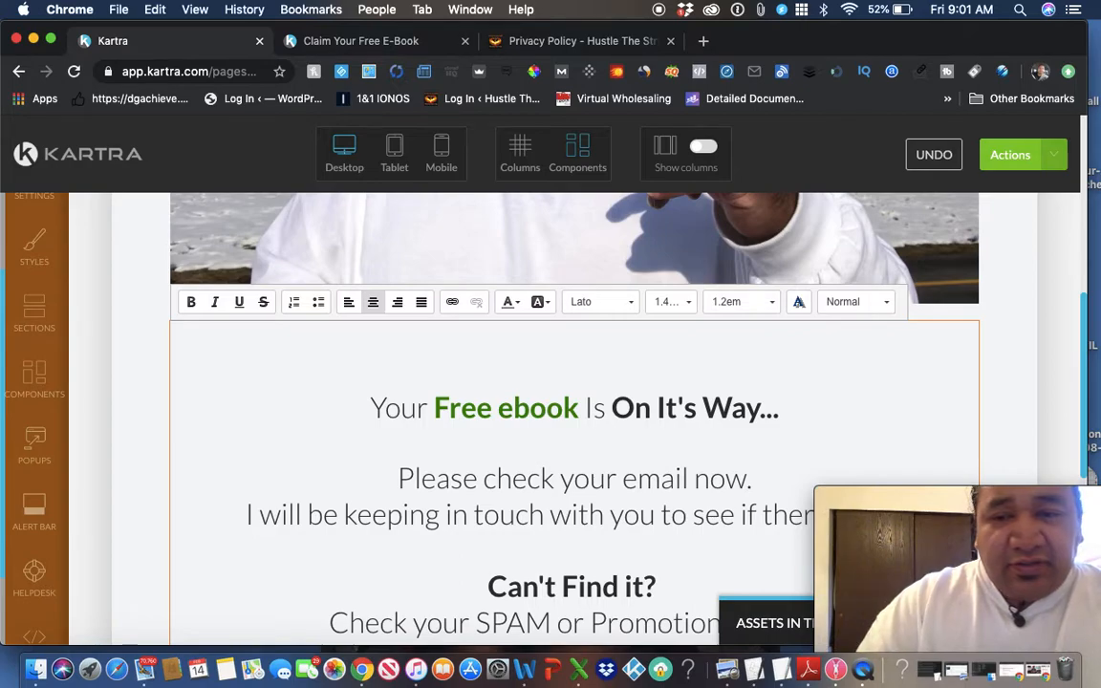
click(842, 496)
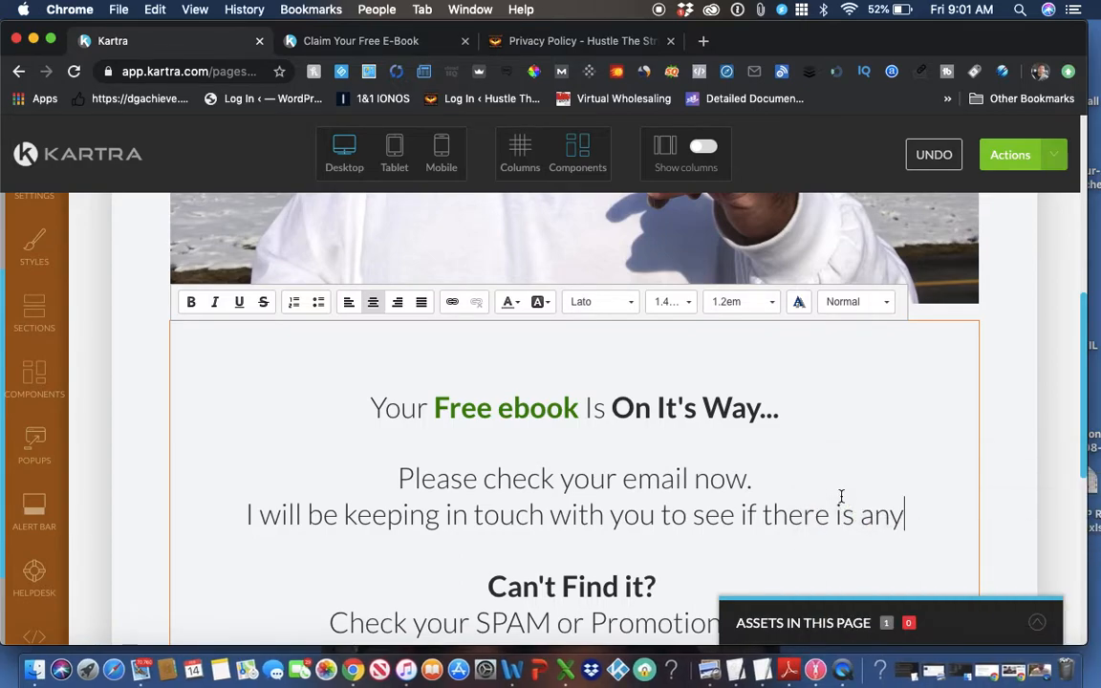
text(thing I)
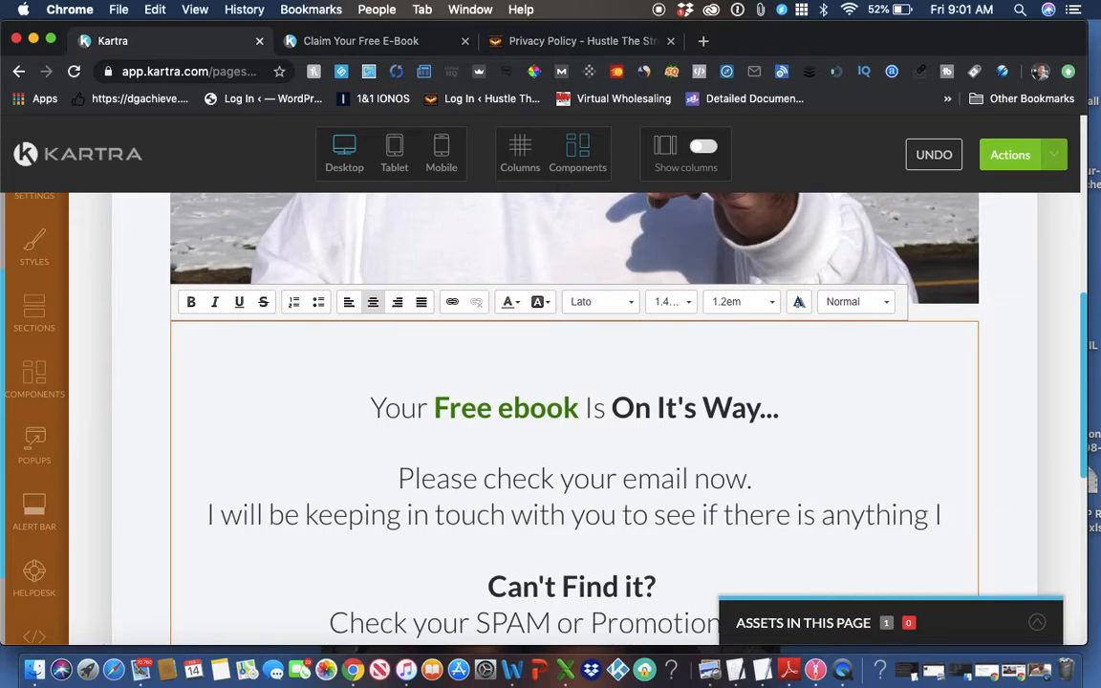
key(Return)
text(can)
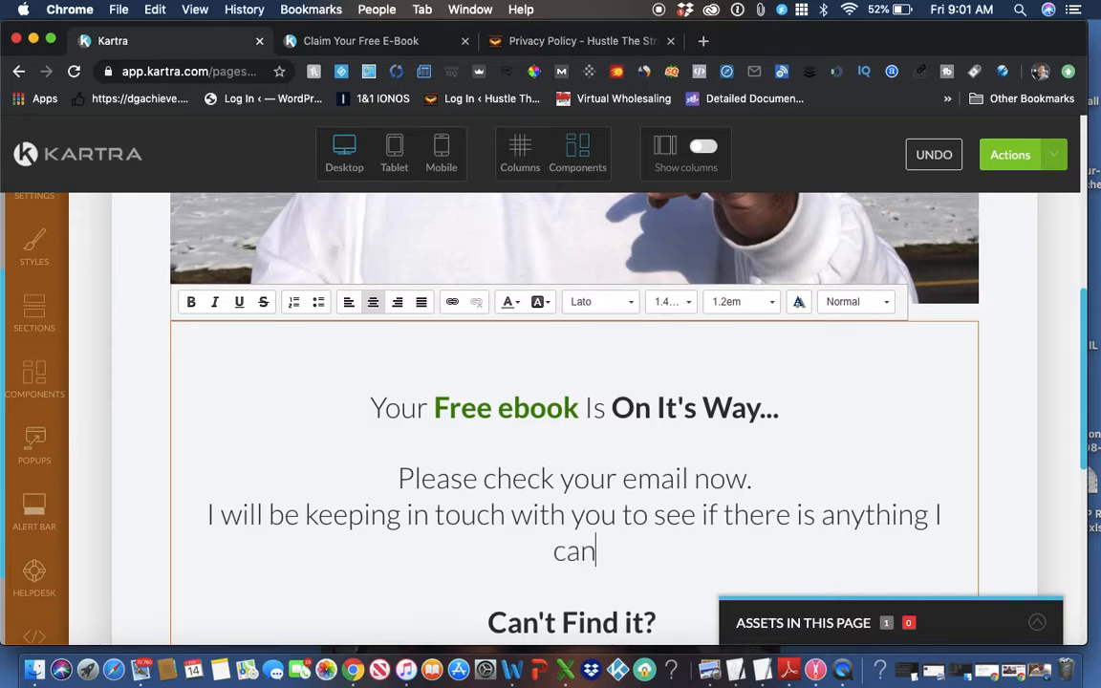
text( assist )
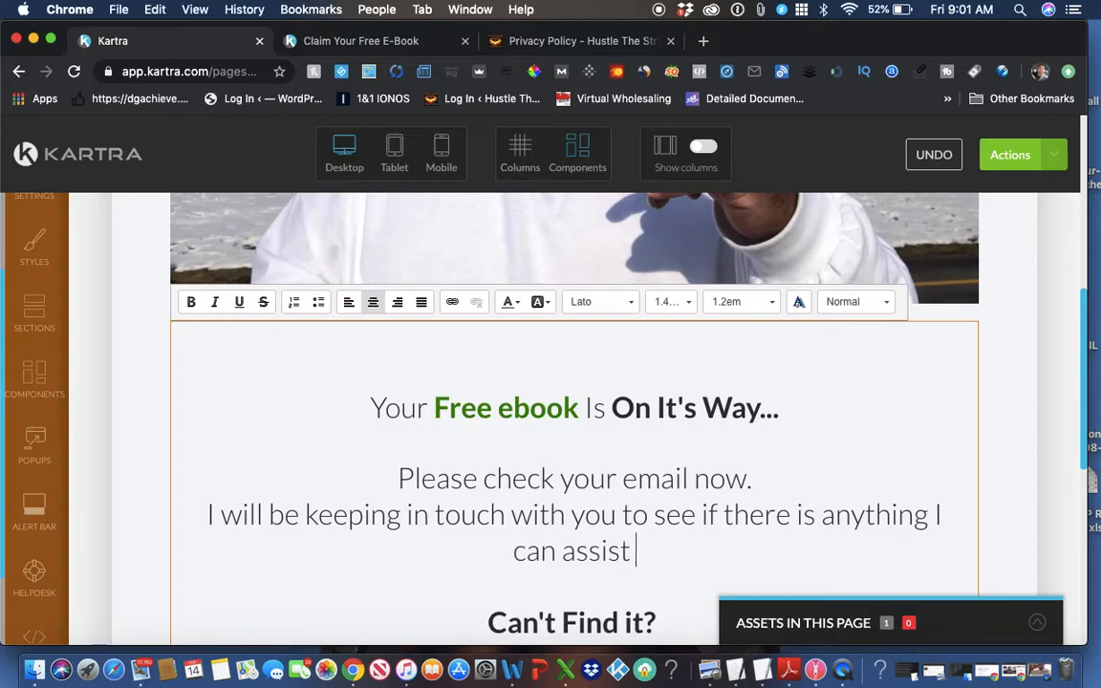
text(you with.)
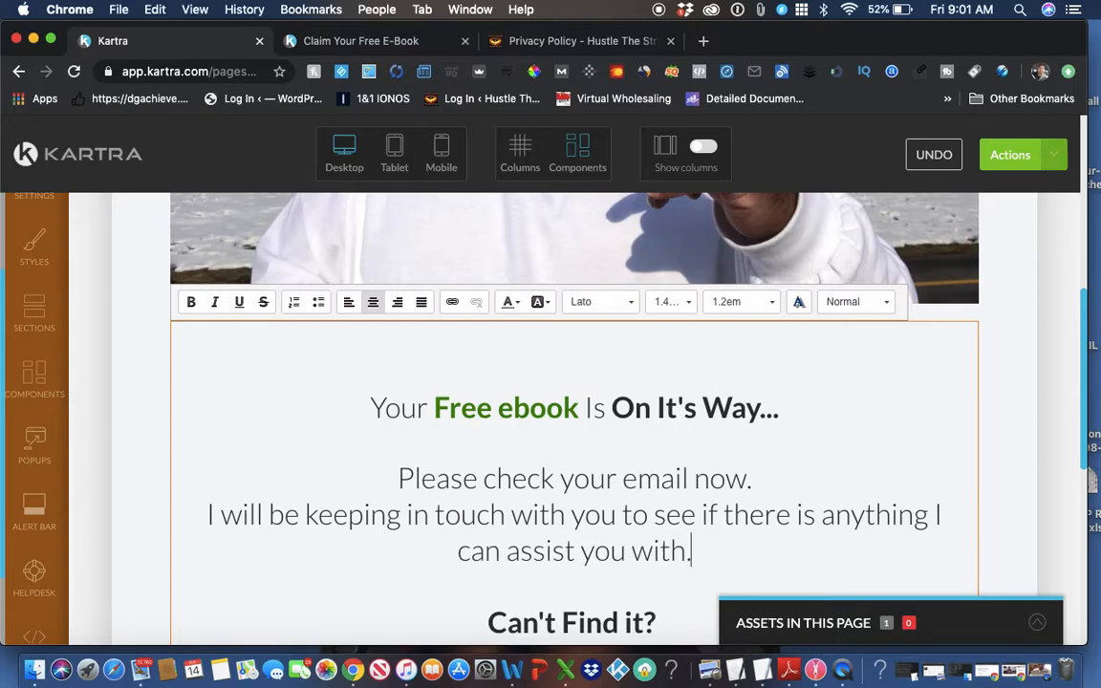
scroll(912, 469, down, 4)
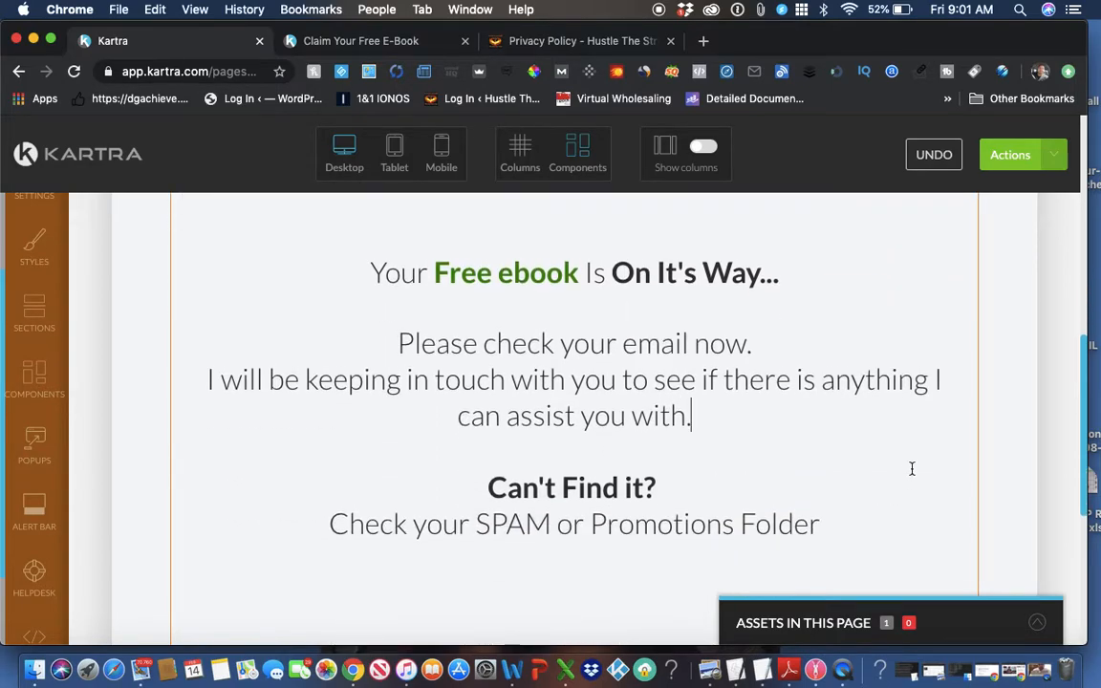
- Bold the "Please check your email now." line and the keeping-in-touch sentence below it
drag(702, 420, 376, 352)
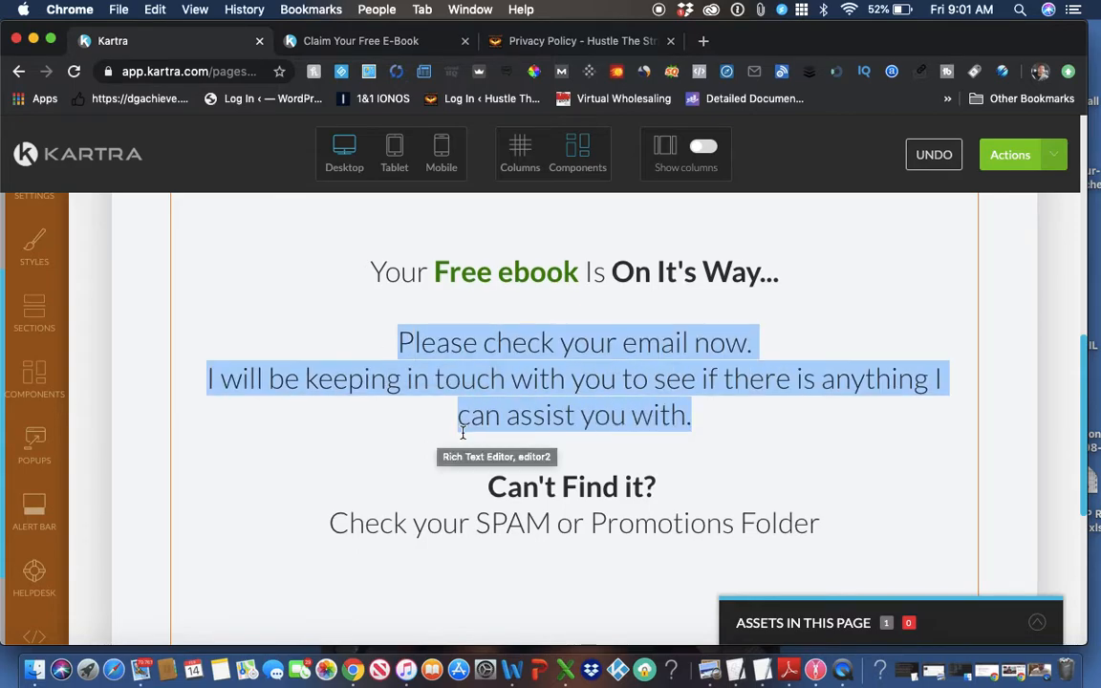
scroll(462, 433, down, 10)
scroll(463, 435, up, 8)
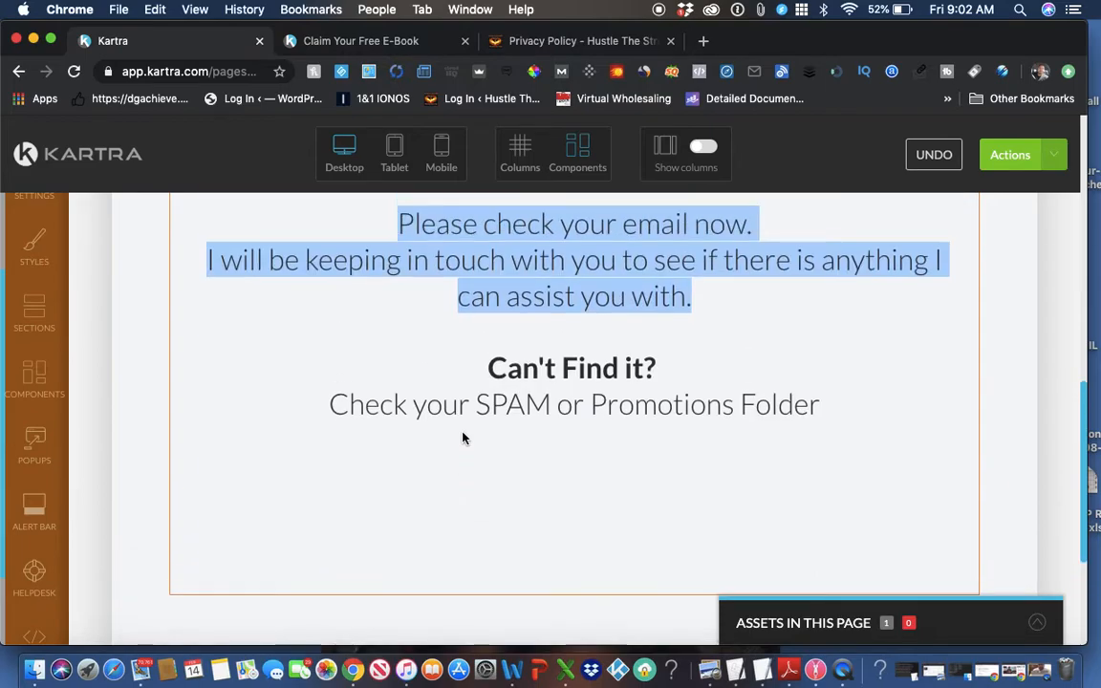
scroll(463, 435, up, 5)
click(192, 384)
scroll(401, 491, down, 2)
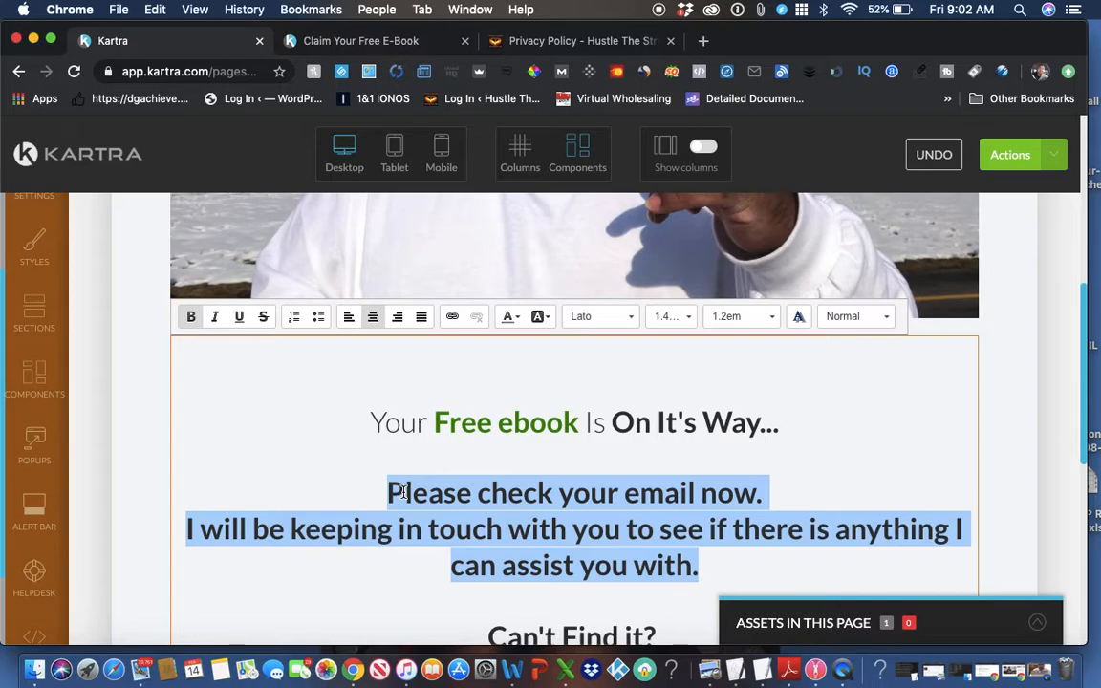
- Color the bold email and keeping-in-touch message orange
scroll(403, 492, down, 10)
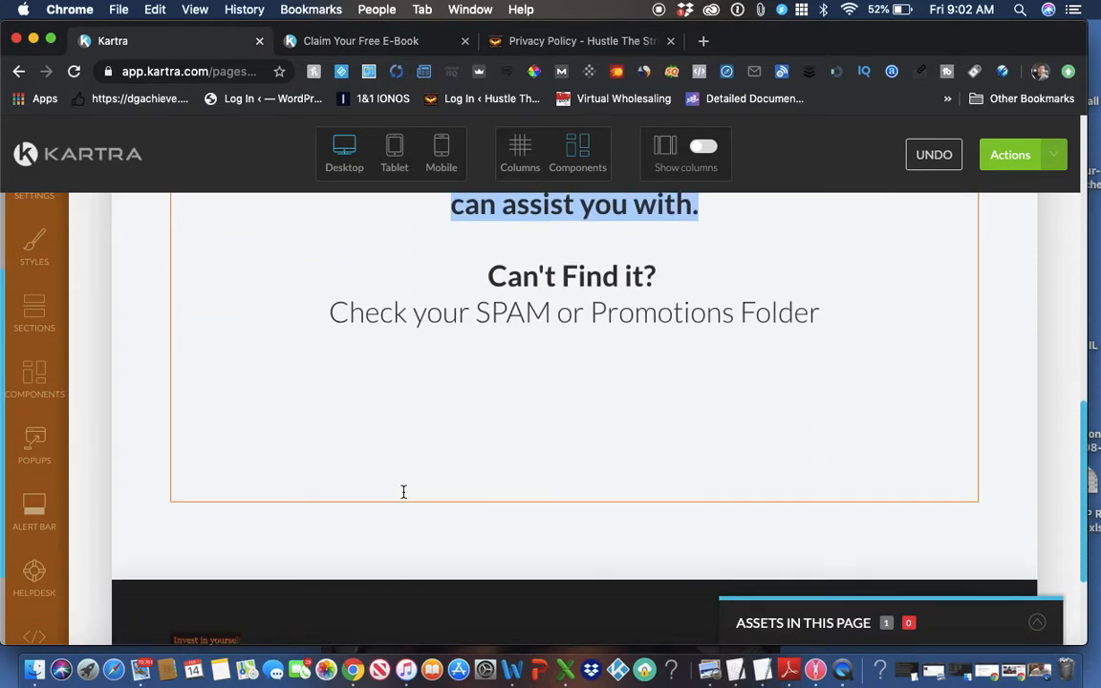
scroll(456, 322, up, 6)
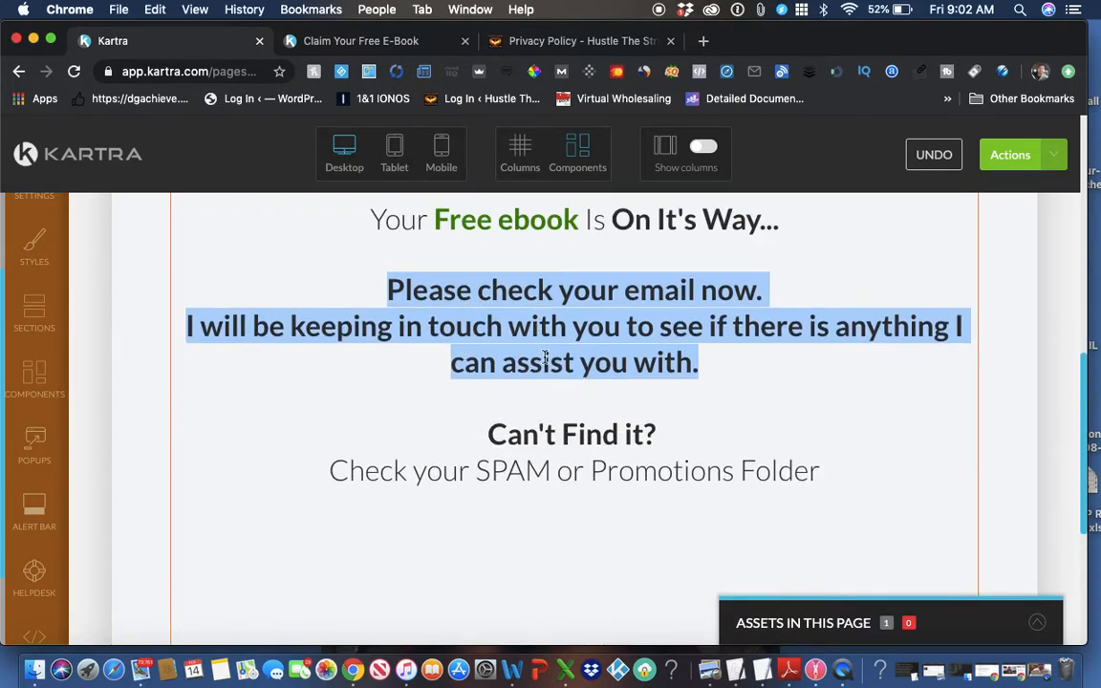
scroll(546, 357, down, 4)
scroll(544, 357, up, 10)
scroll(546, 358, down, 2)
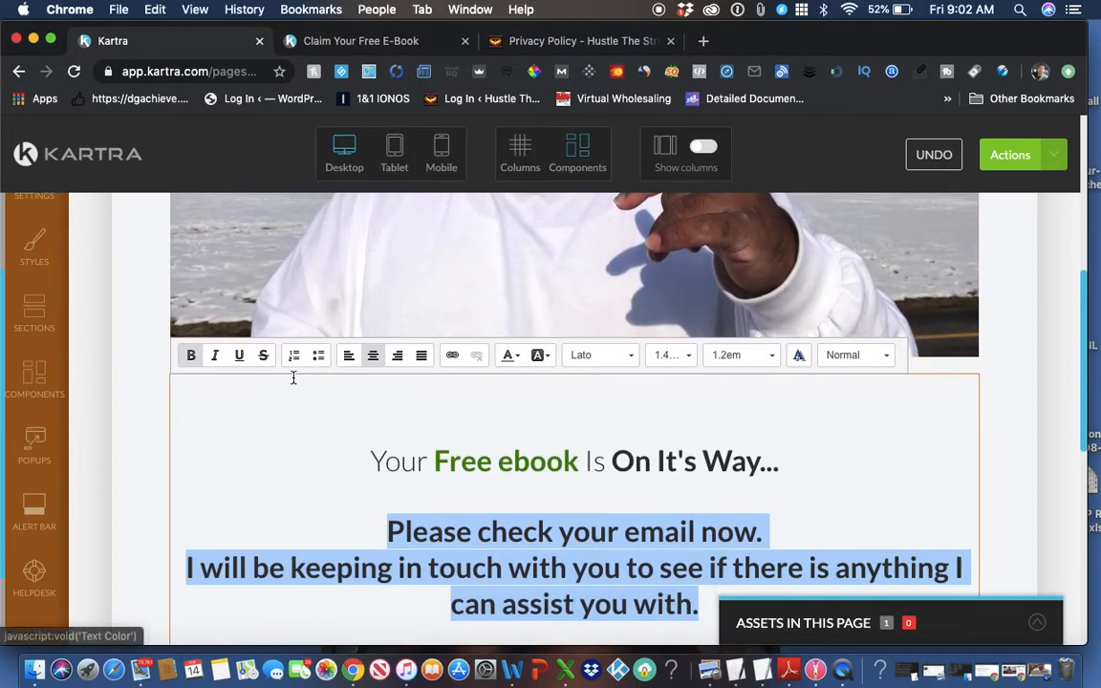
click(511, 355)
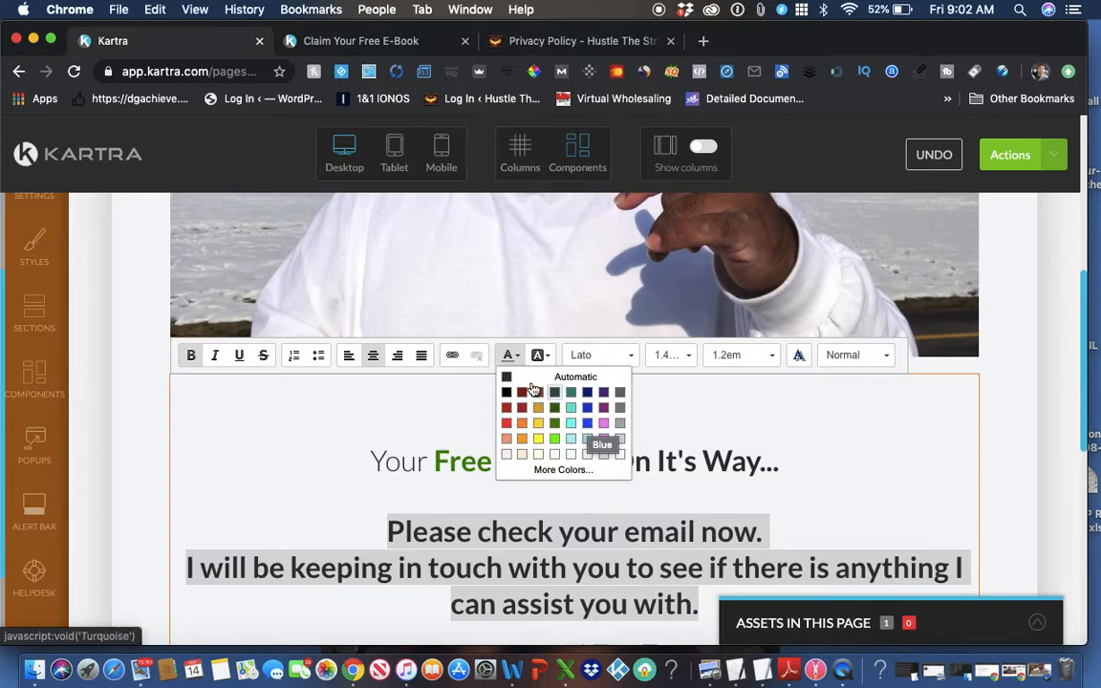
click(518, 440)
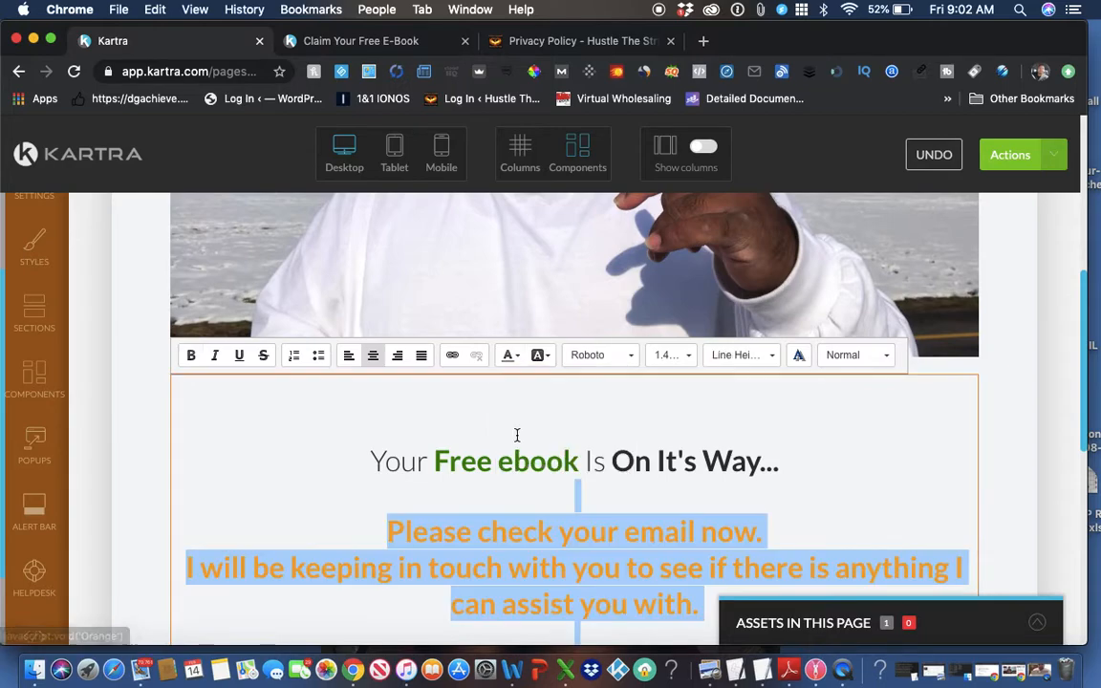
click(784, 435)
- Delete the AFFILIATES link from the page footer
scroll(785, 435, down, 2)
scroll(785, 435, down, 5)
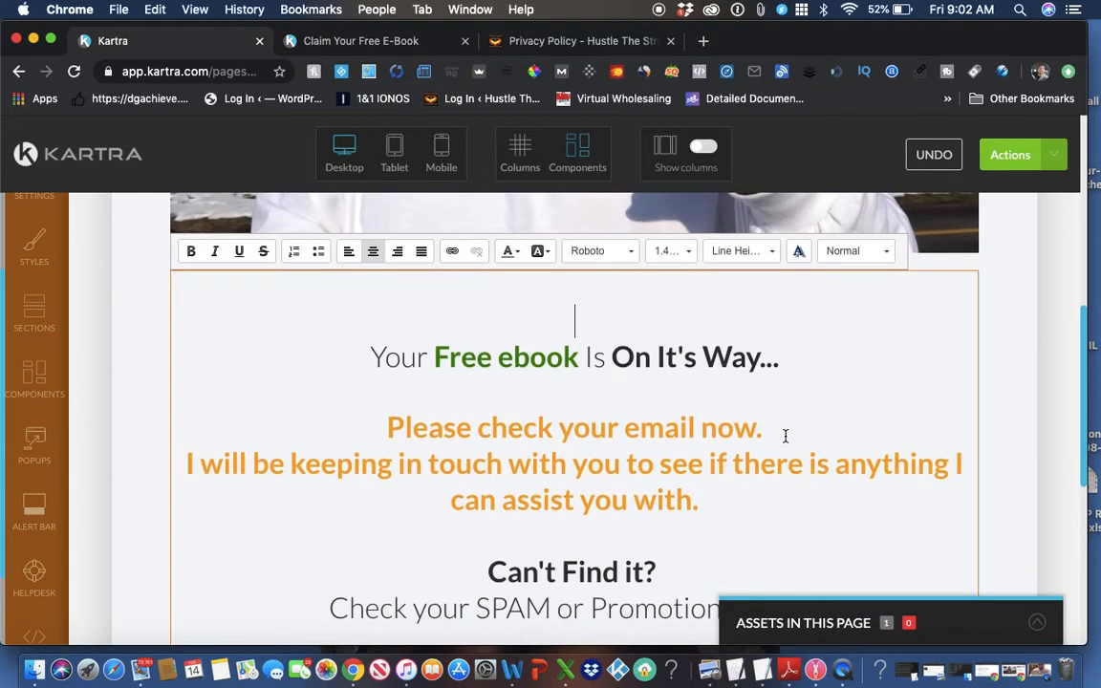
scroll(785, 441, up, 1)
scroll(785, 440, down, 2)
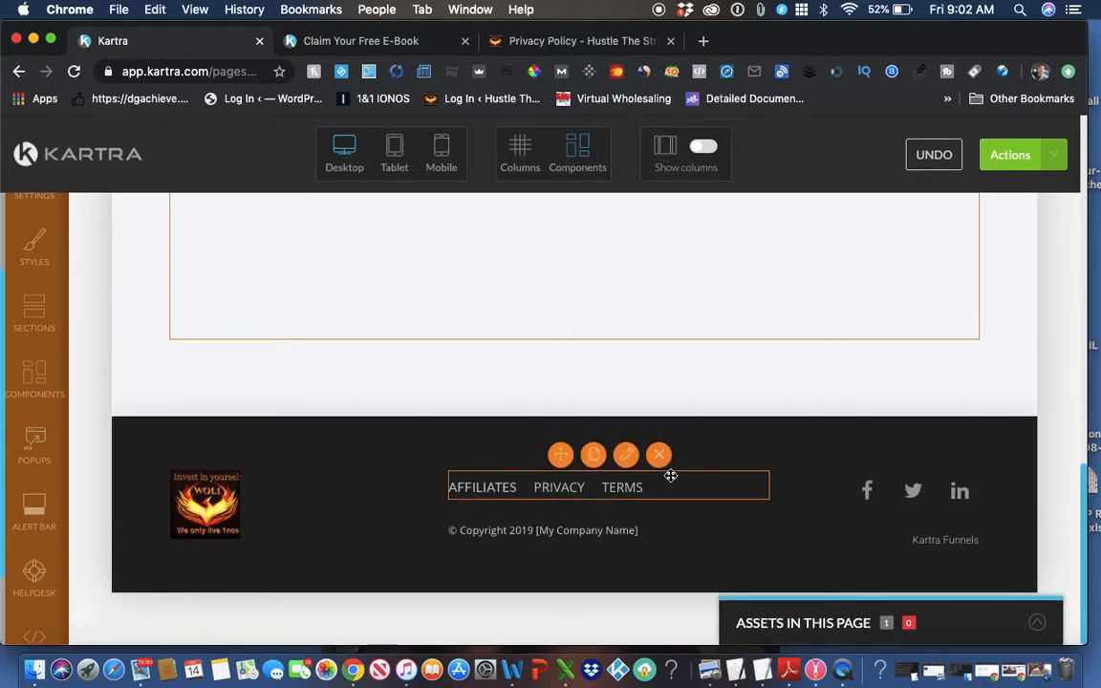
mouse_move(497, 492)
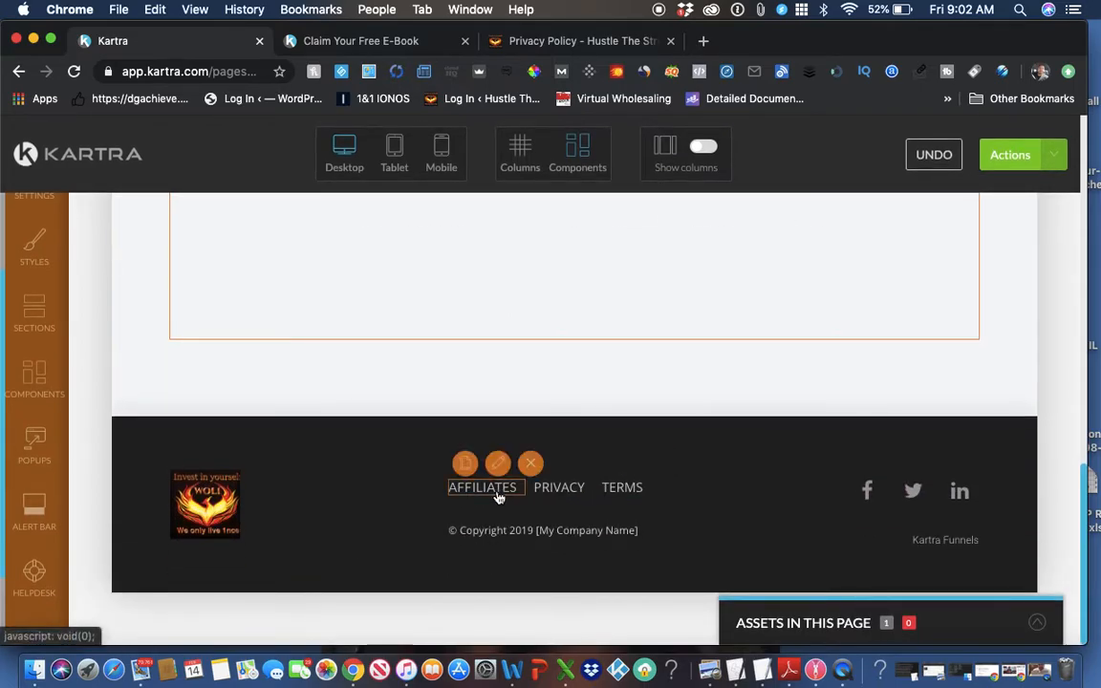
click(532, 464)
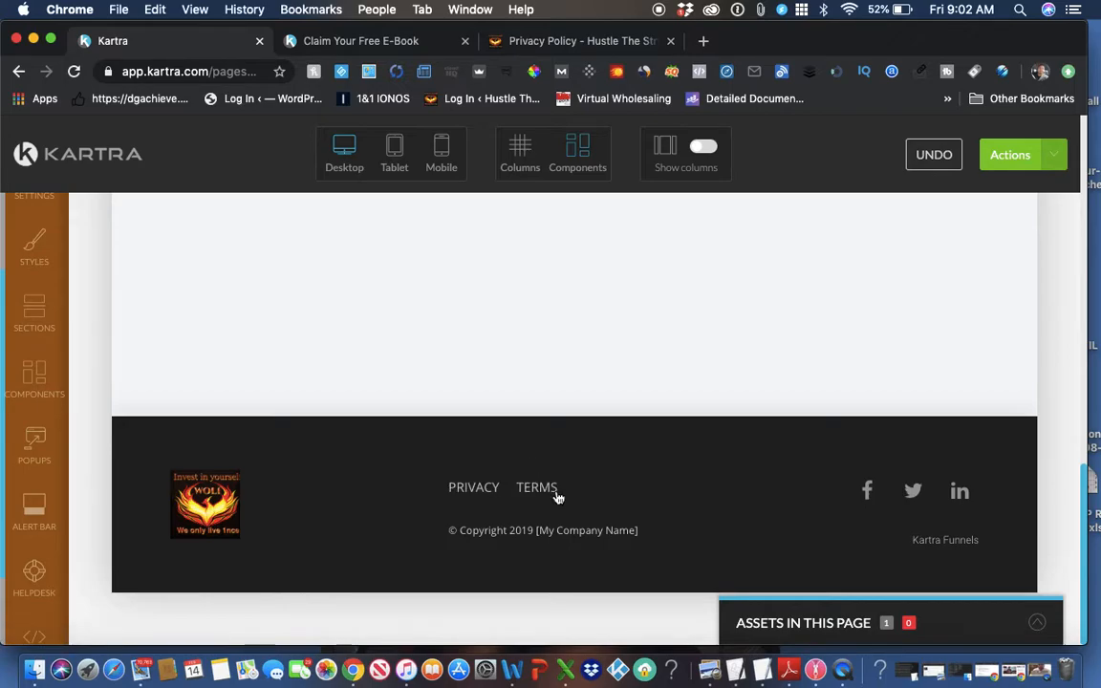
- Replace "My Company Name" in the footer copyright line with "W.O.L1"
mouse_move(578, 528)
click(640, 512)
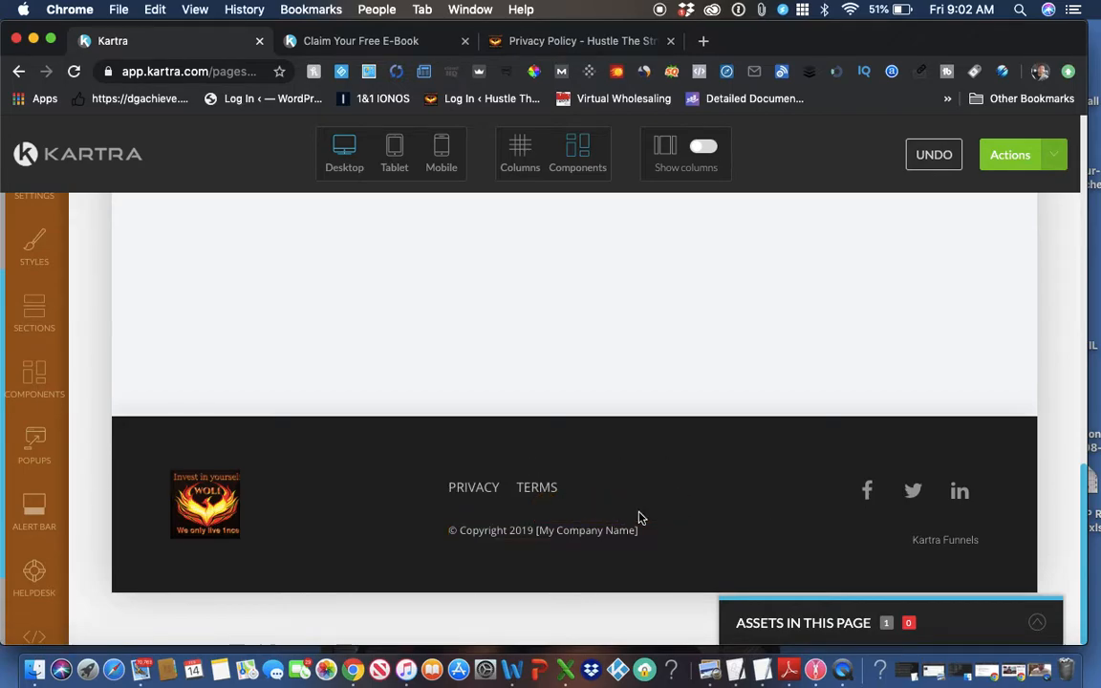
drag(635, 529, 543, 531)
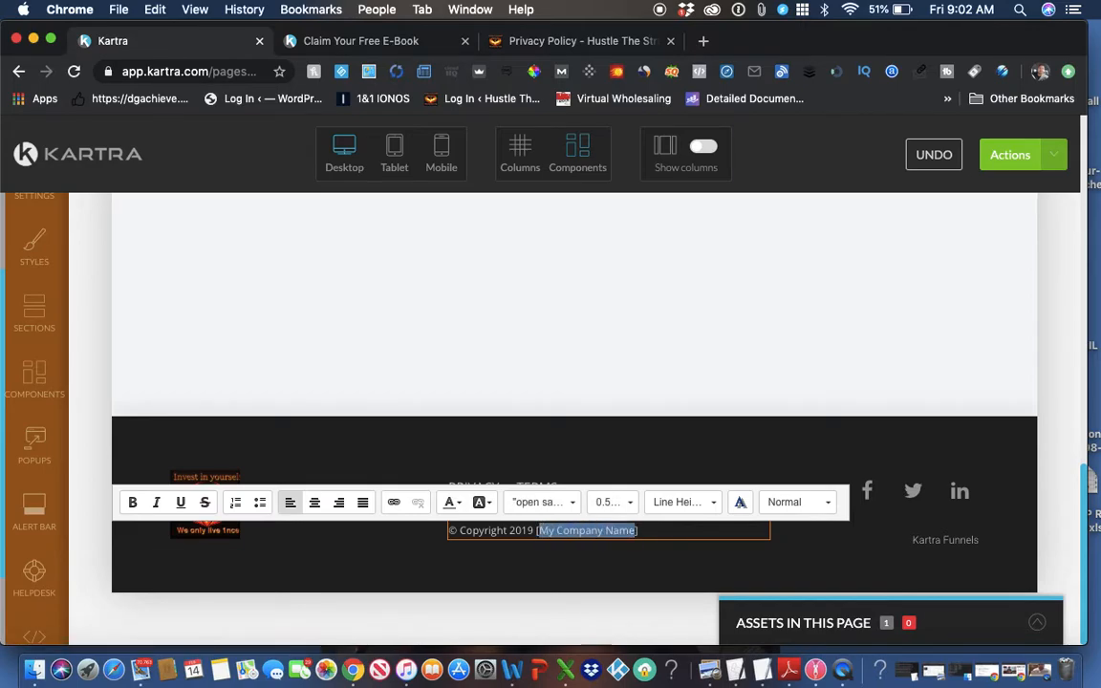
text(W.O.L.)
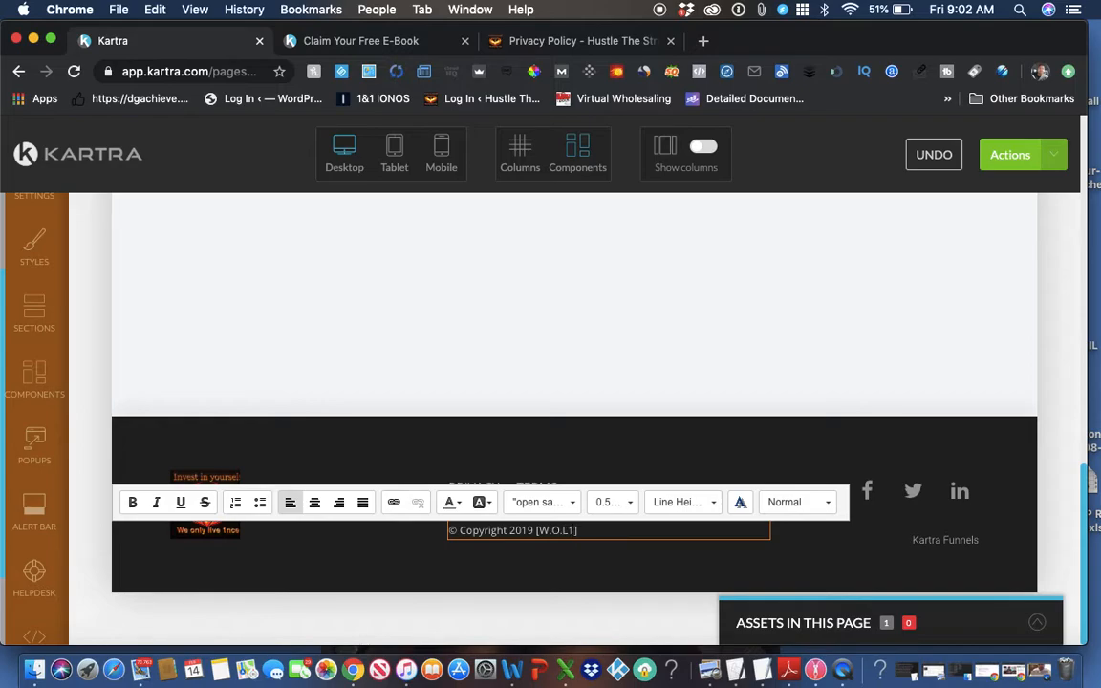
click(862, 539)
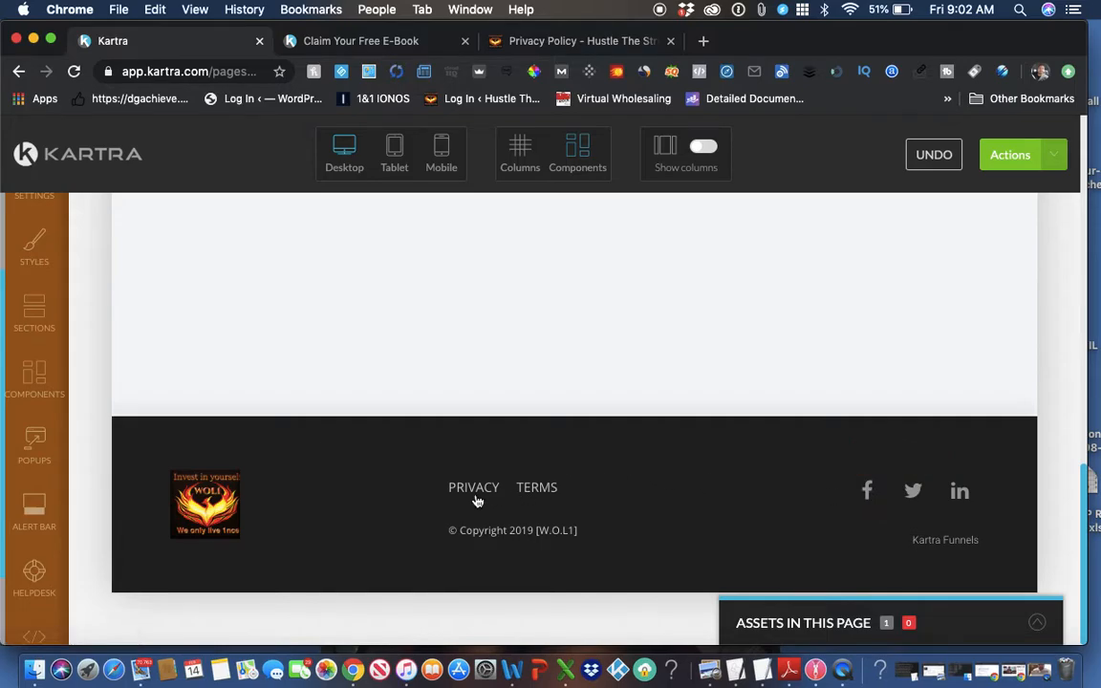
- Copy the web address of the Hustle The Struggle privacy policy page and return to the Kartra page editor
mouse_move(476, 498)
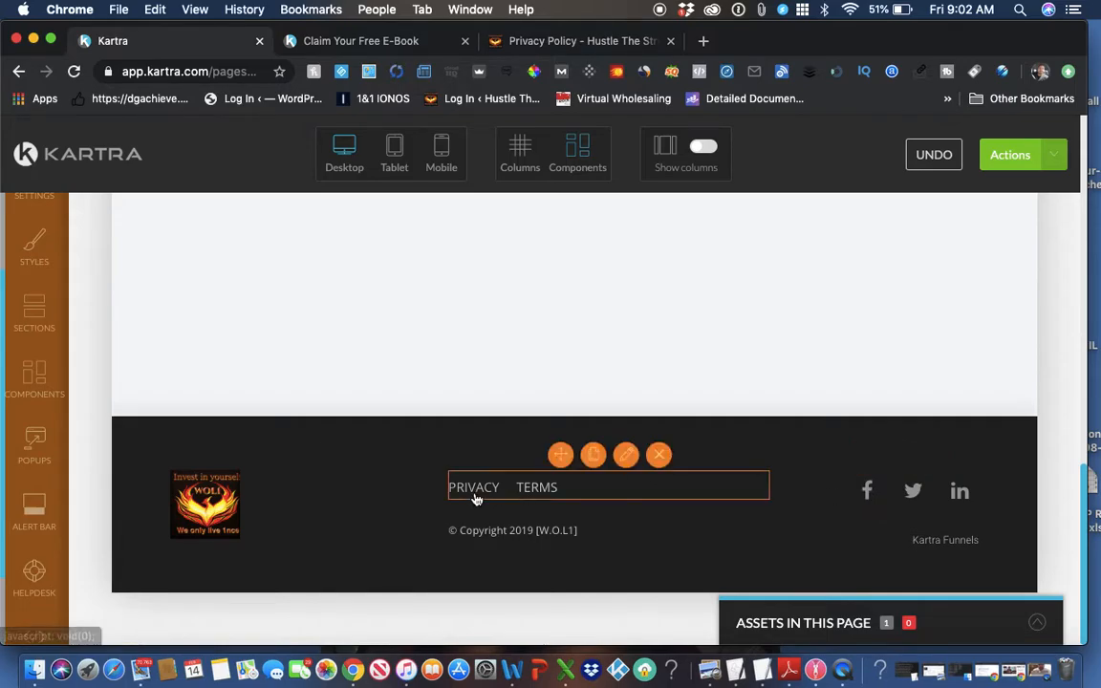
click(551, 38)
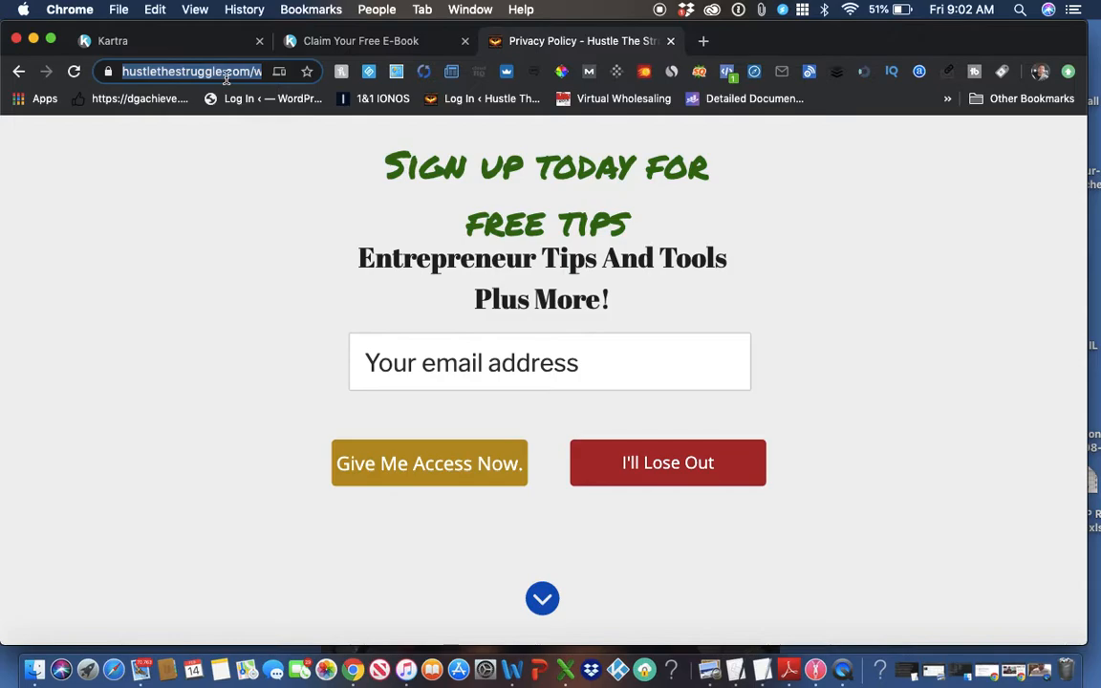
key(super+c)
click(199, 48)
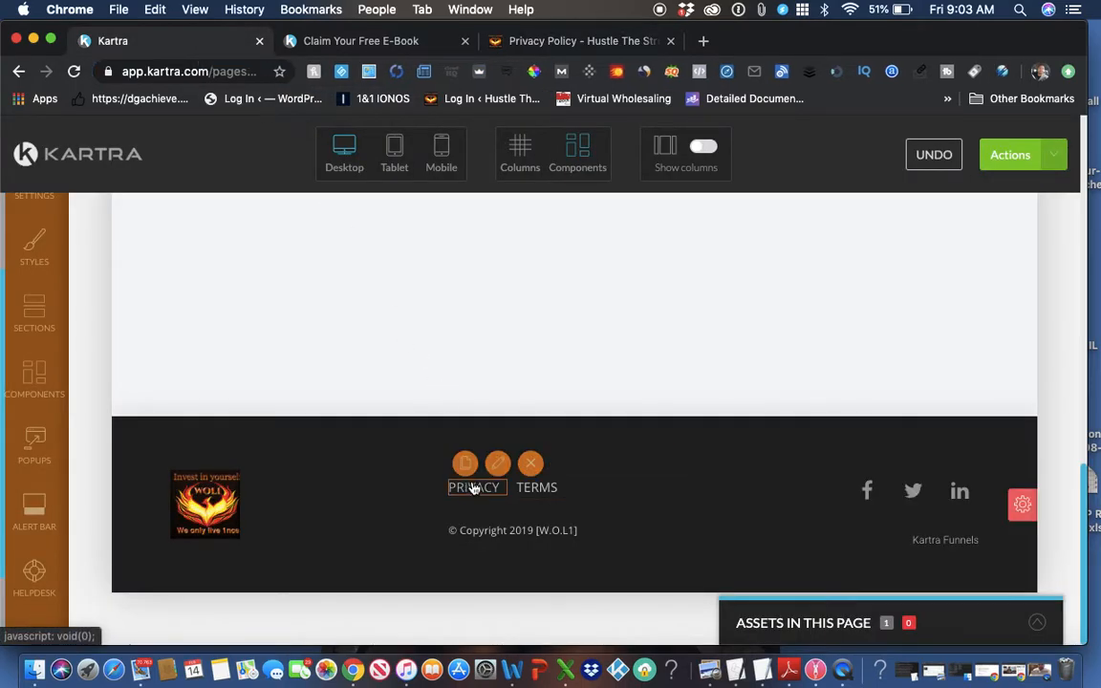
- Link the footer's PRIVACY item to the copied privacy policy address as an external URL opening in a new tab, and apply it
click(497, 464)
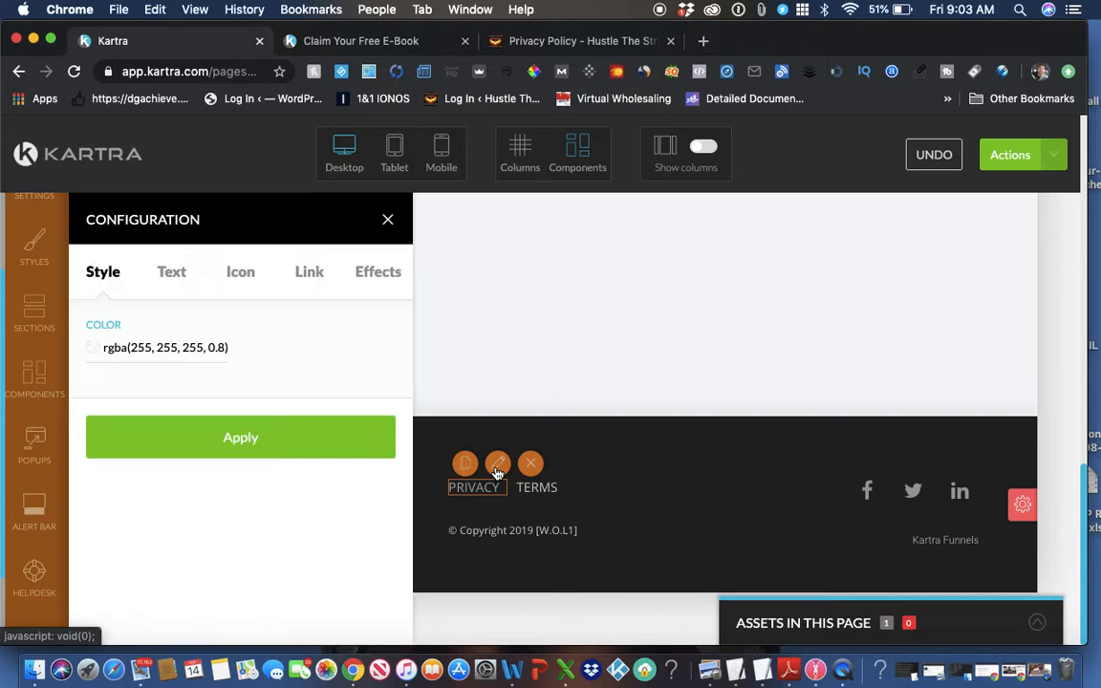
click(311, 275)
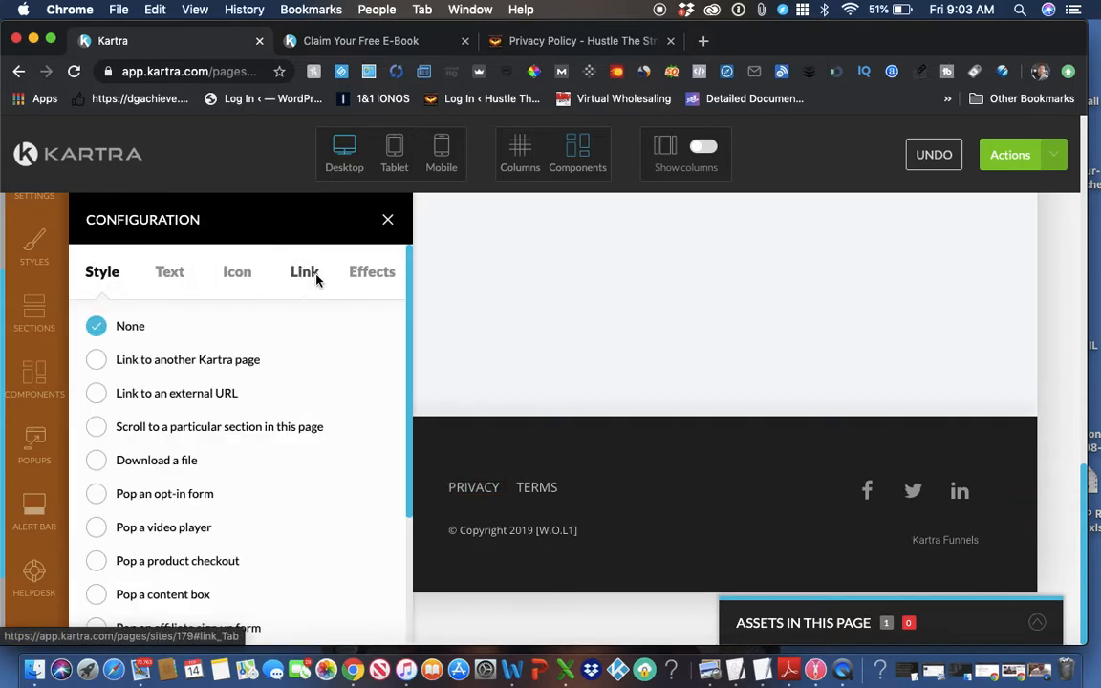
click(98, 394)
scroll(191, 461, down, 3)
click(193, 587)
key(super+v)
scroll(192, 587, down, 3)
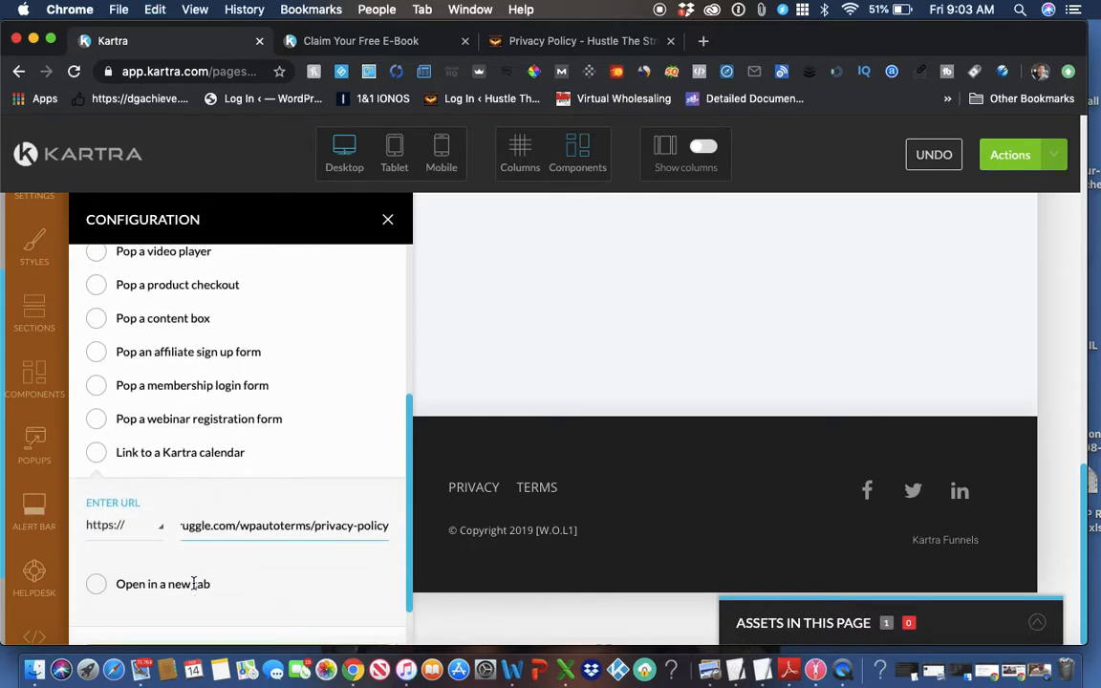
click(95, 529)
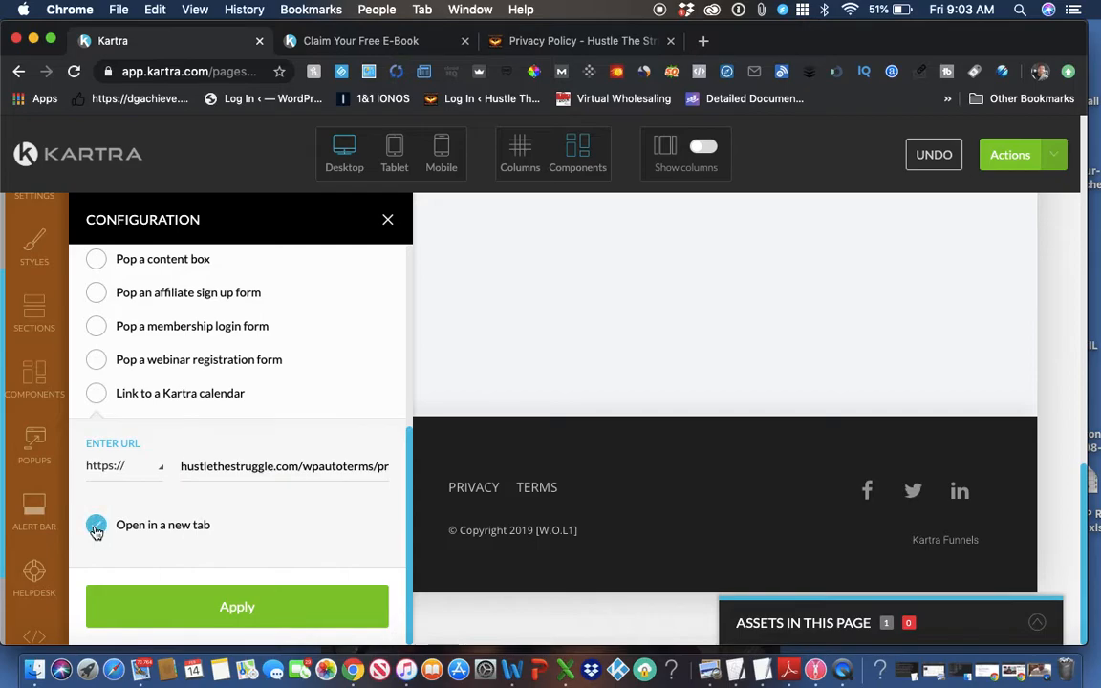
click(185, 598)
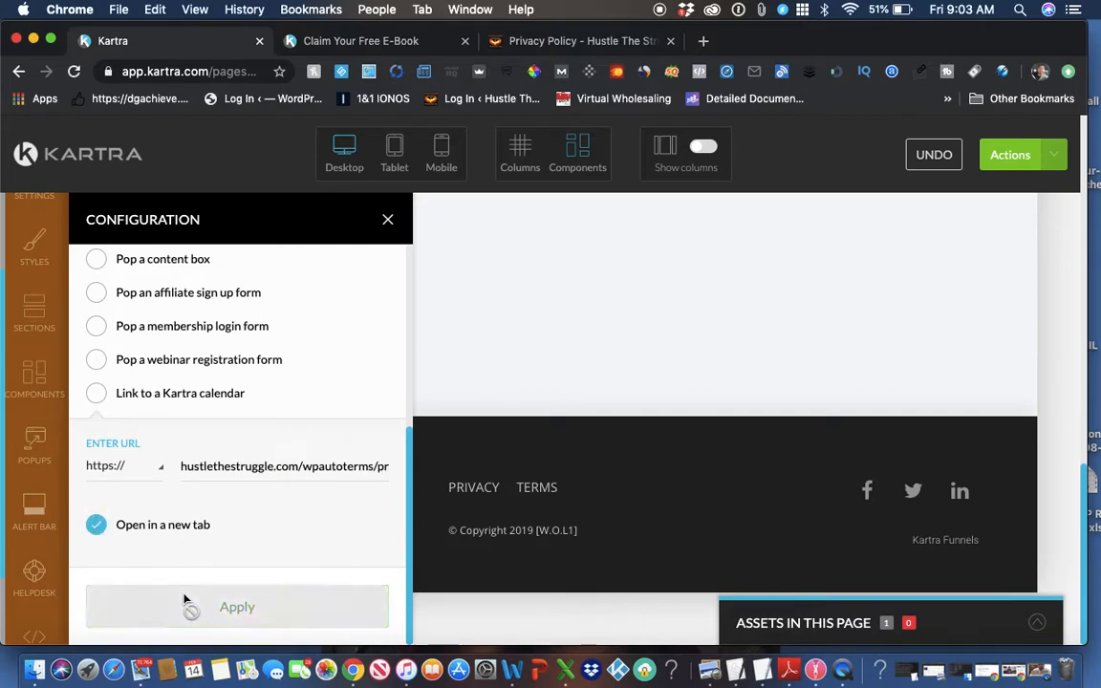
- Open the Terms and Conditions page on the Hustle The Struggle site, copy its web address and return to the Kartra page editor
click(577, 40)
scroll(448, 380, down, 20)
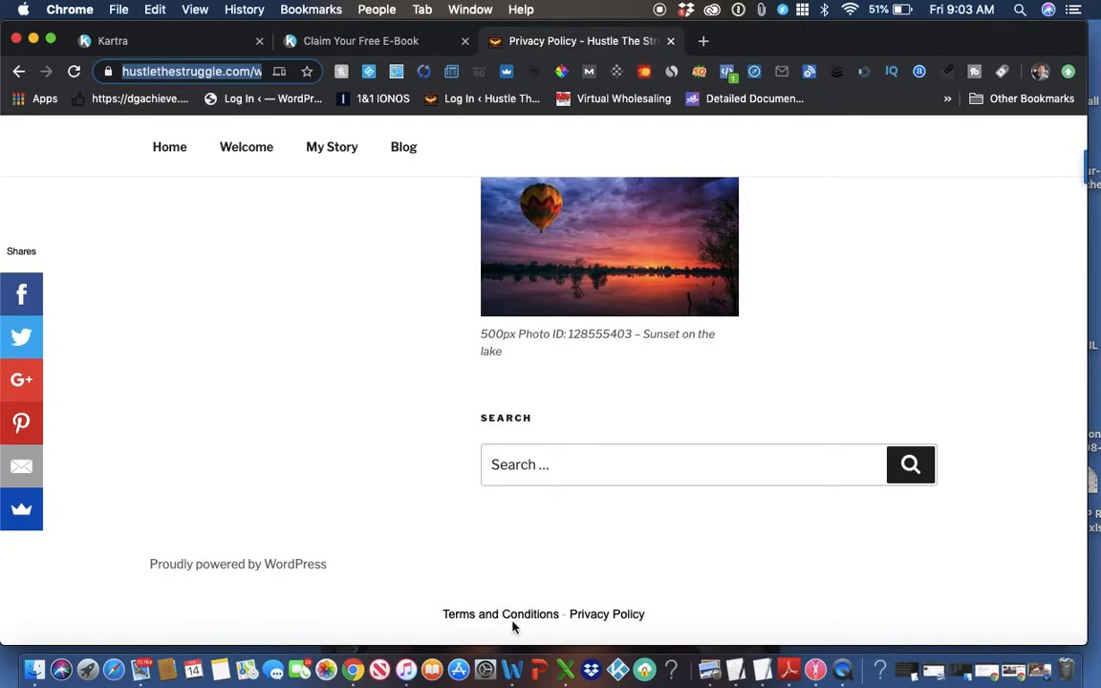
click(507, 621)
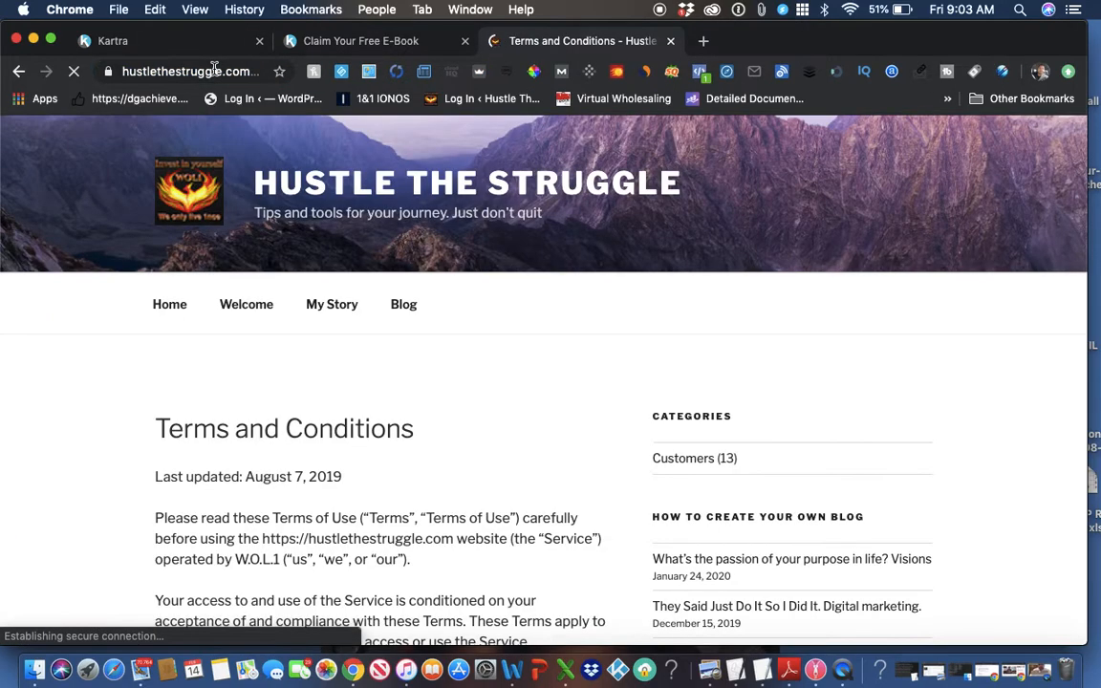
click(214, 71)
key(cmd+v)
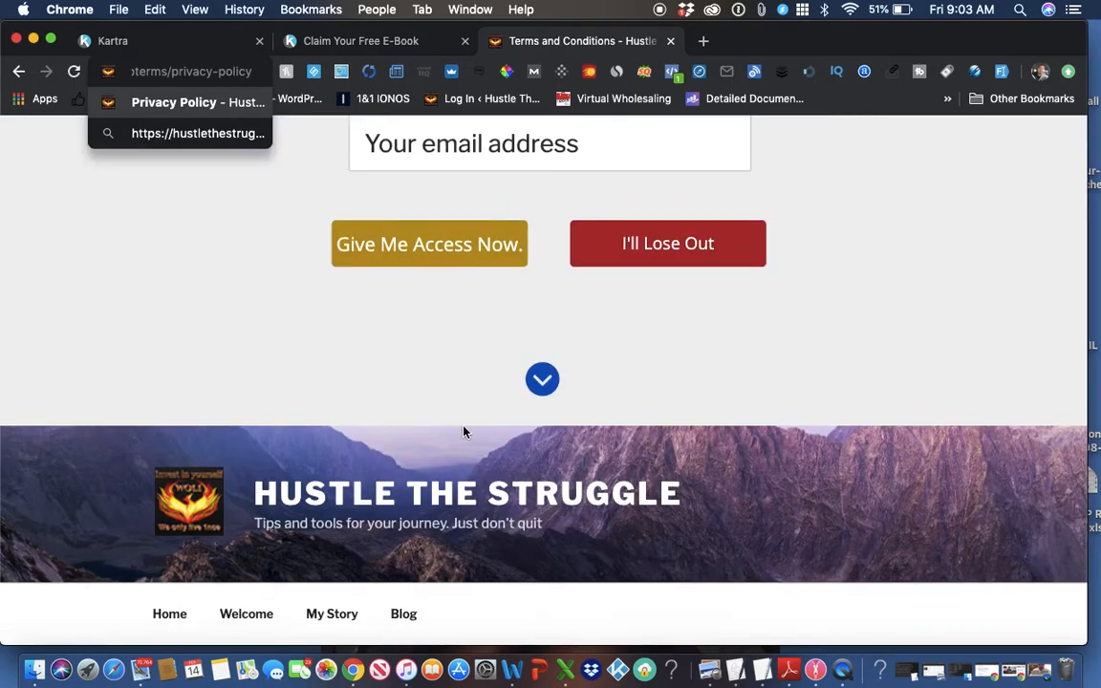
scroll(463, 431, down, 15)
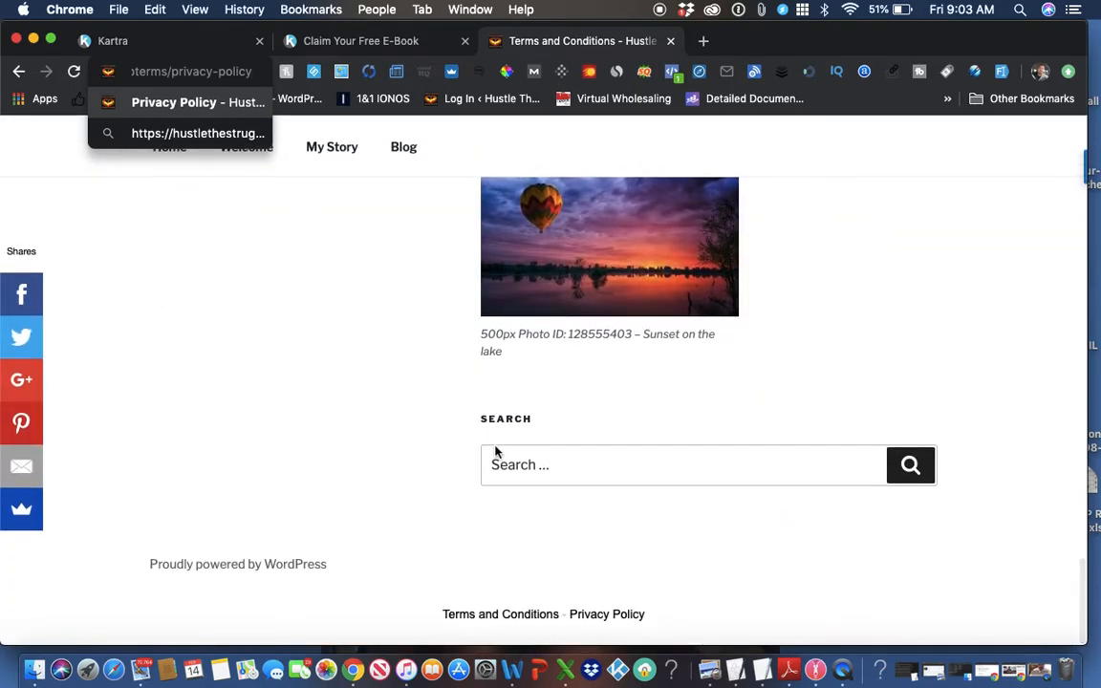
click(501, 618)
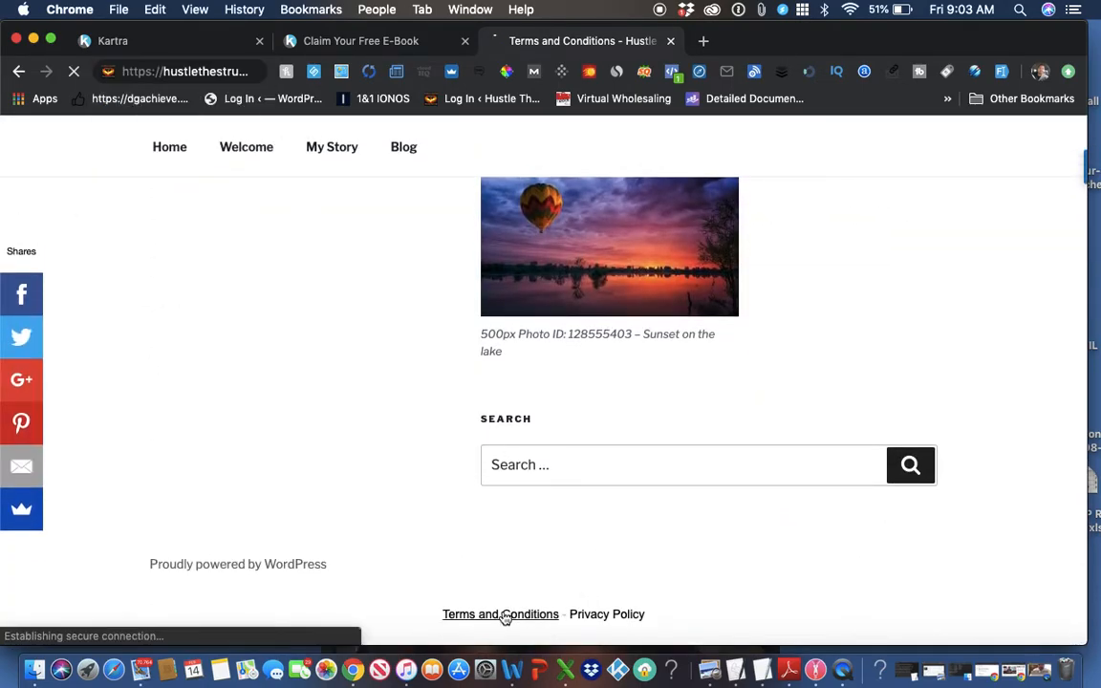
click(215, 71)
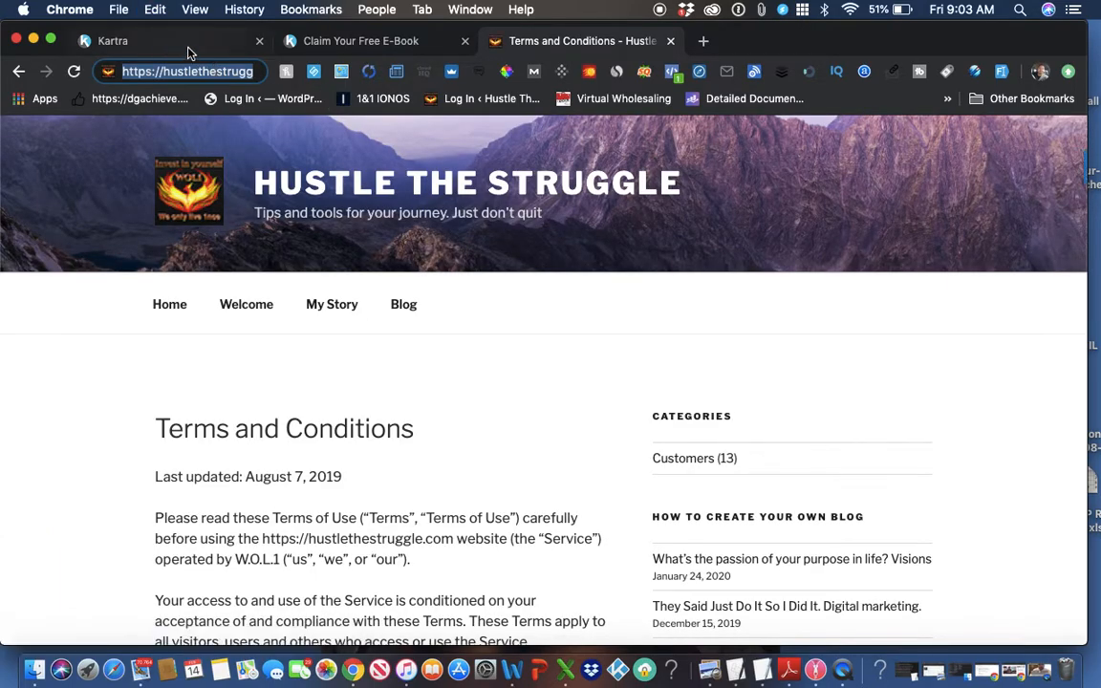
click(188, 43)
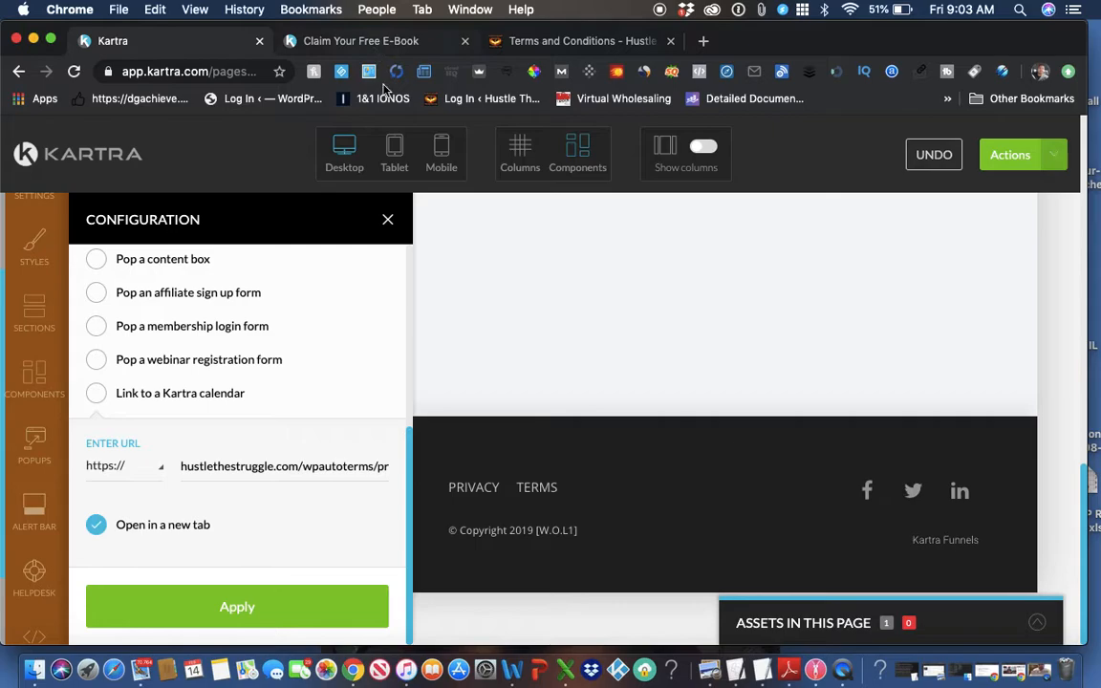
click(387, 219)
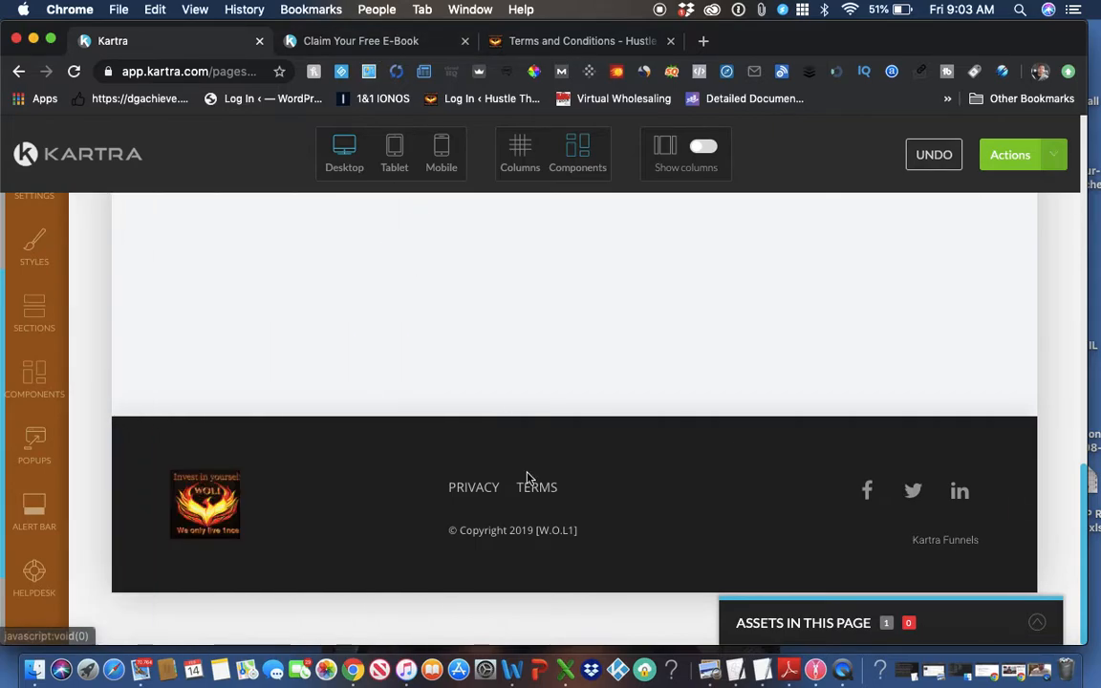
mouse_move(535, 485)
click(558, 466)
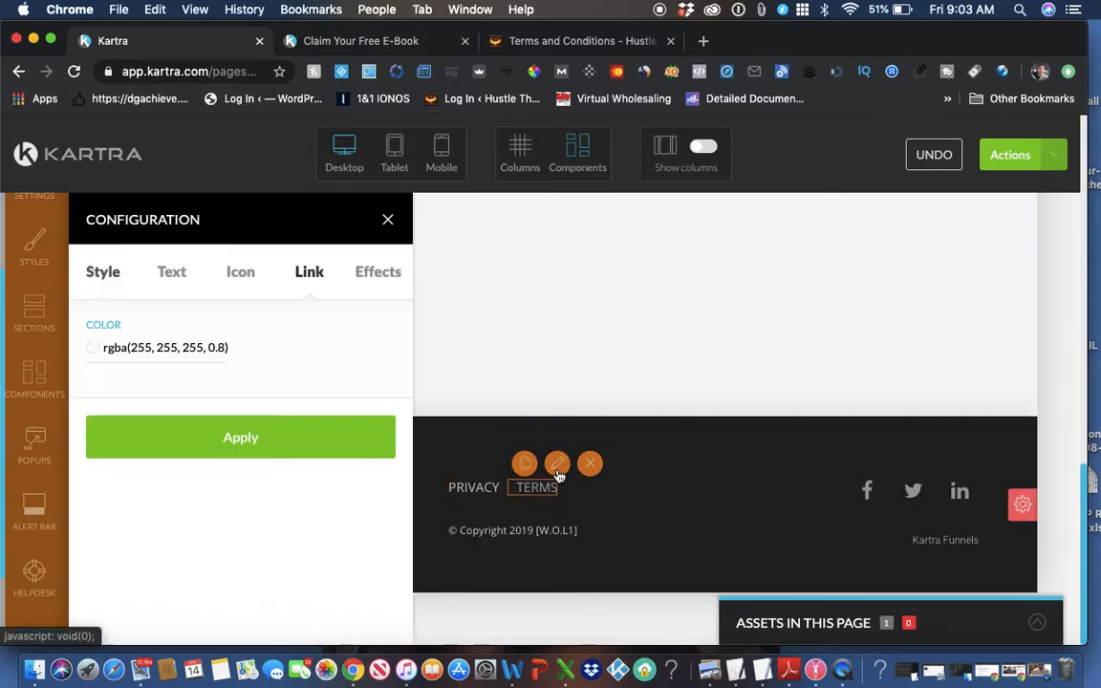
click(306, 274)
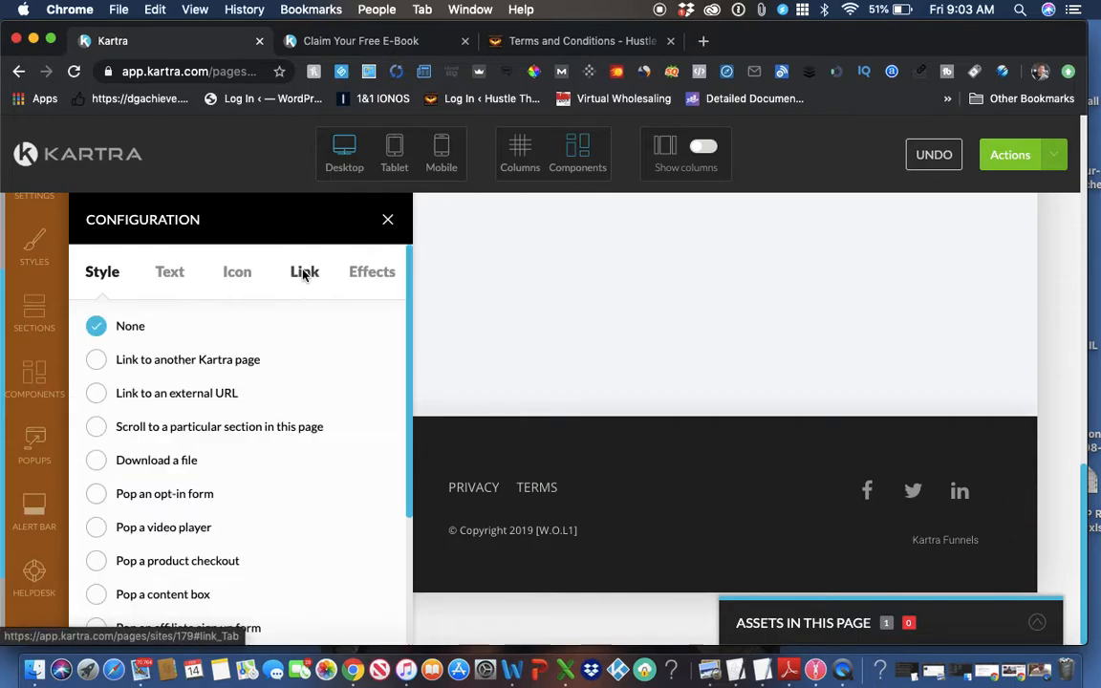
click(97, 393)
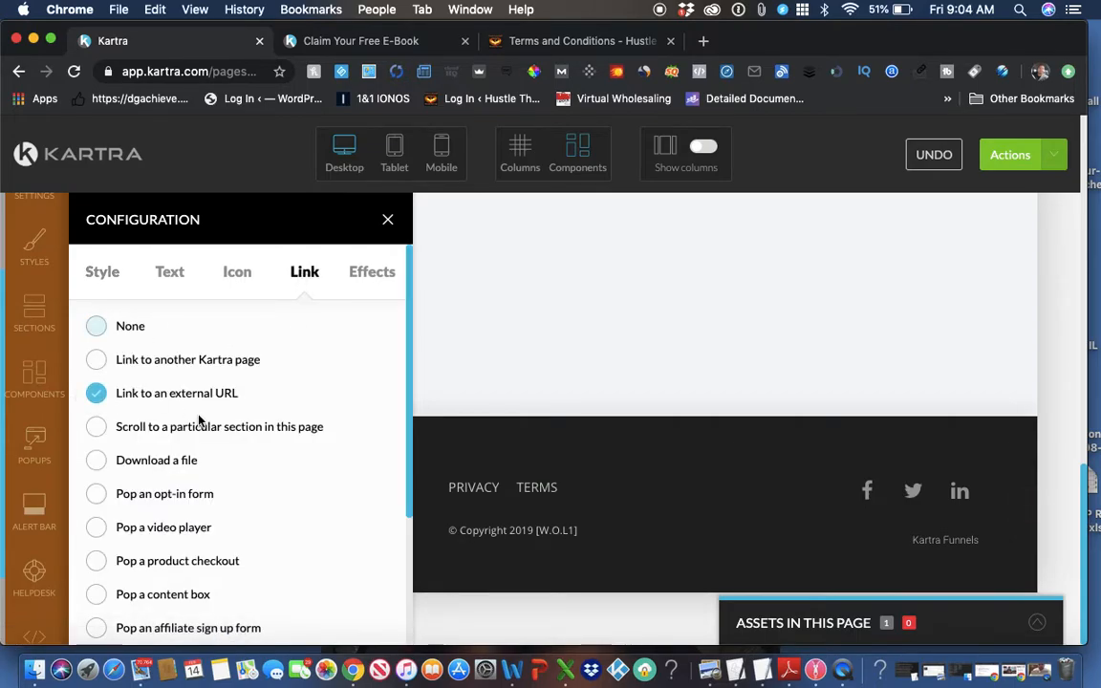
scroll(177, 373, down, 5)
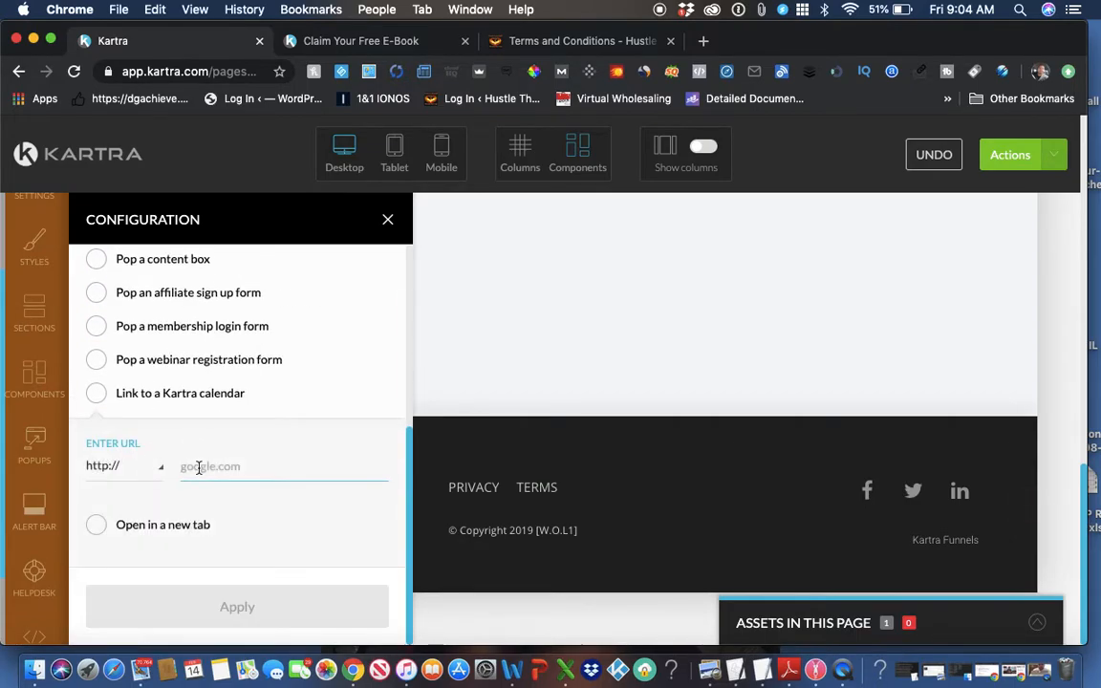
text(hustlethestruggle.com/wpautoterms/privacy-policy)
click(104, 525)
click(253, 604)
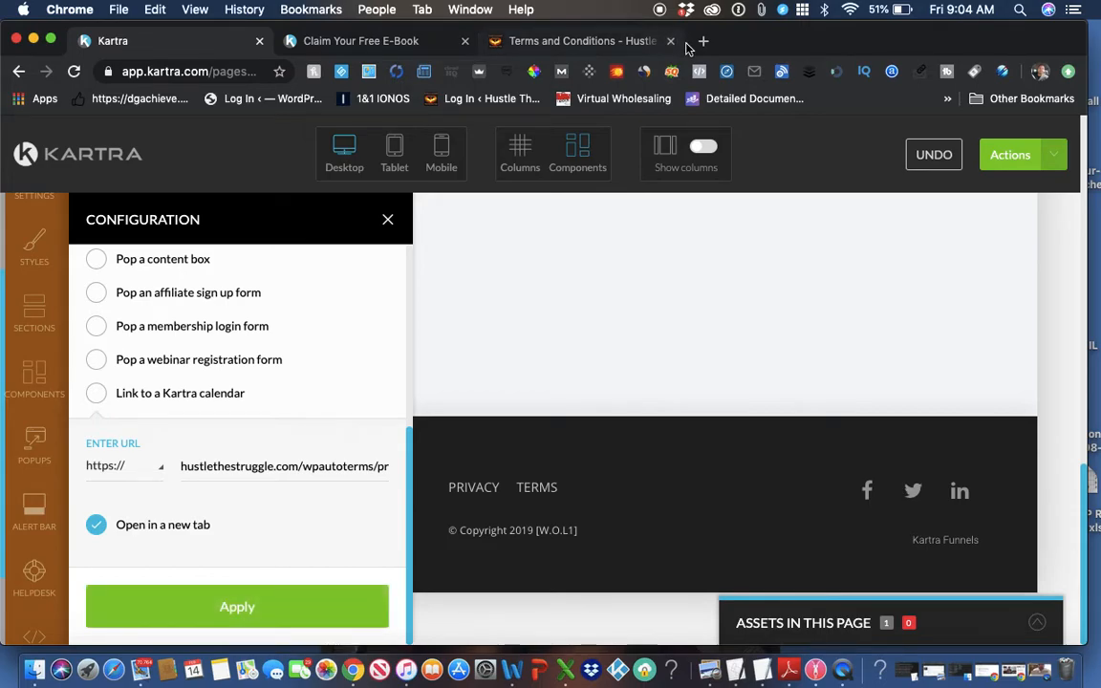
click(263, 604)
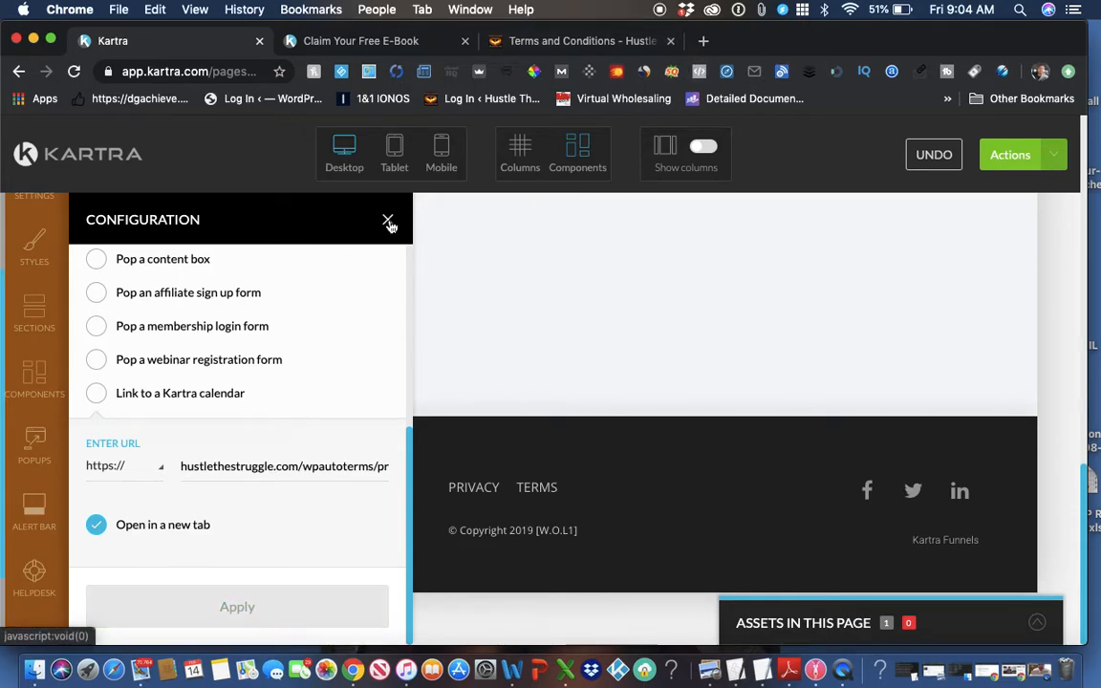
click(387, 220)
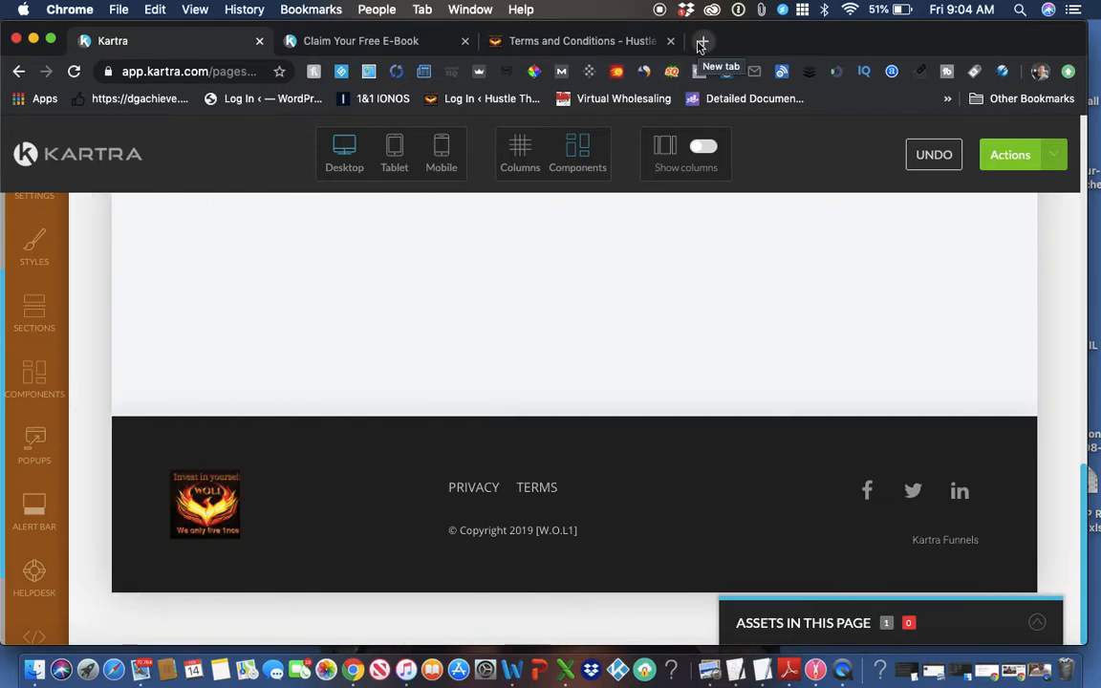
- Open Facebook in a new browser tab, copy the web address of the account owner's profile and return to the Kartra page editor
click(701, 42)
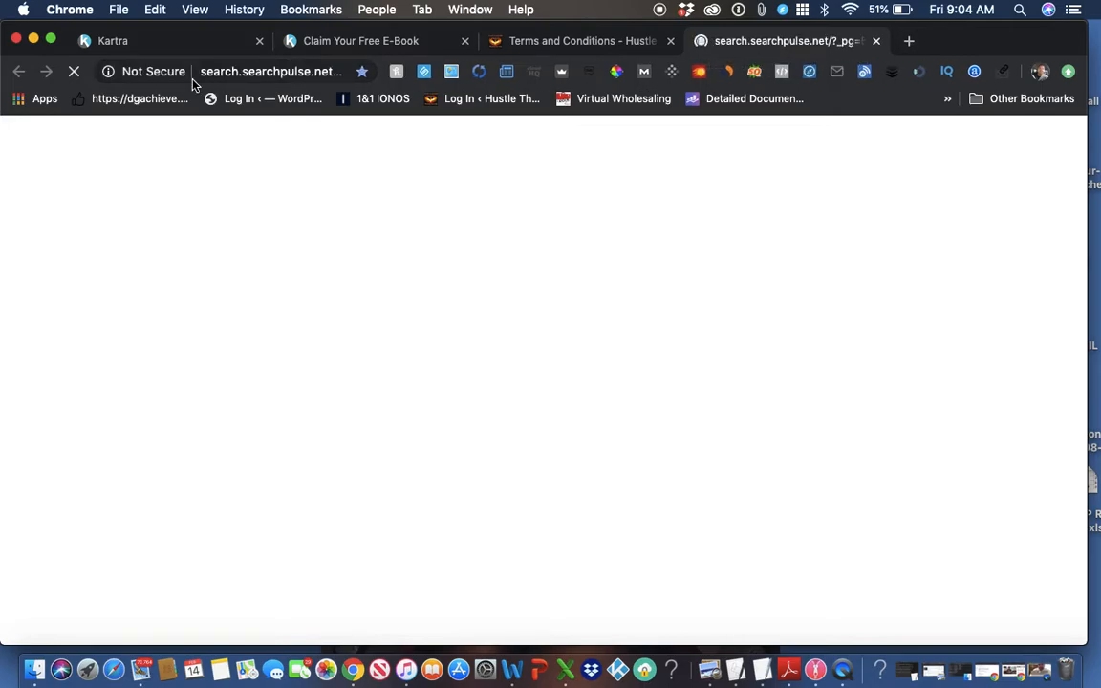
click(191, 77)
click(220, 74)
text(face)
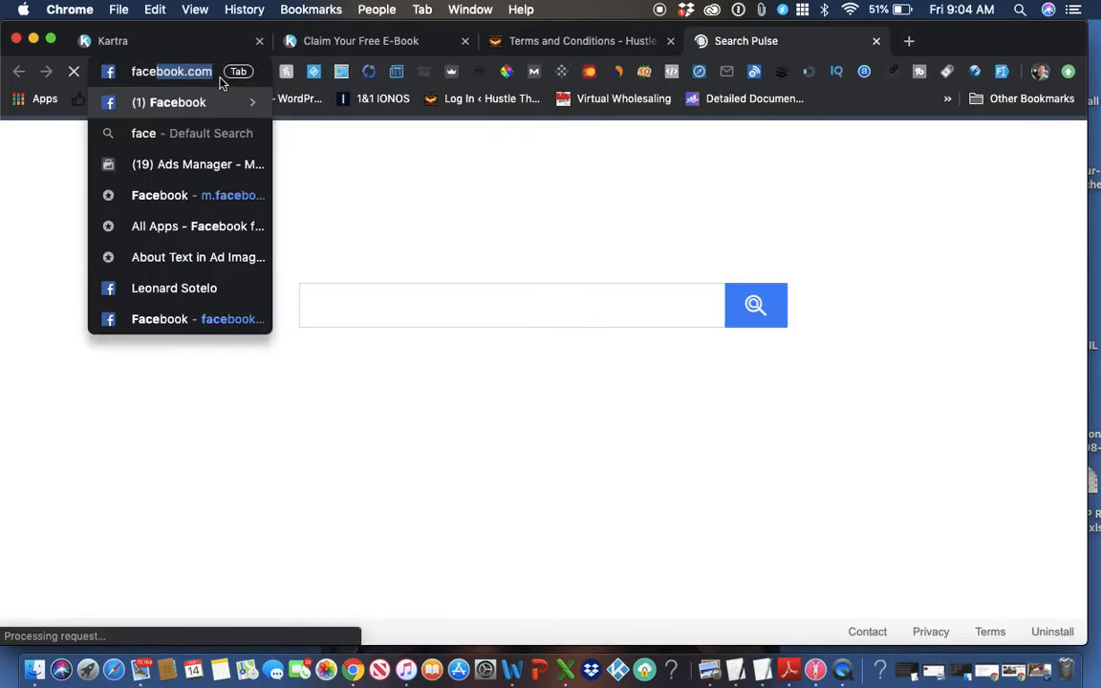
key(Return)
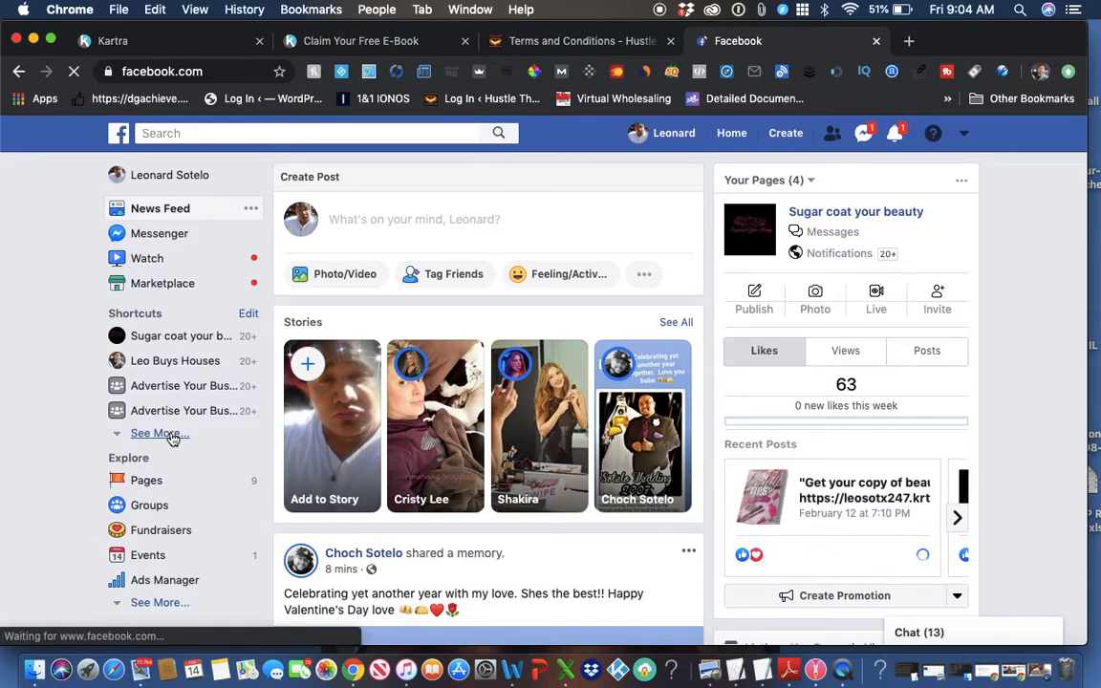
click(166, 174)
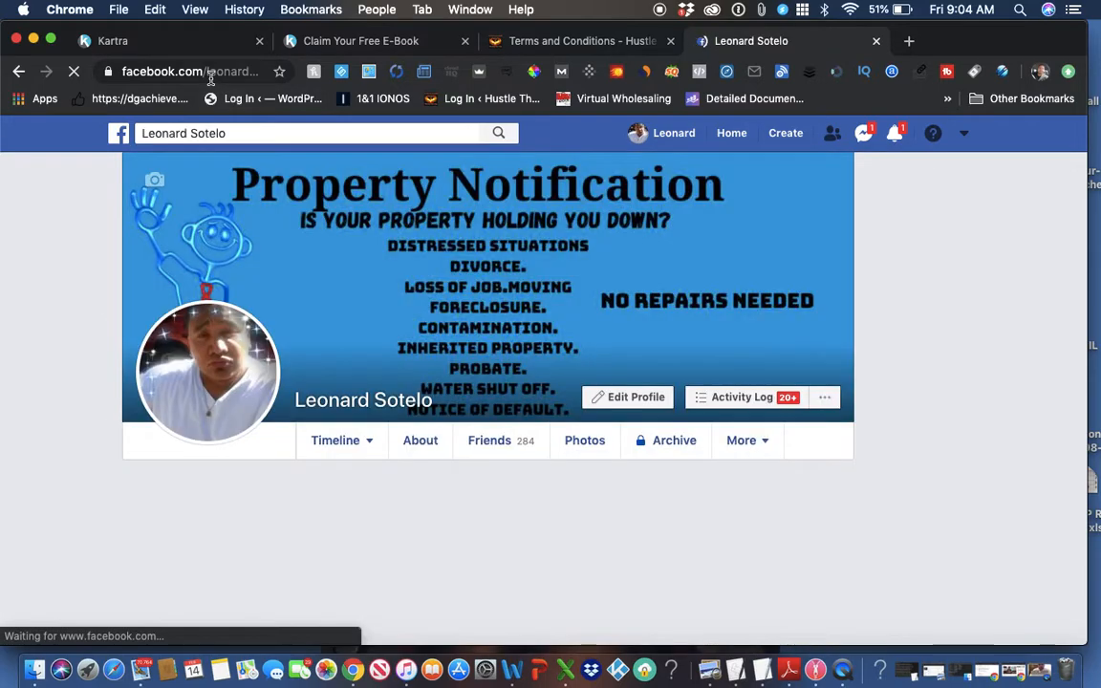
click(212, 72)
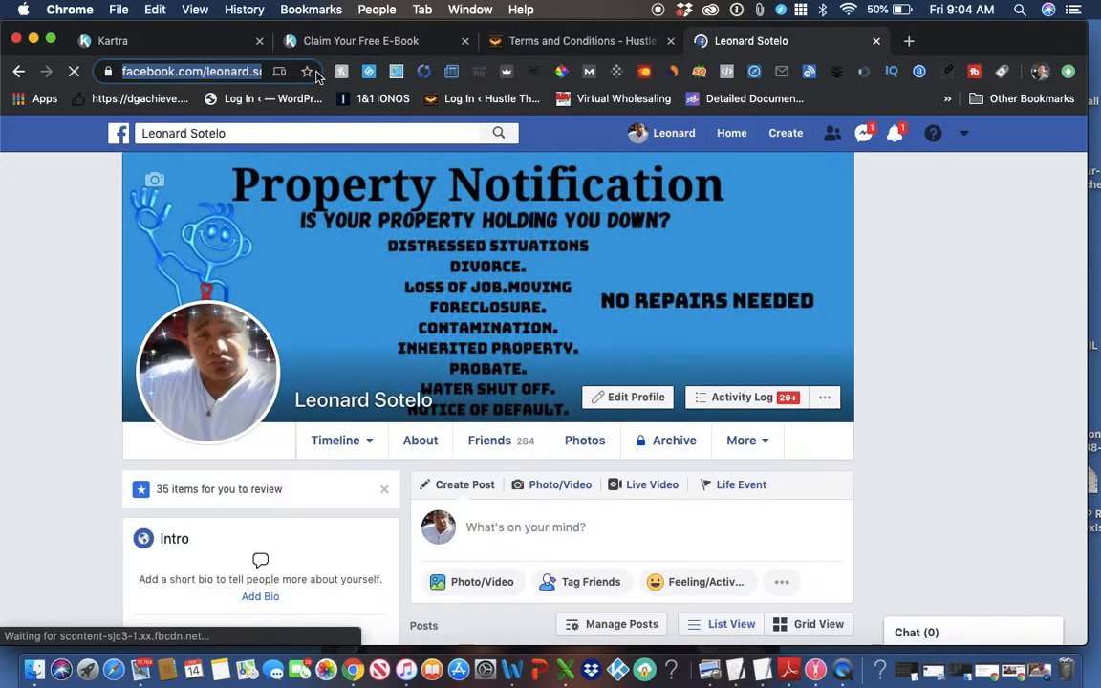
click(186, 42)
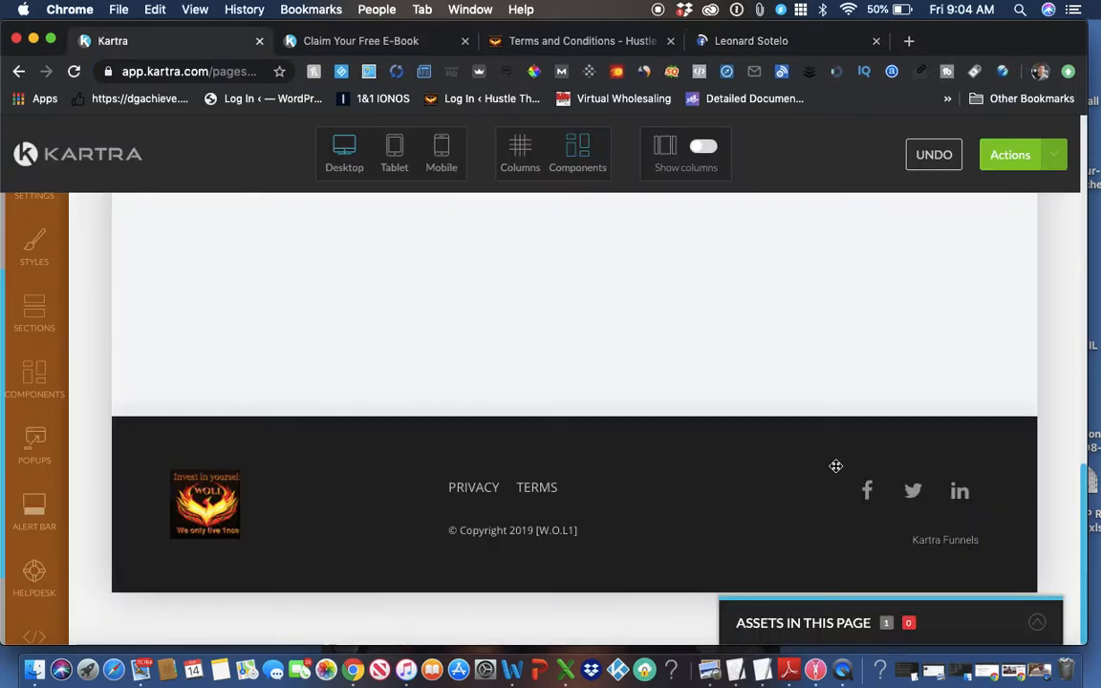
mouse_move(867, 493)
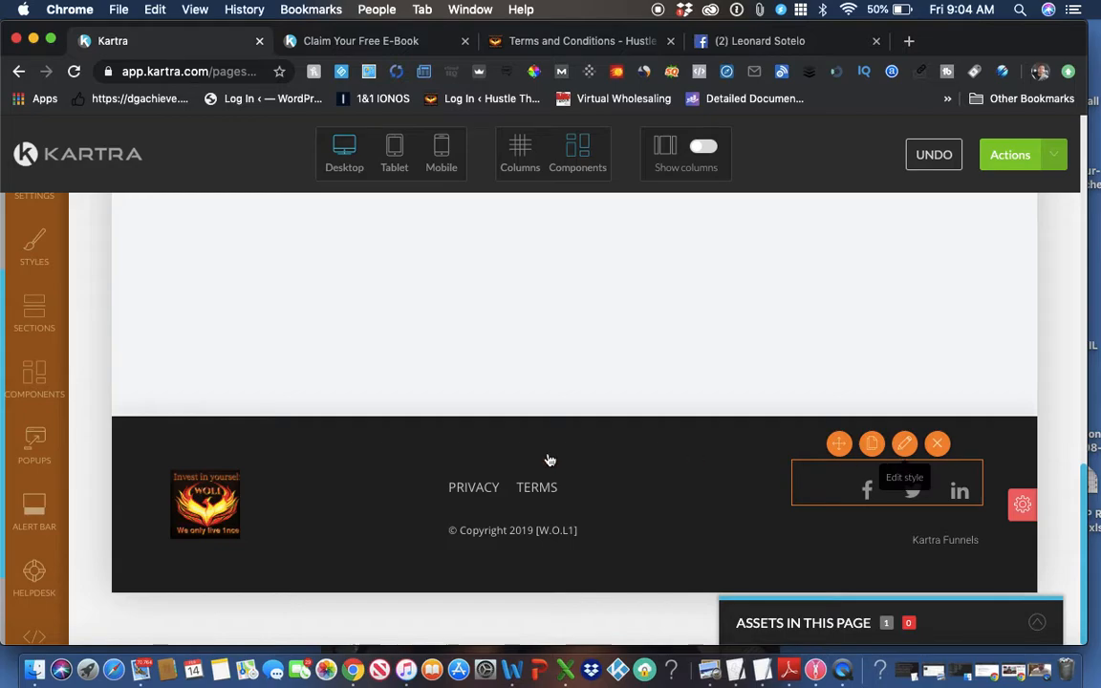
scroll(250, 492, down, 2)
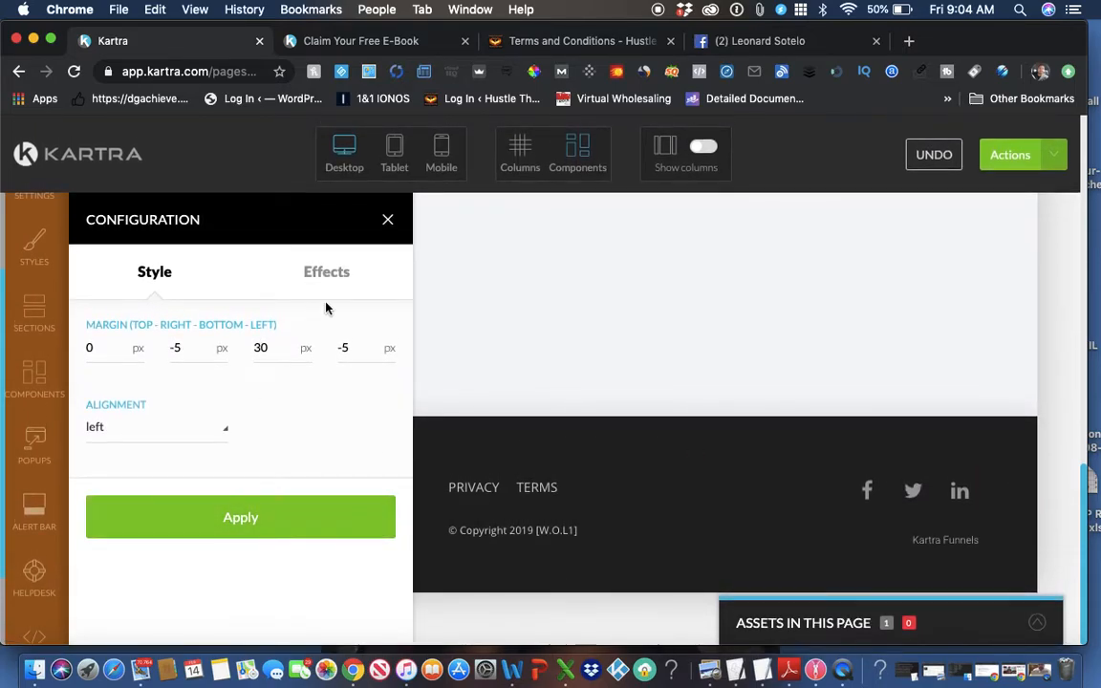
click(388, 220)
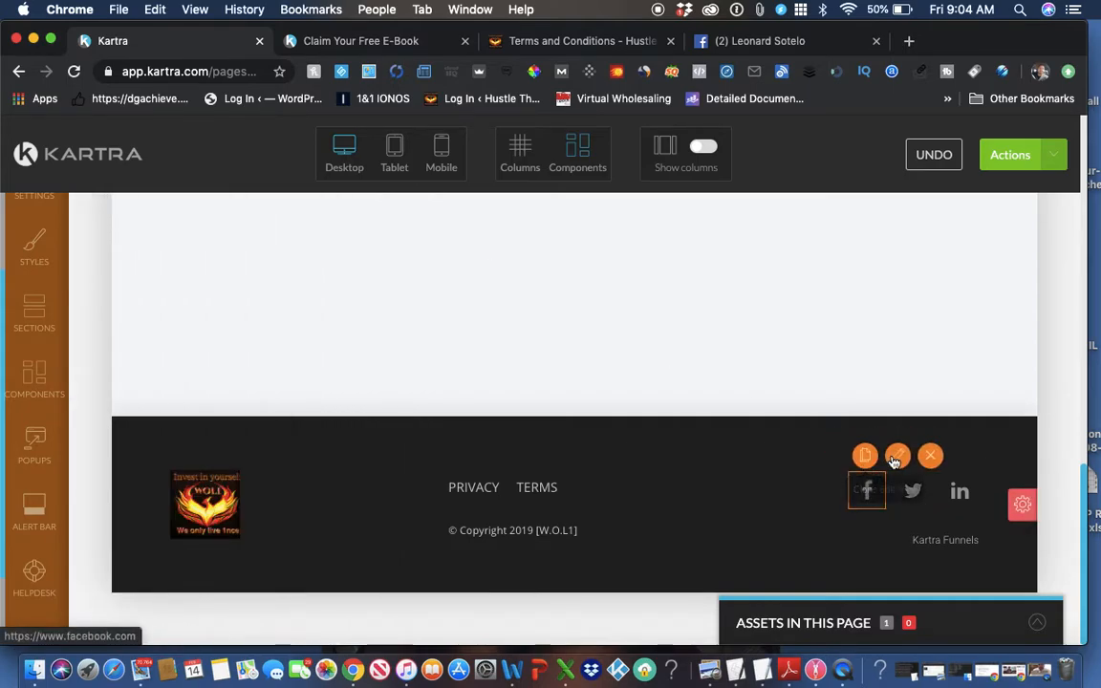
- Replace the footer Facebook icon's external URL with the copied profile address and apply it
click(894, 463)
click(241, 274)
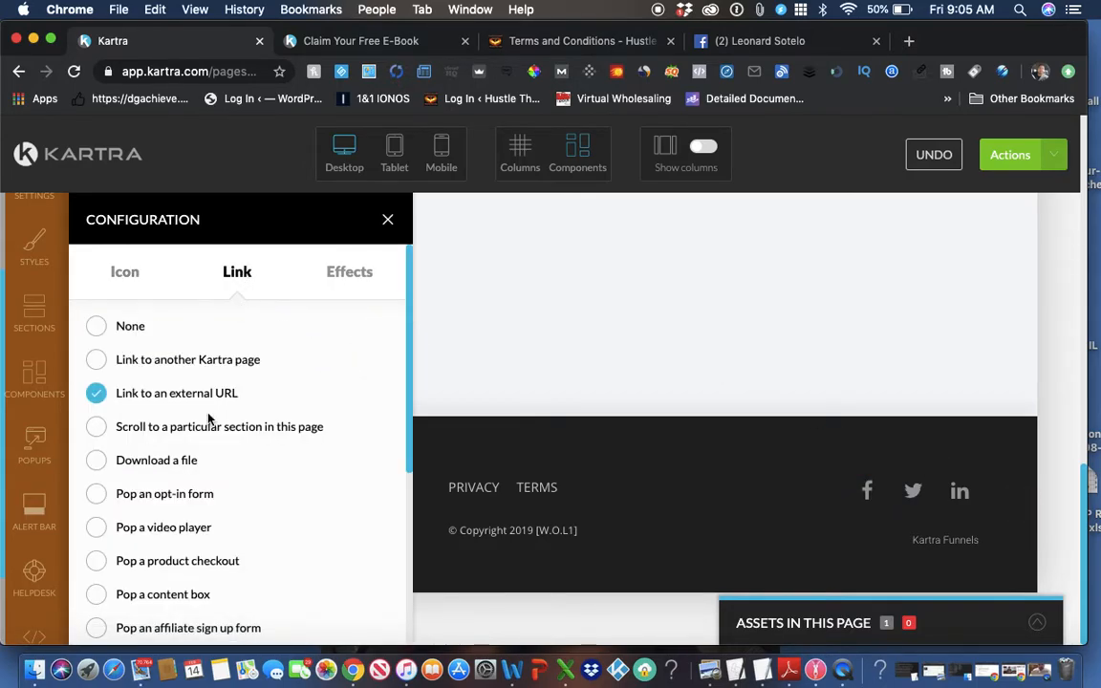
scroll(287, 497, down, 5)
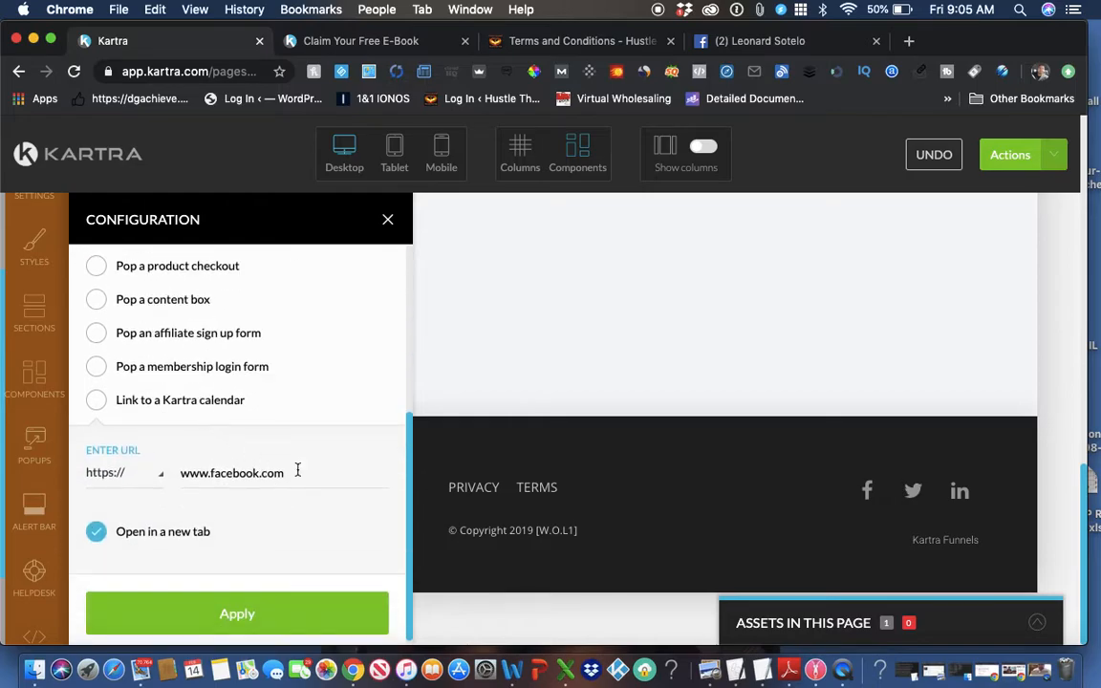
drag(297, 470, 180, 473)
text(www.facebook.com/leonard.sotelo.94?ref=bookmarks)
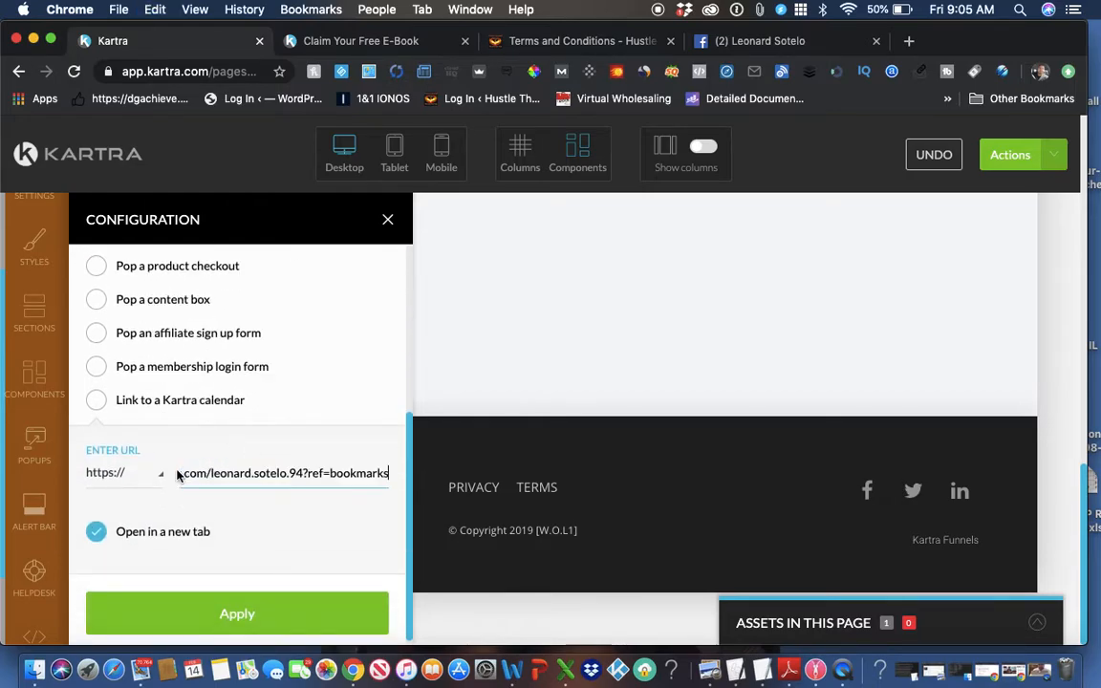
click(251, 612)
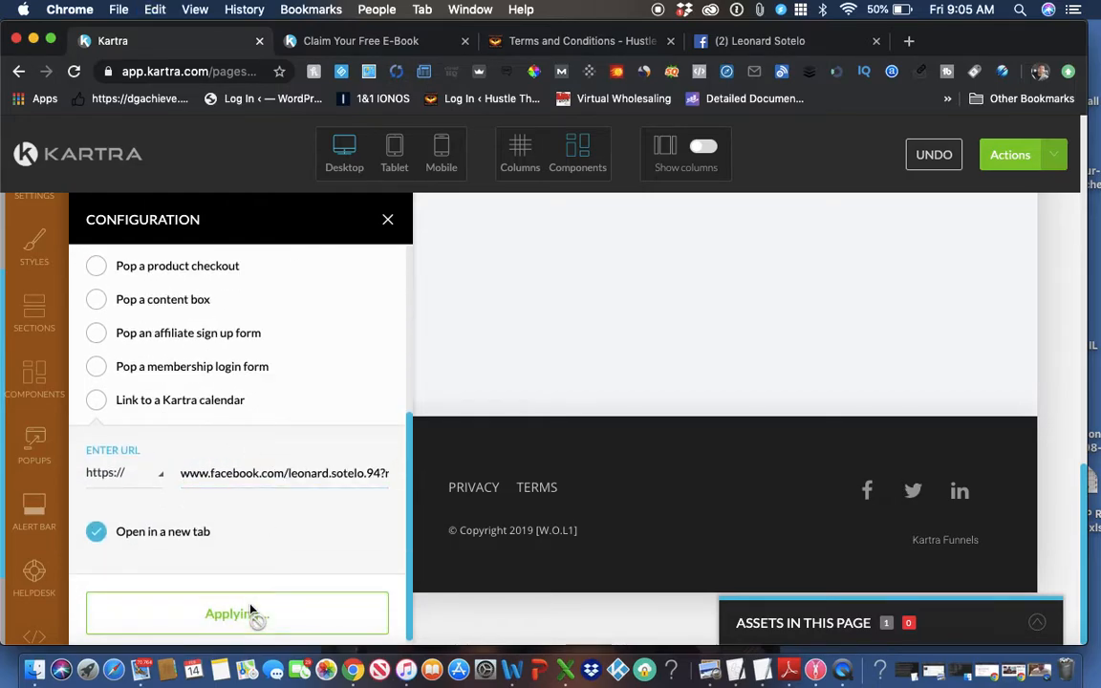
click(388, 222)
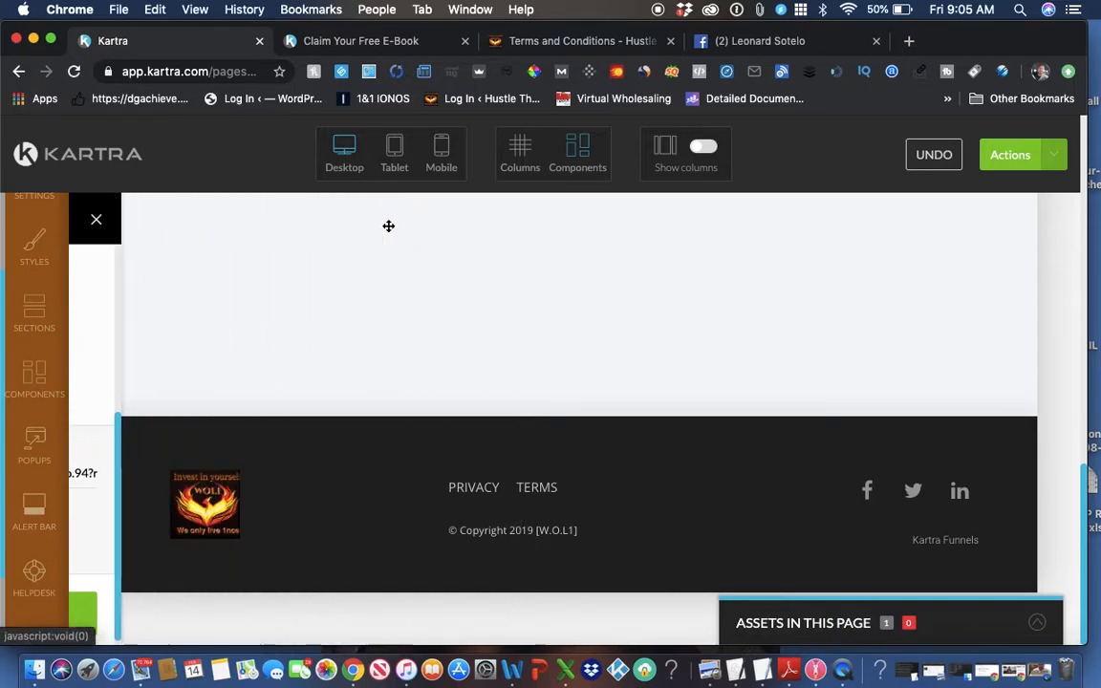
- Load twitter.com in the browser tab that shows the Facebook profile
click(805, 48)
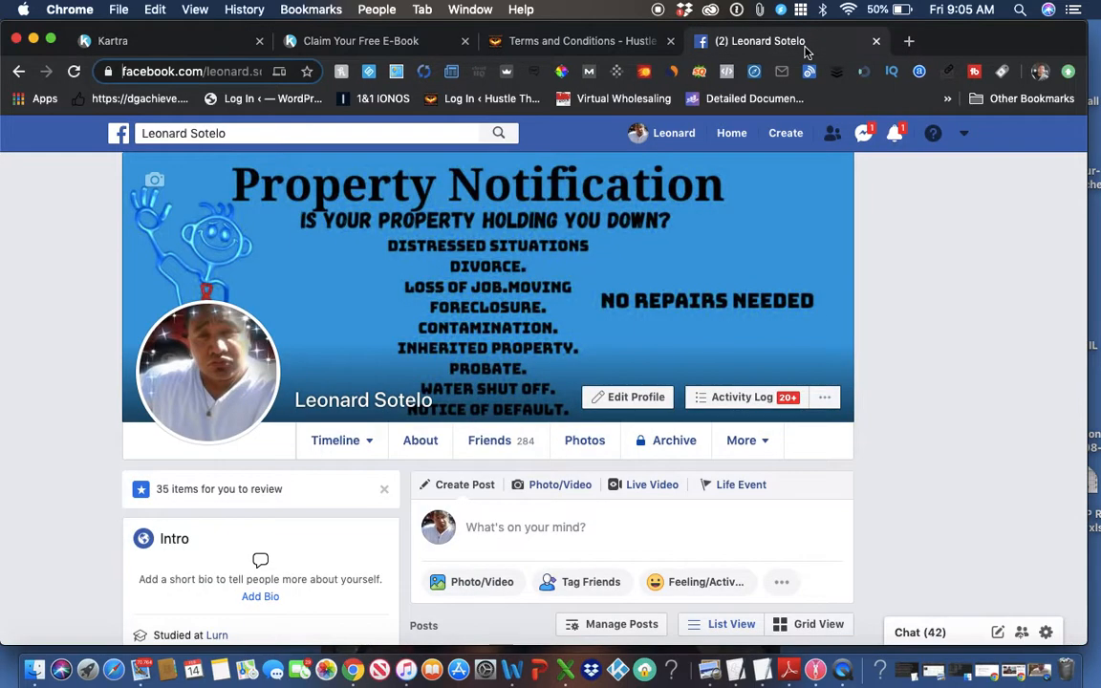
click(243, 75)
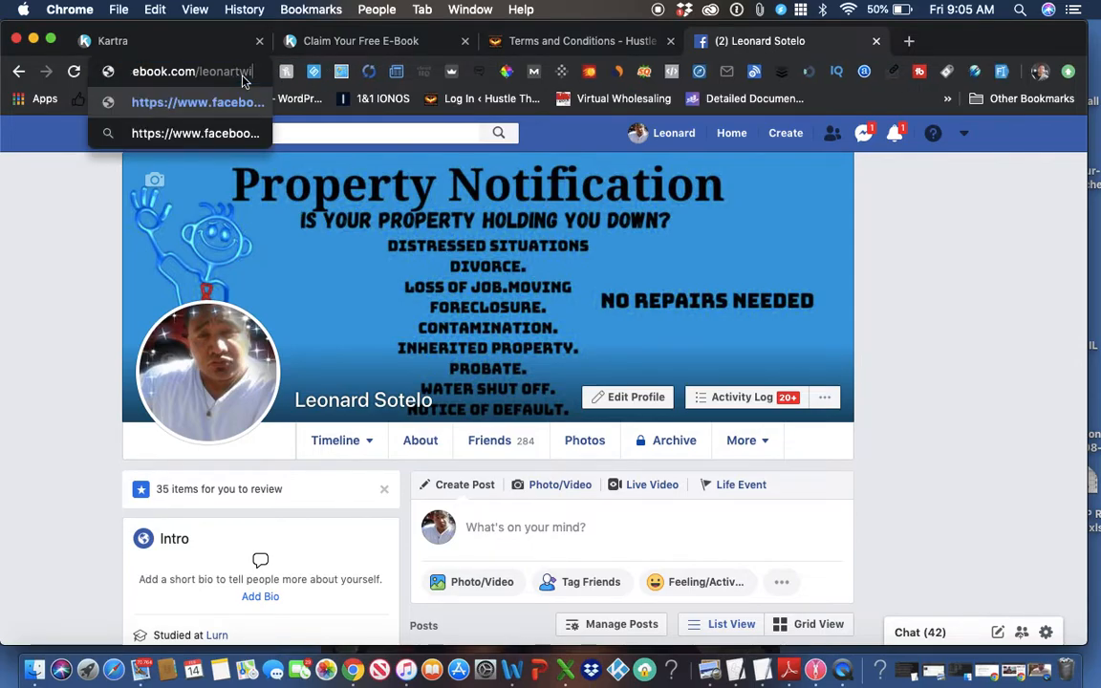
click(117, 174)
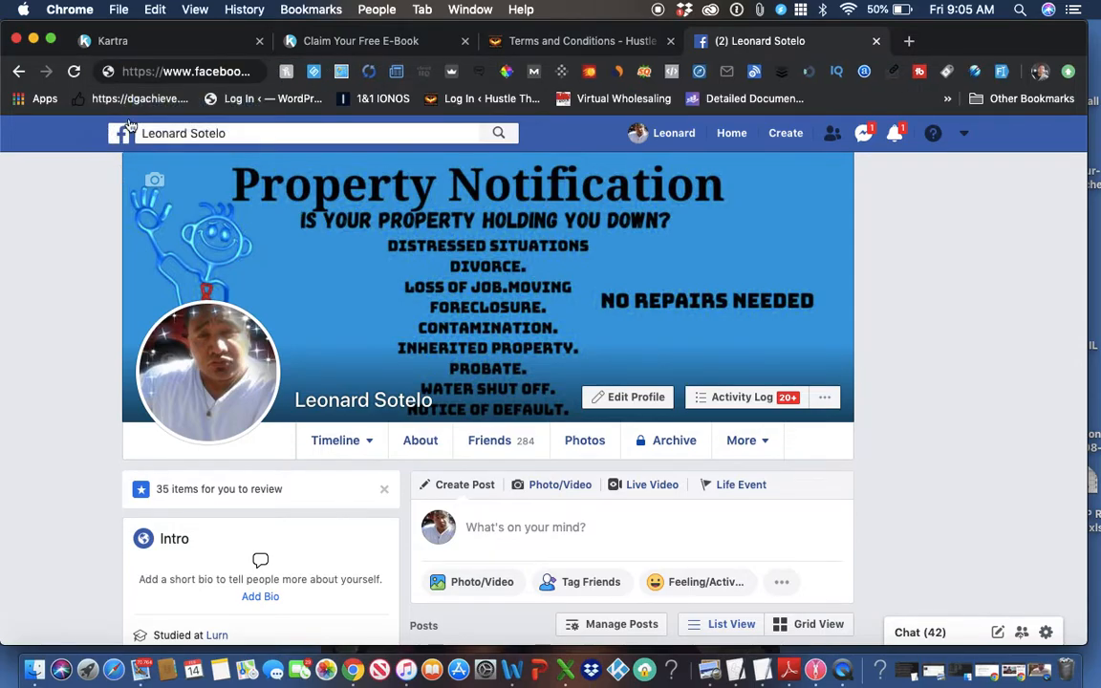
click(168, 73)
key(BackSpace)
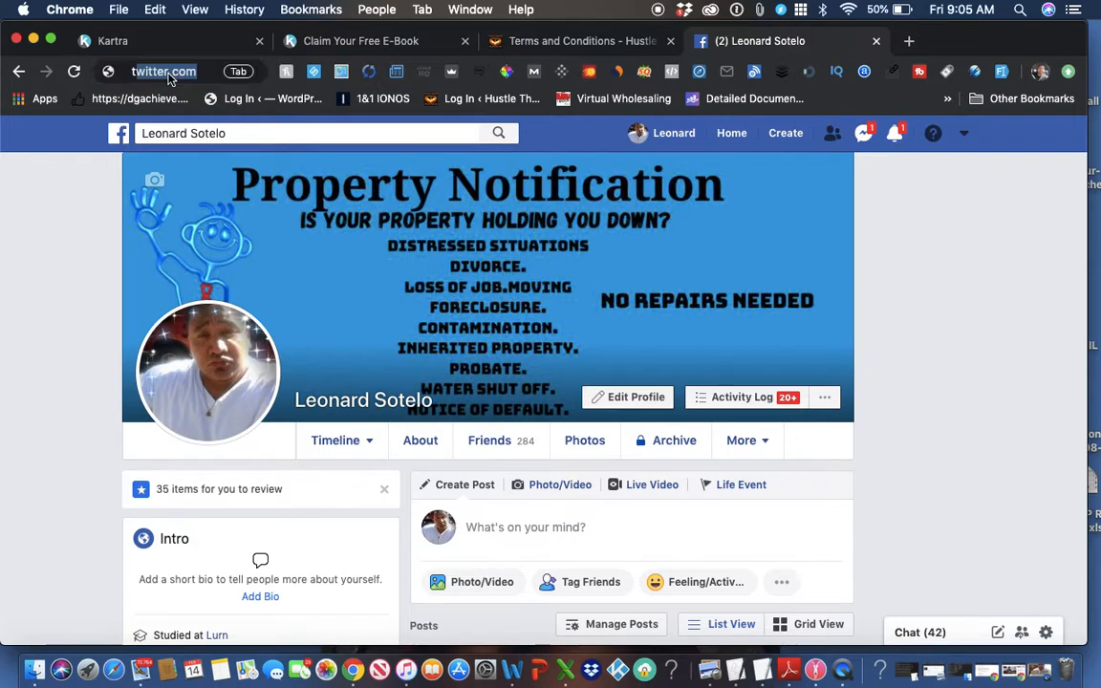
text(tw)
key(Return)
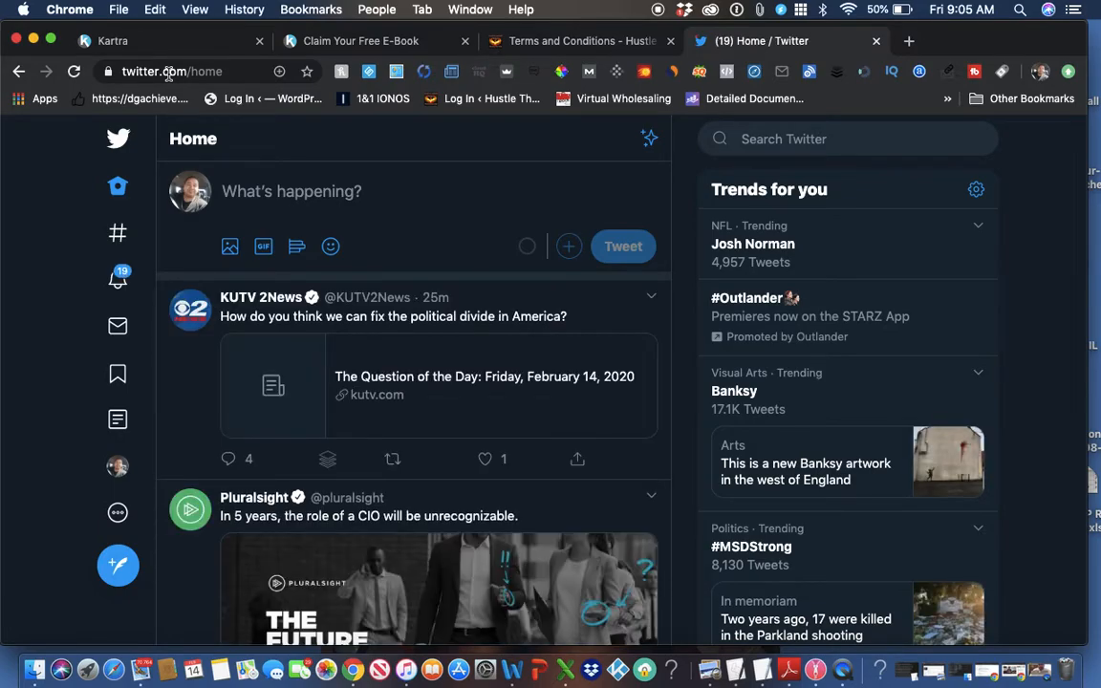
- Open the account owner's Twitter profile, copy its web address and return to the Kartra page editor
click(114, 470)
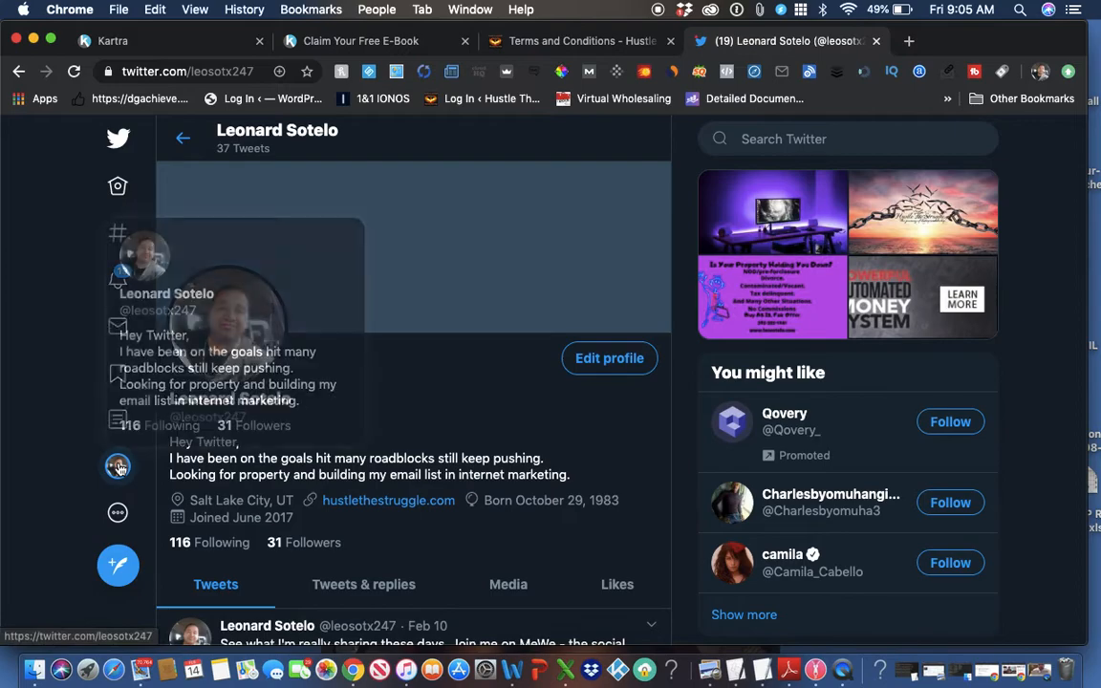
click(207, 71)
key(super+c)
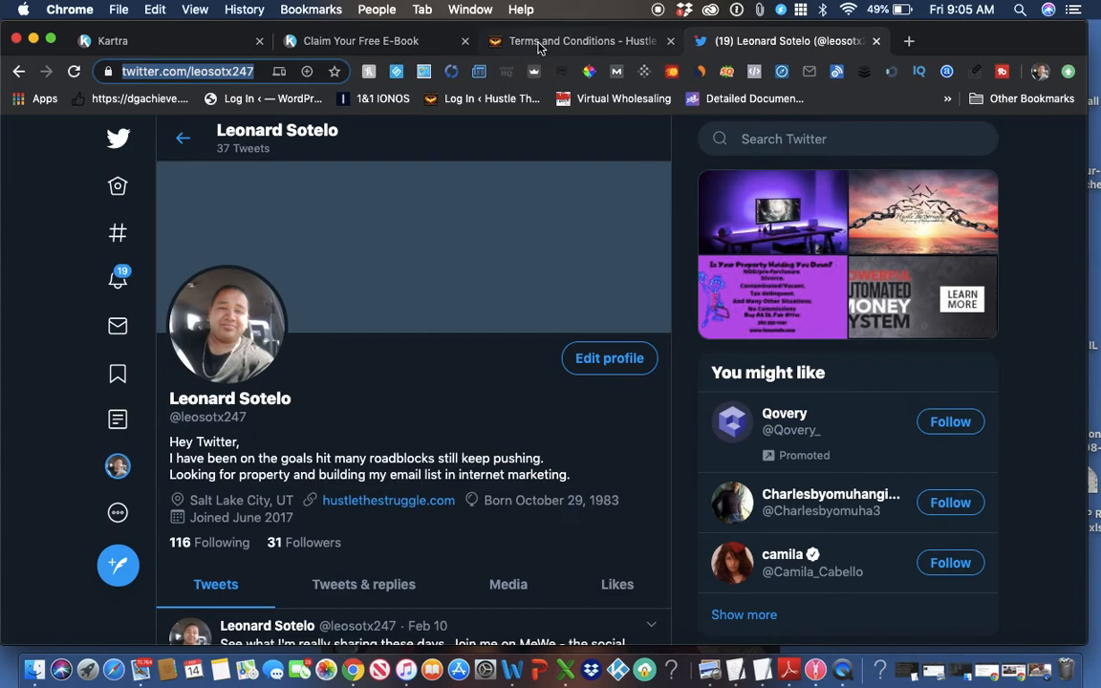
click(153, 41)
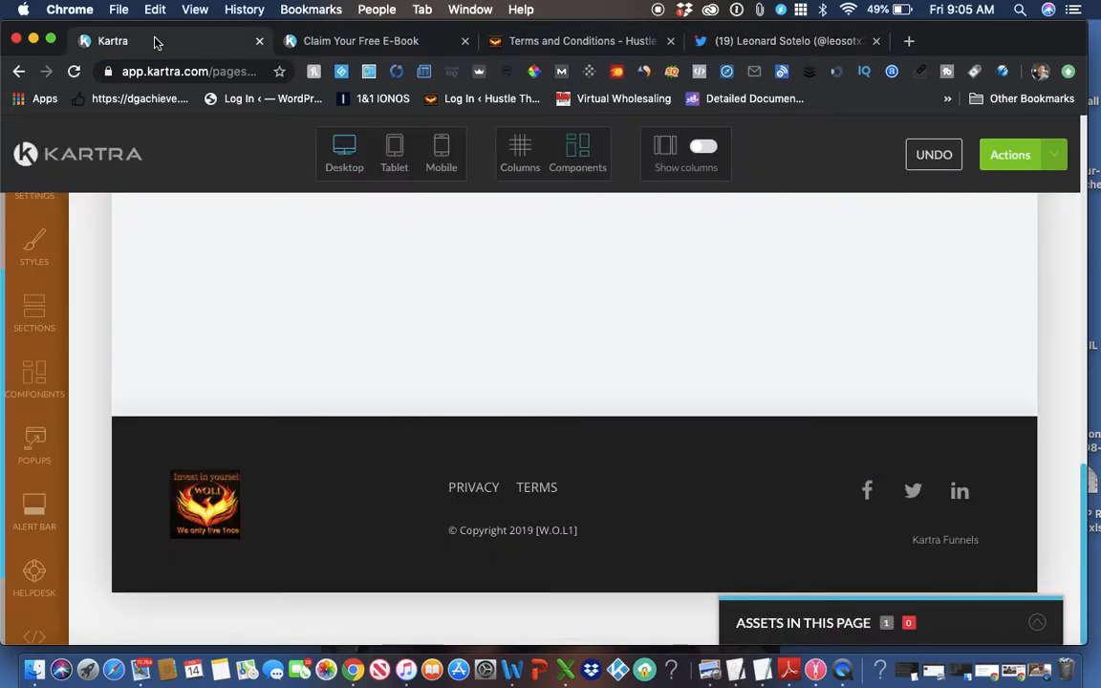
- Replace the footer Twitter icon's external URL with the copied Twitter profile address and apply it
mouse_move(912, 487)
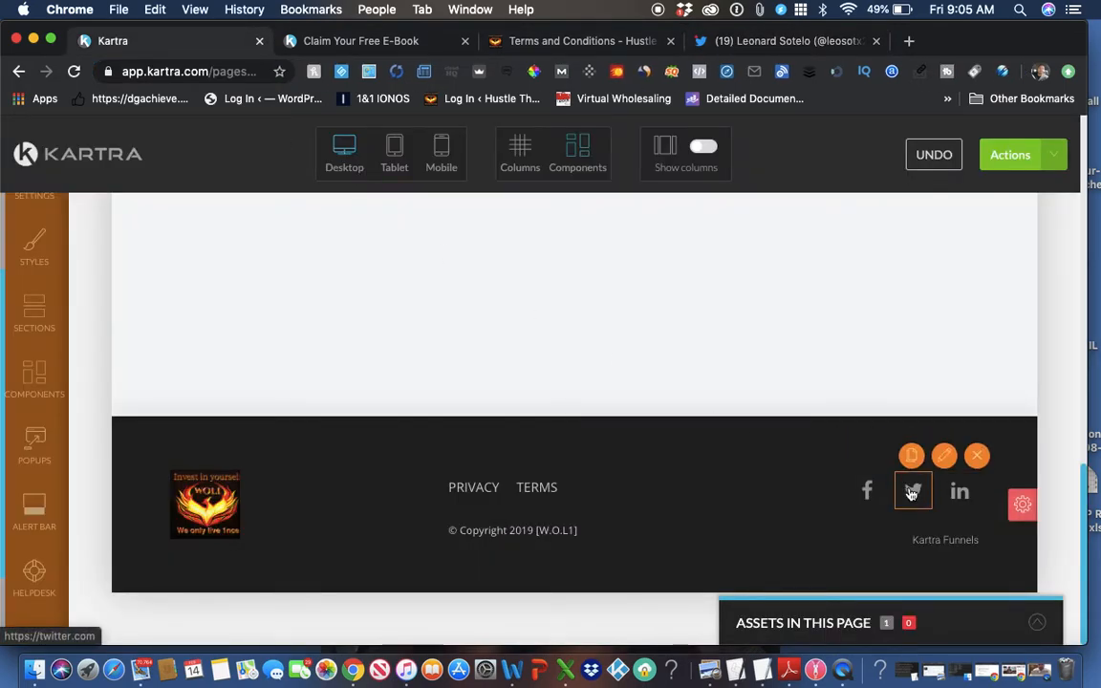
click(941, 459)
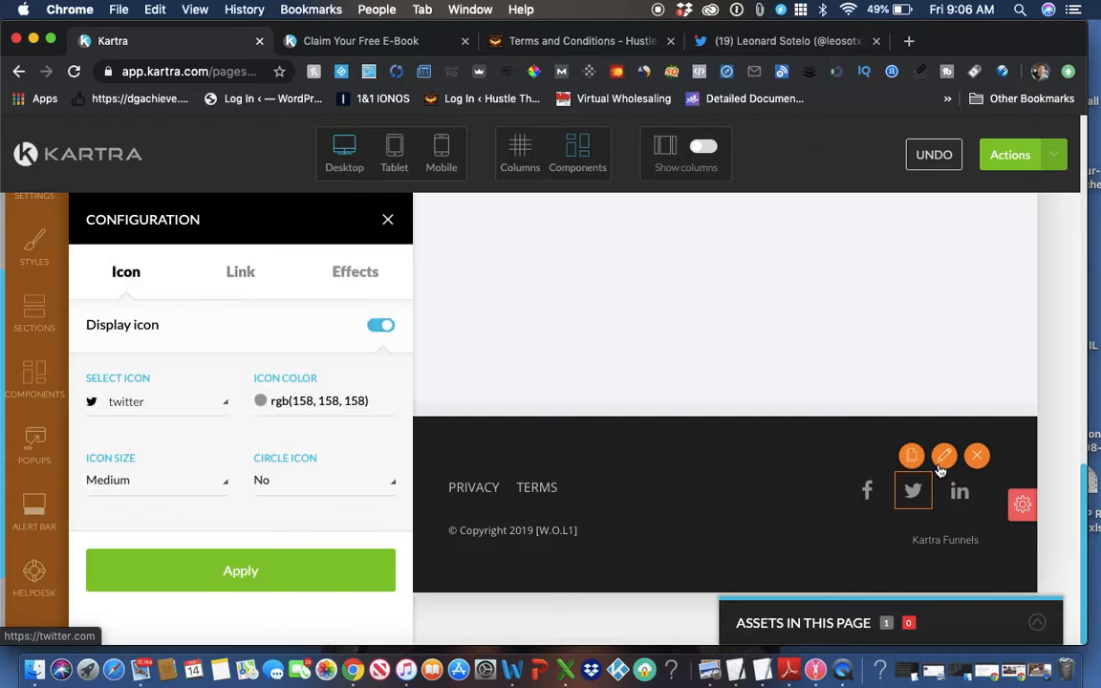
click(240, 272)
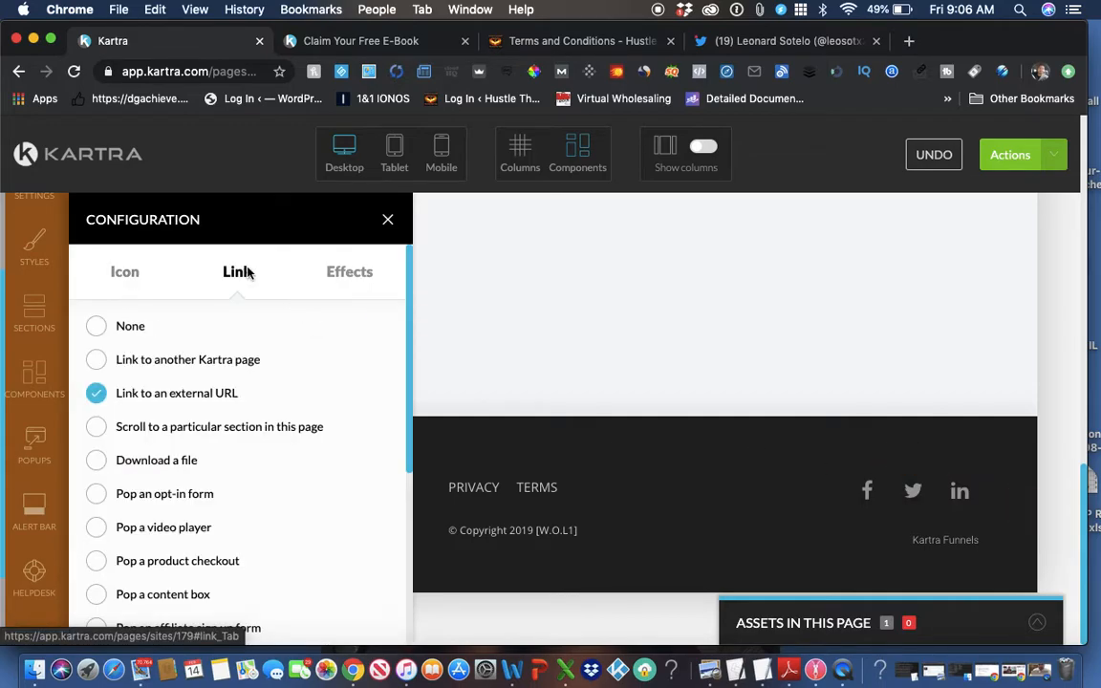
scroll(303, 502, down, 3)
drag(246, 552, 179, 550)
key(BackSpace)
key(super+v)
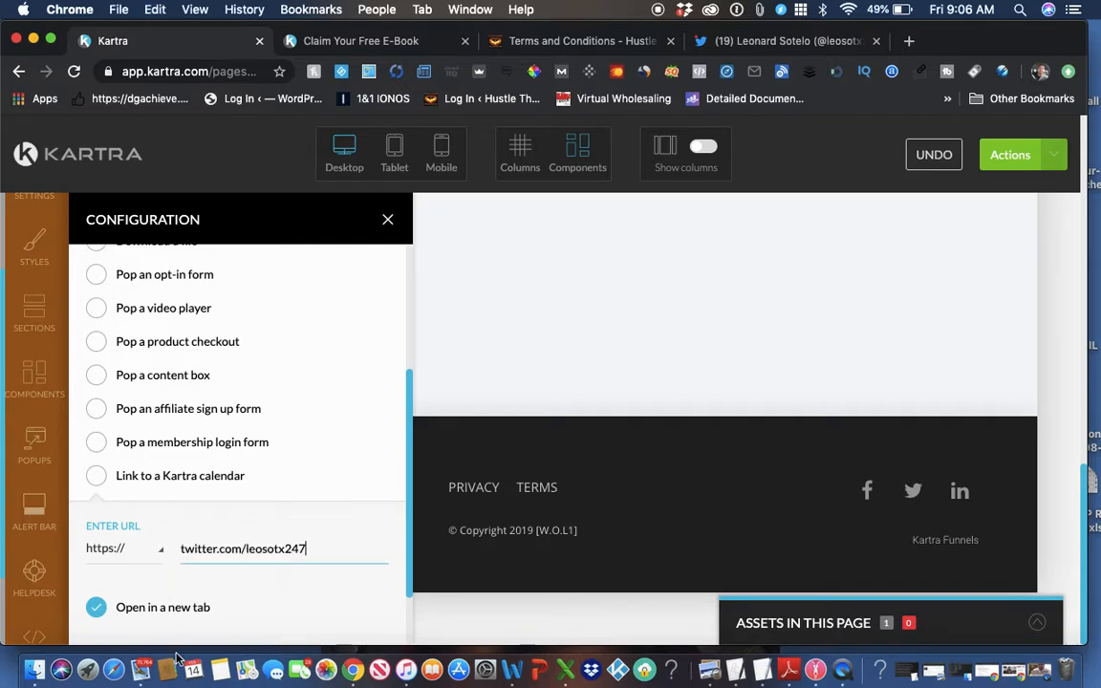
scroll(203, 586, down, 2)
click(227, 597)
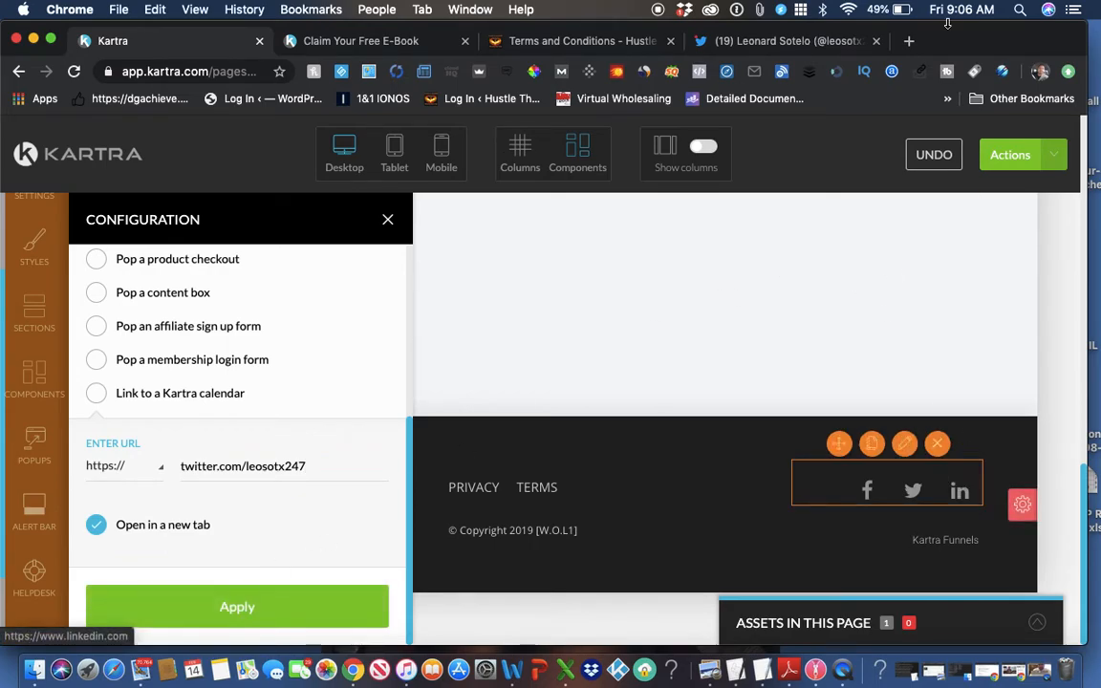
- Load linkedin.com in the Twitter tab, copy the account owner's profile web address and return to the Kartra page editor
click(722, 39)
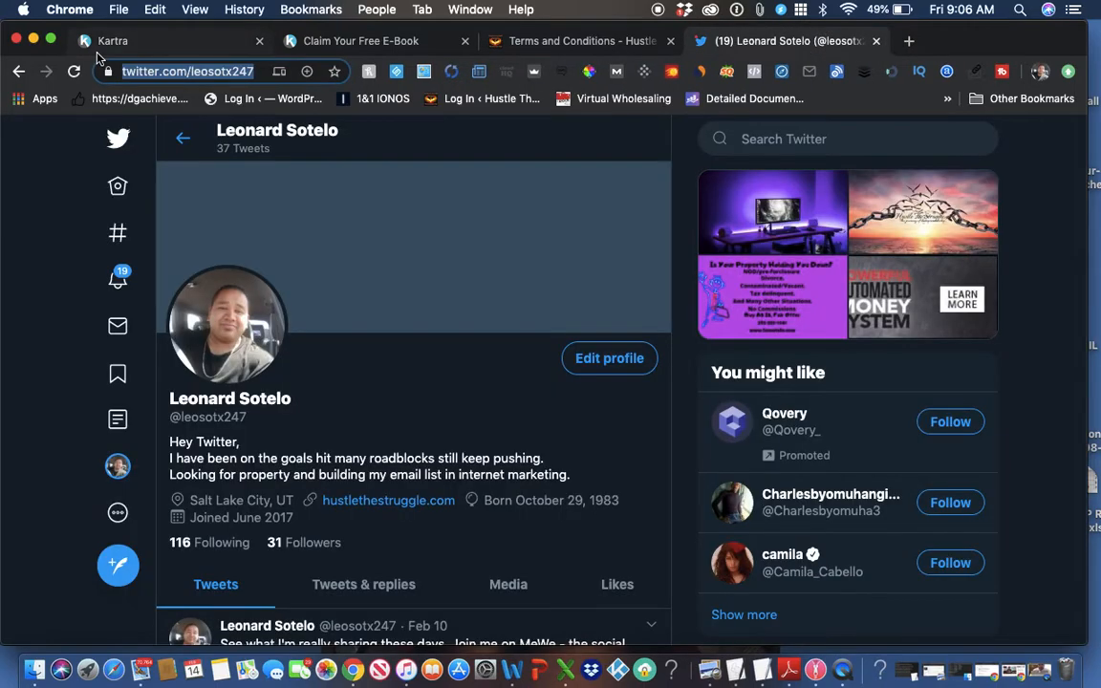
text(lin)
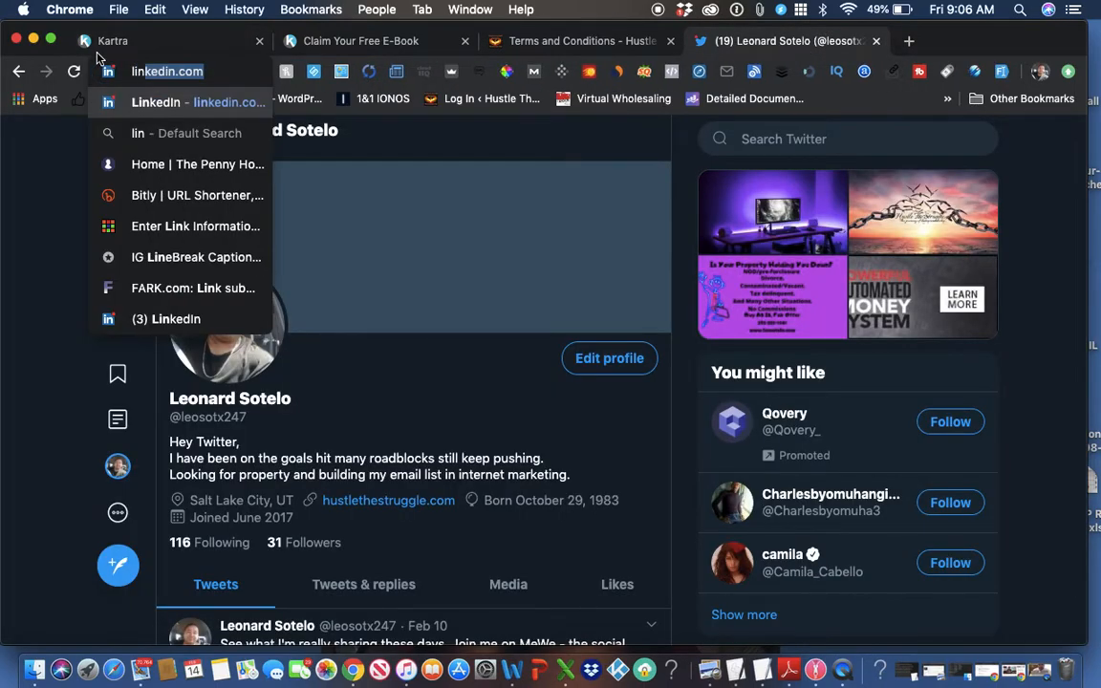
key(Return)
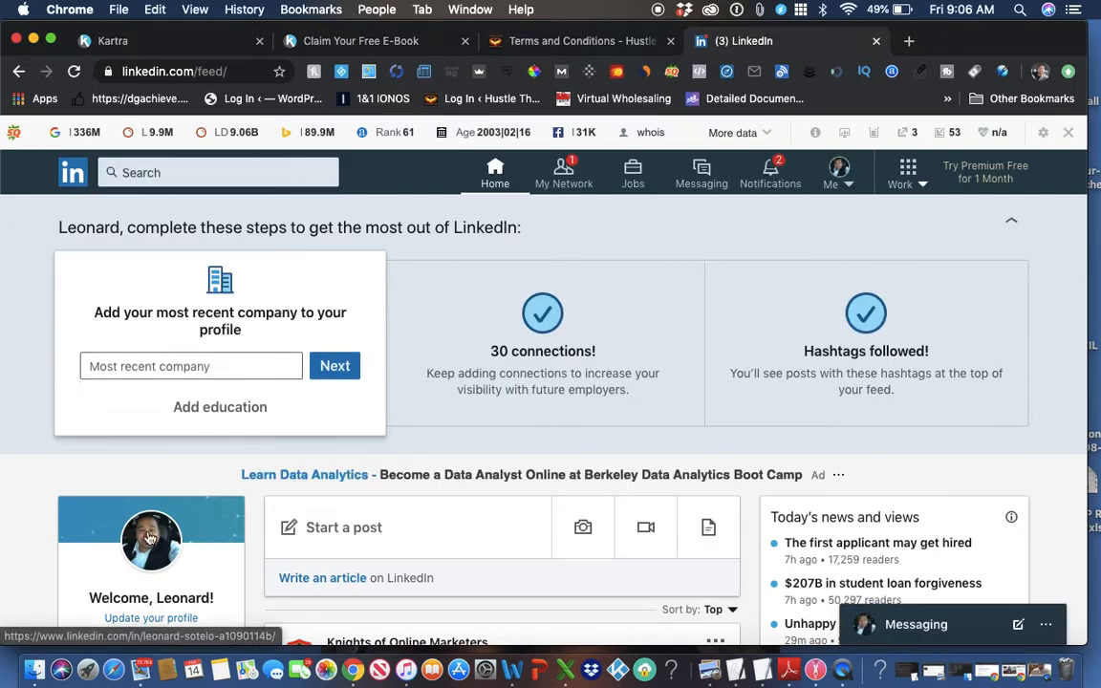
click(206, 75)
key(super+c)
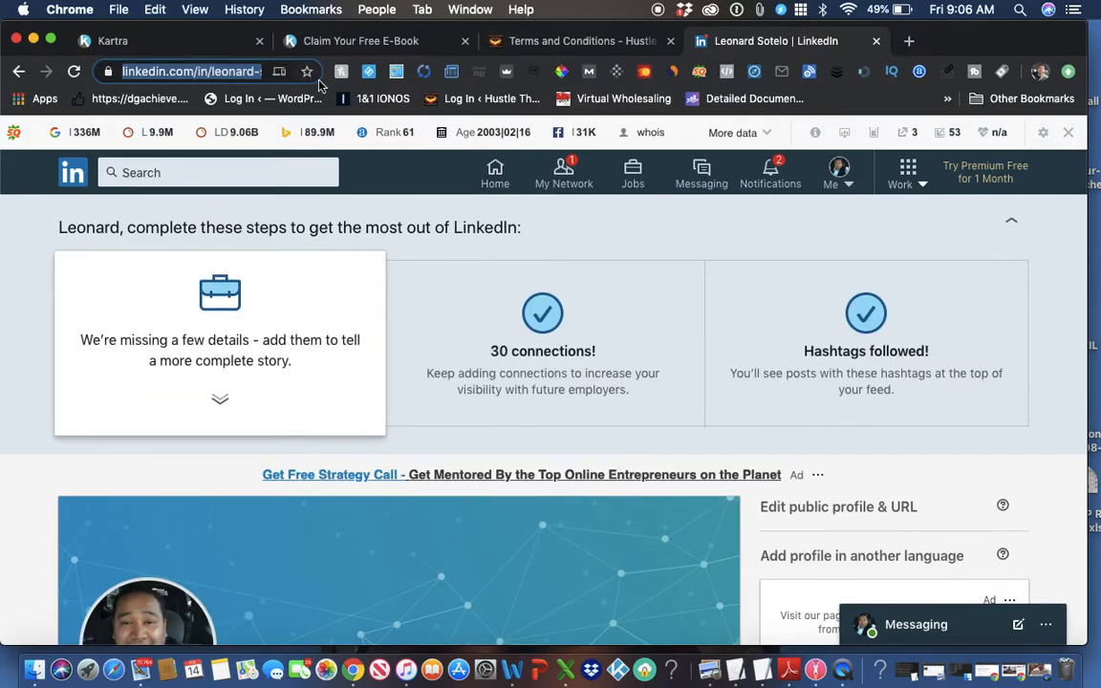
click(198, 44)
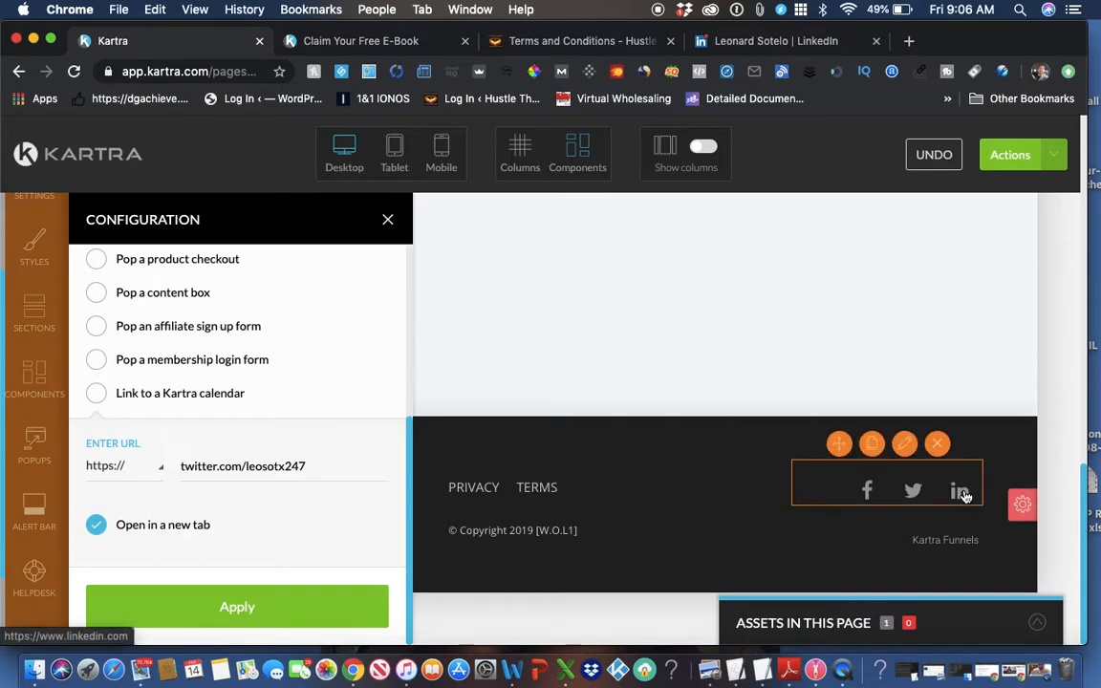
- Replace the footer LinkedIn icon's URL with the copied profile address, set it to open in a new tab and apply it
click(388, 223)
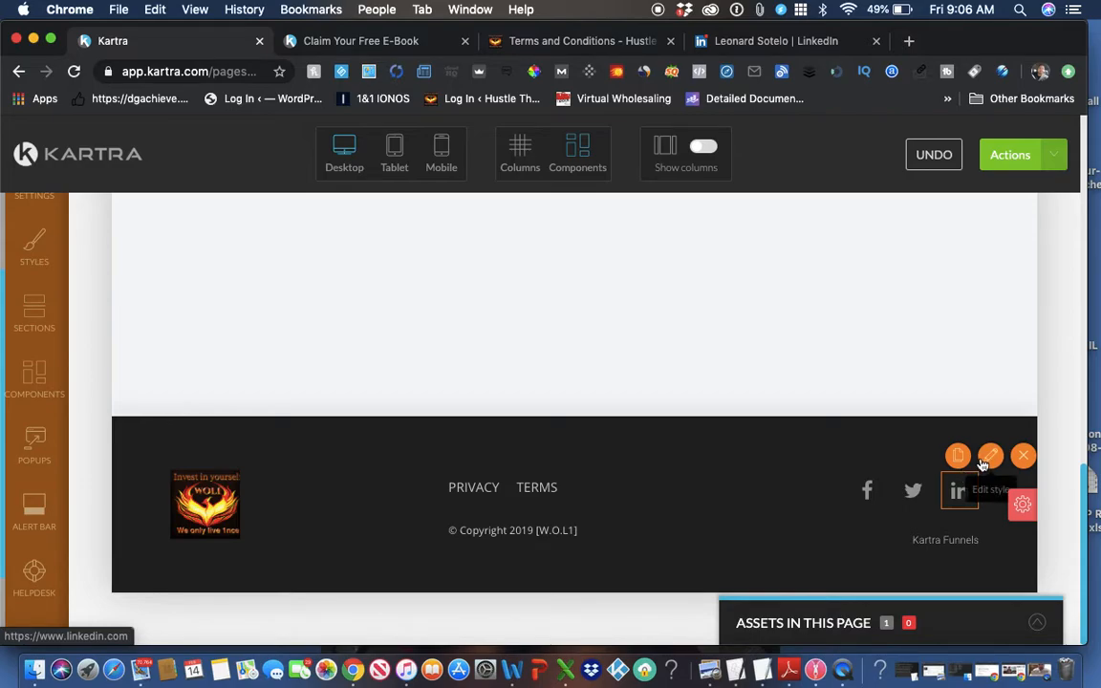
click(988, 457)
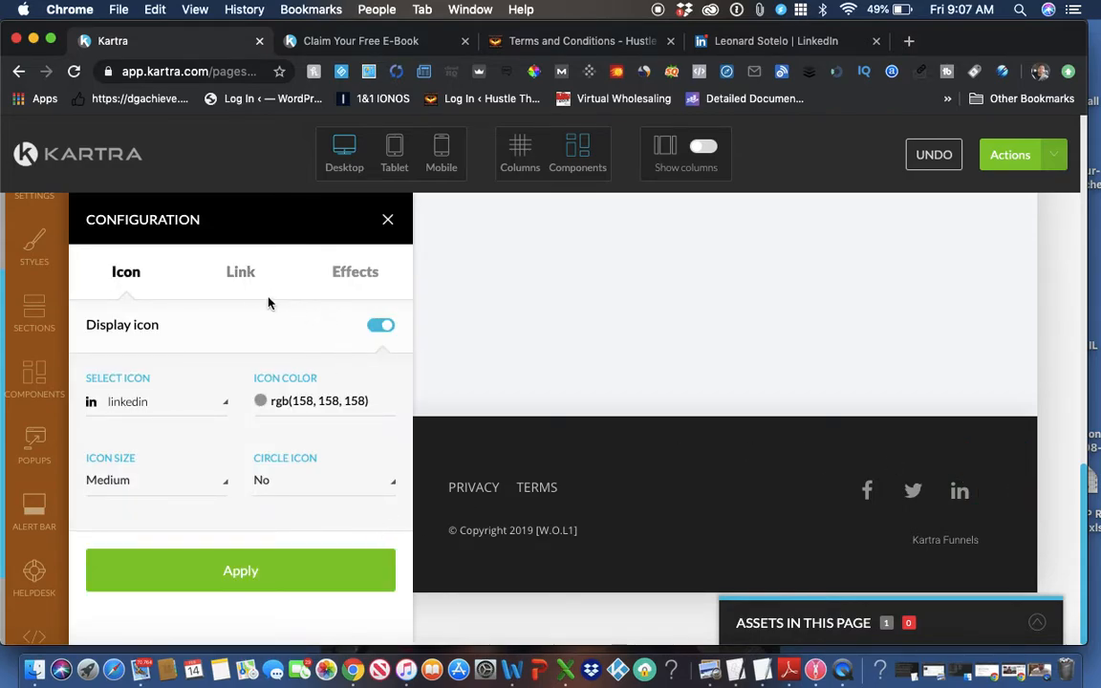
click(242, 277)
scroll(278, 461, down, 5)
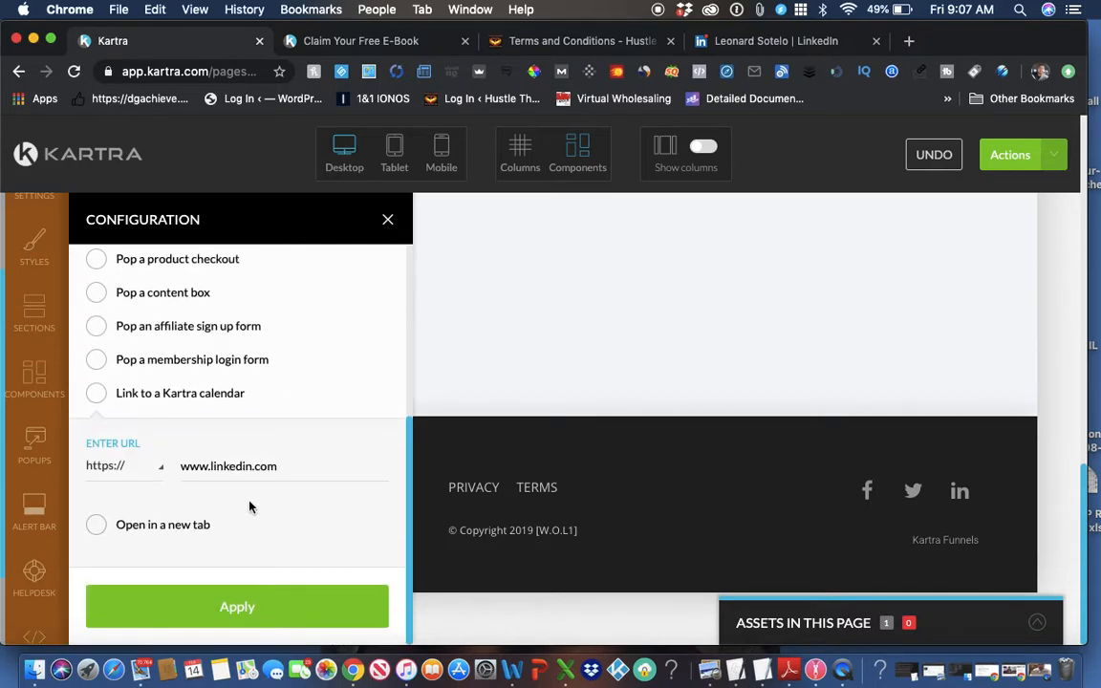
drag(280, 466, 177, 464)
key(BackSpace)
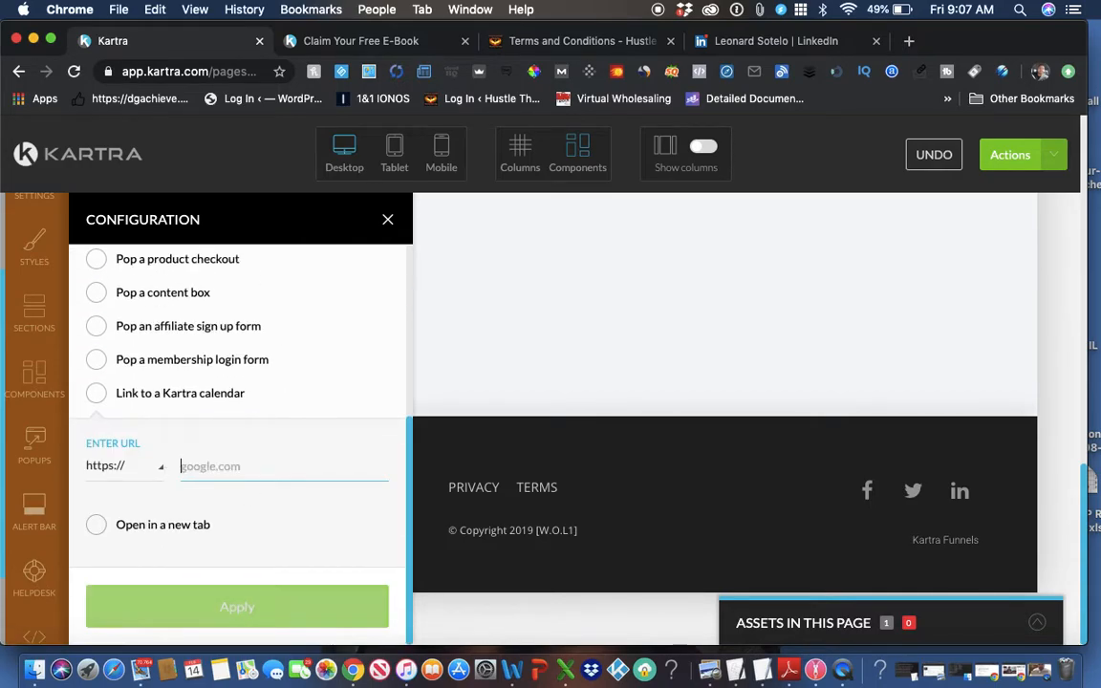
key(super+v)
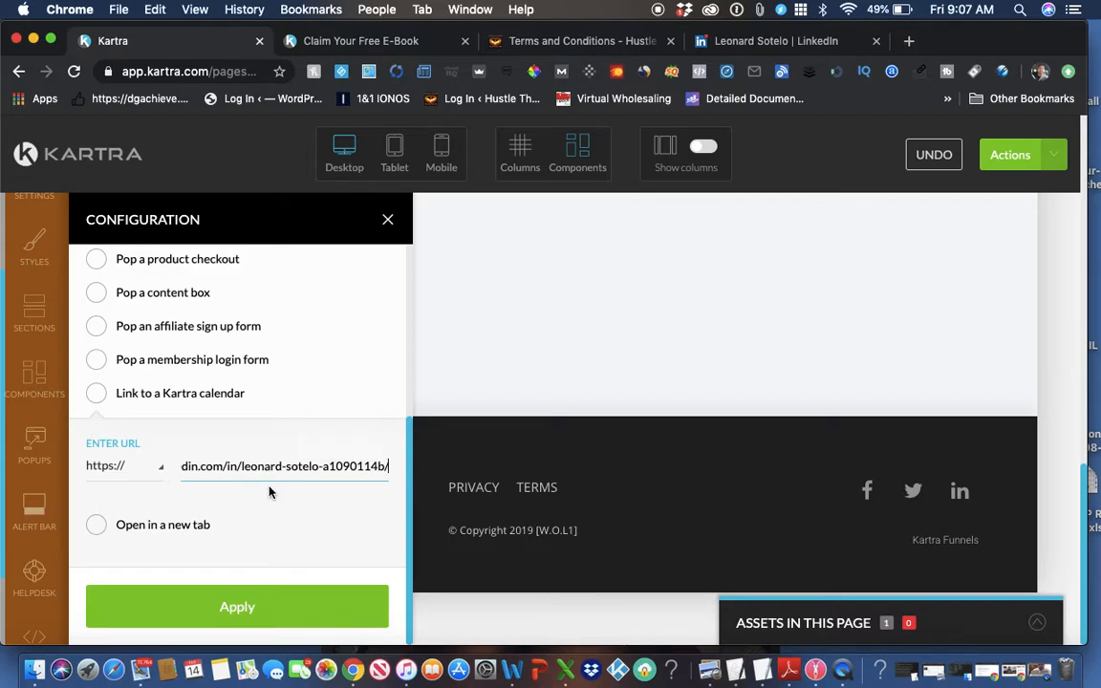
click(118, 527)
click(226, 608)
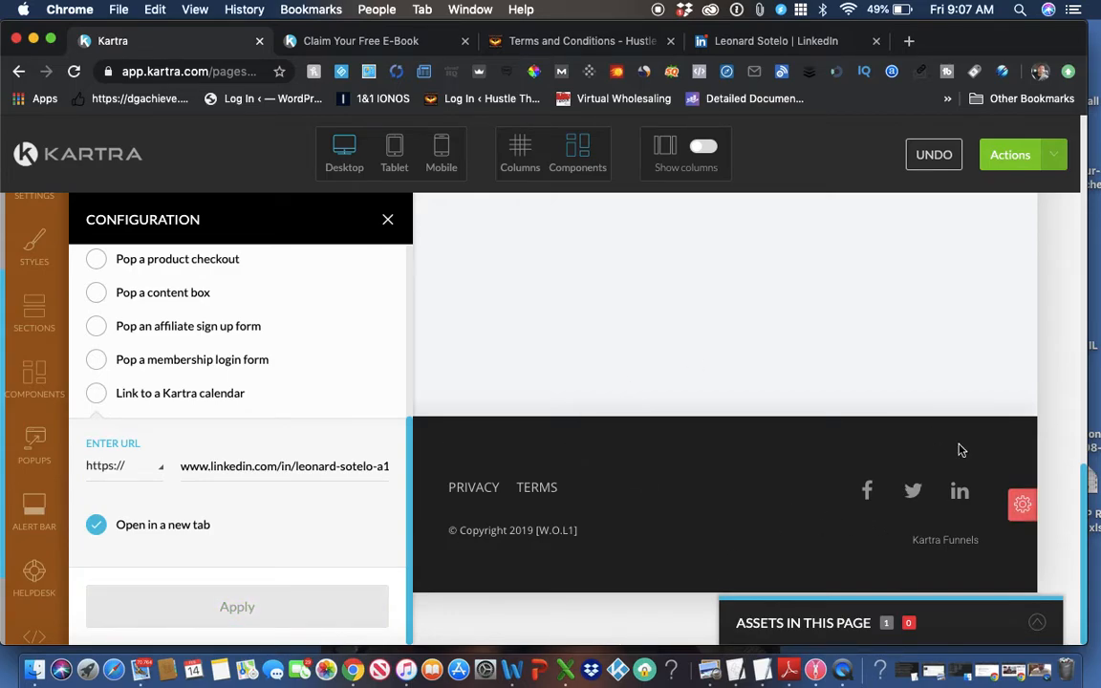
click(258, 602)
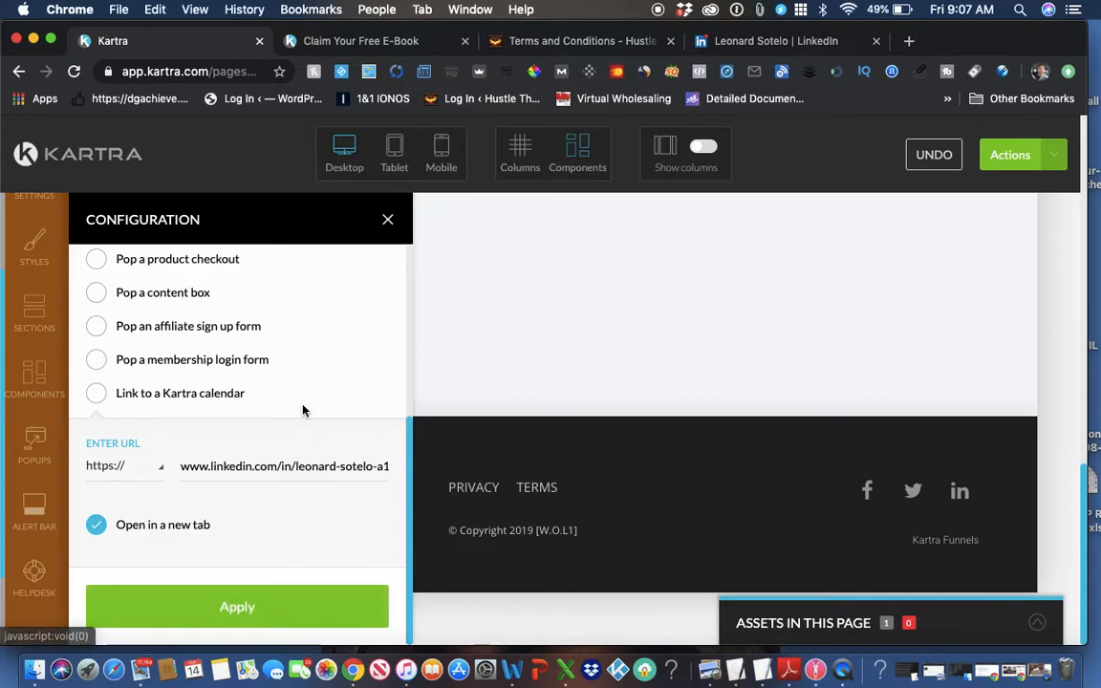
click(387, 220)
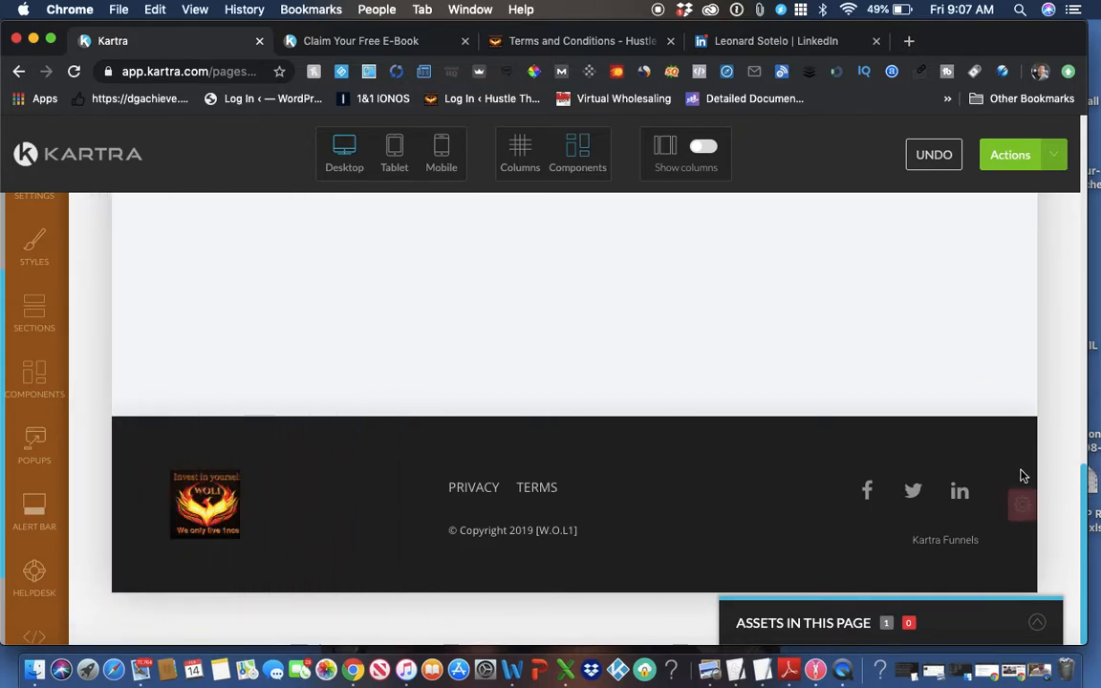
- Set the footer section's background color to rgb(4, 0, 0) and apply it
mouse_move(1021, 505)
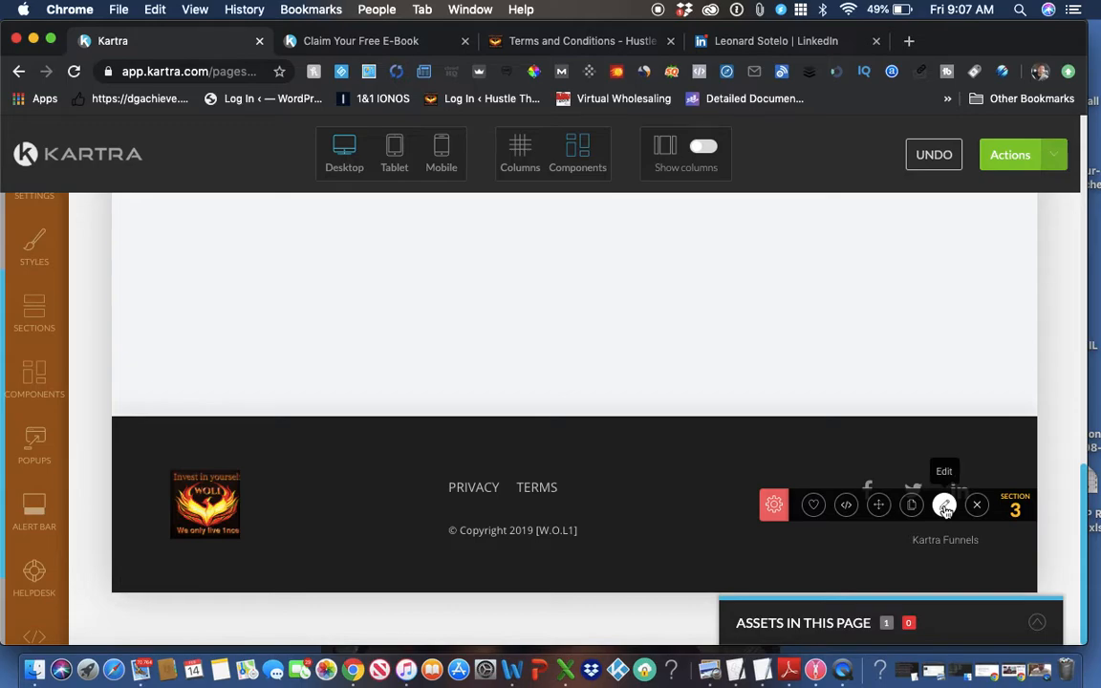
click(944, 507)
click(92, 428)
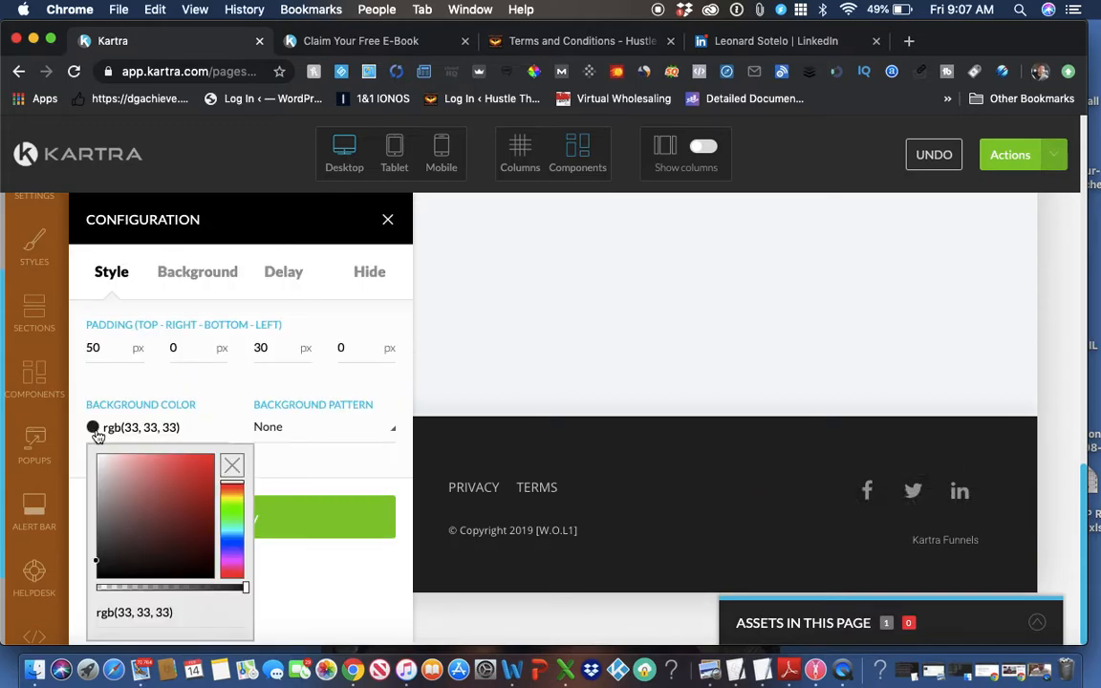
click(201, 577)
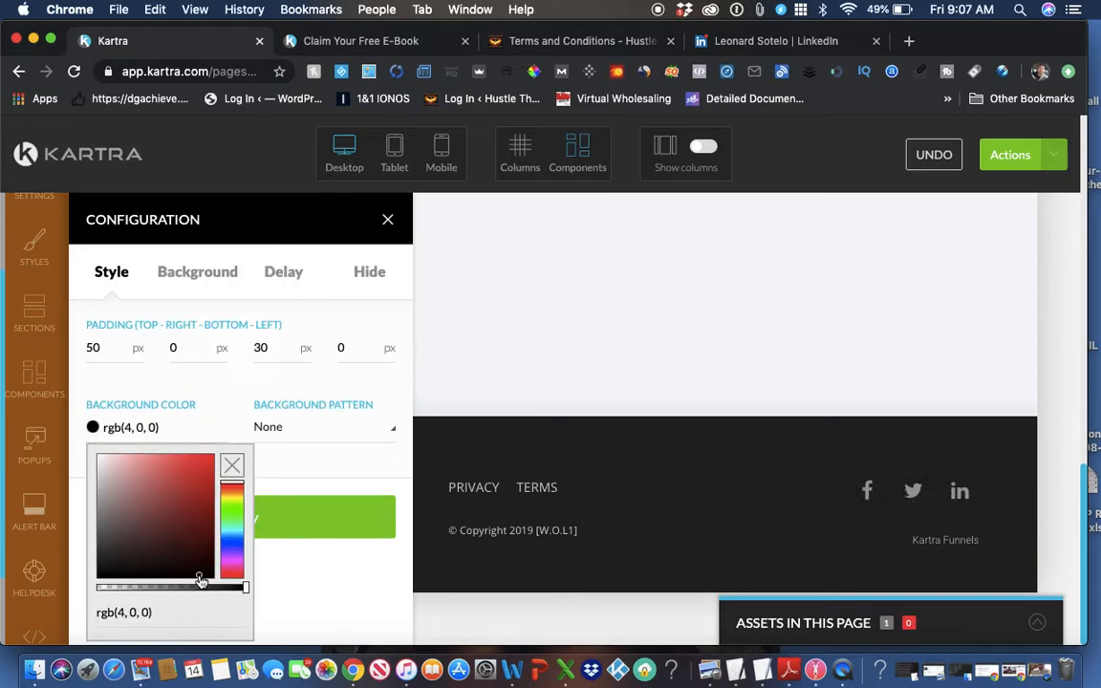
click(277, 536)
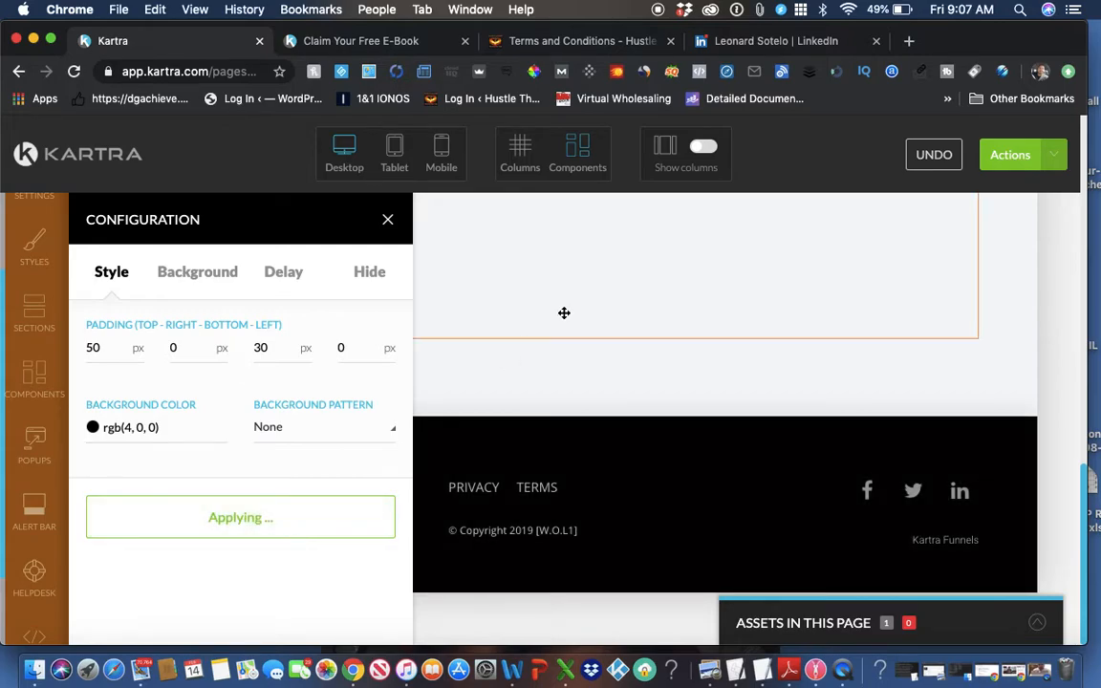
click(388, 220)
- Review the thank-you page from banner to footer and save its progress
scroll(523, 354, up, 5)
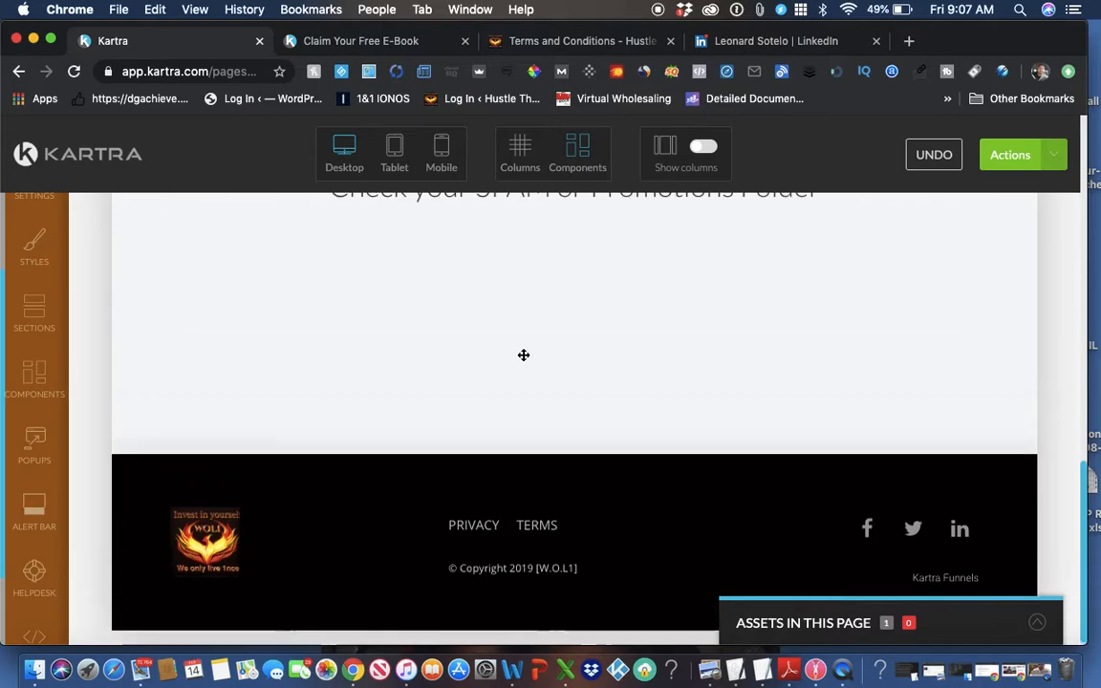
scroll(523, 354, up, 10)
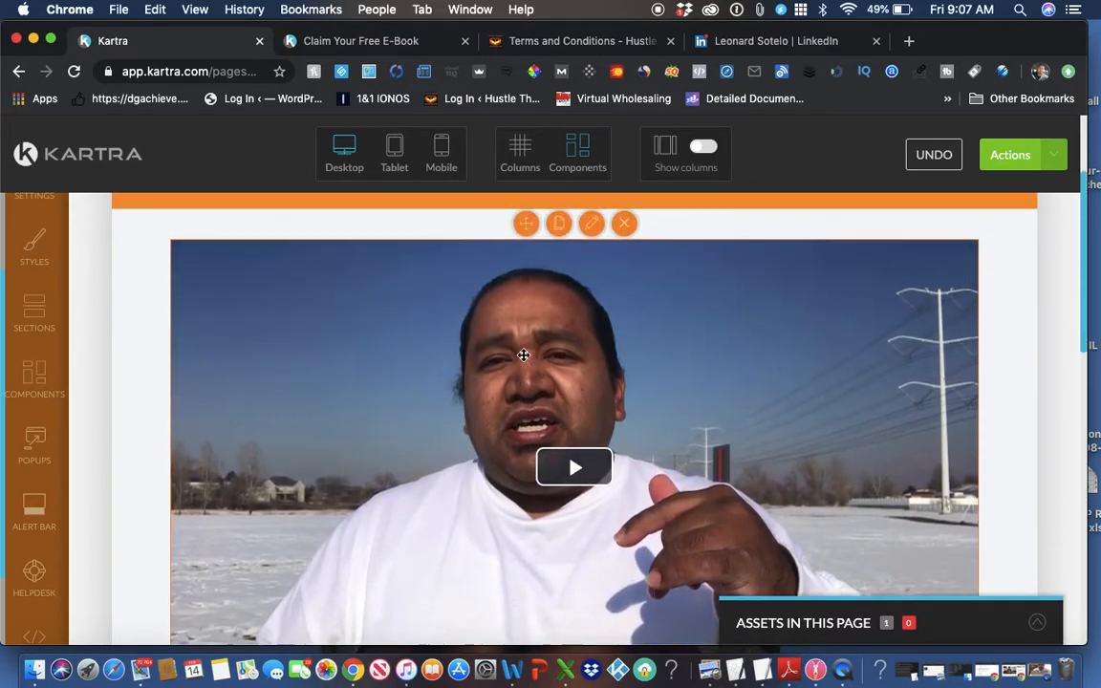
scroll(524, 355, down, 15)
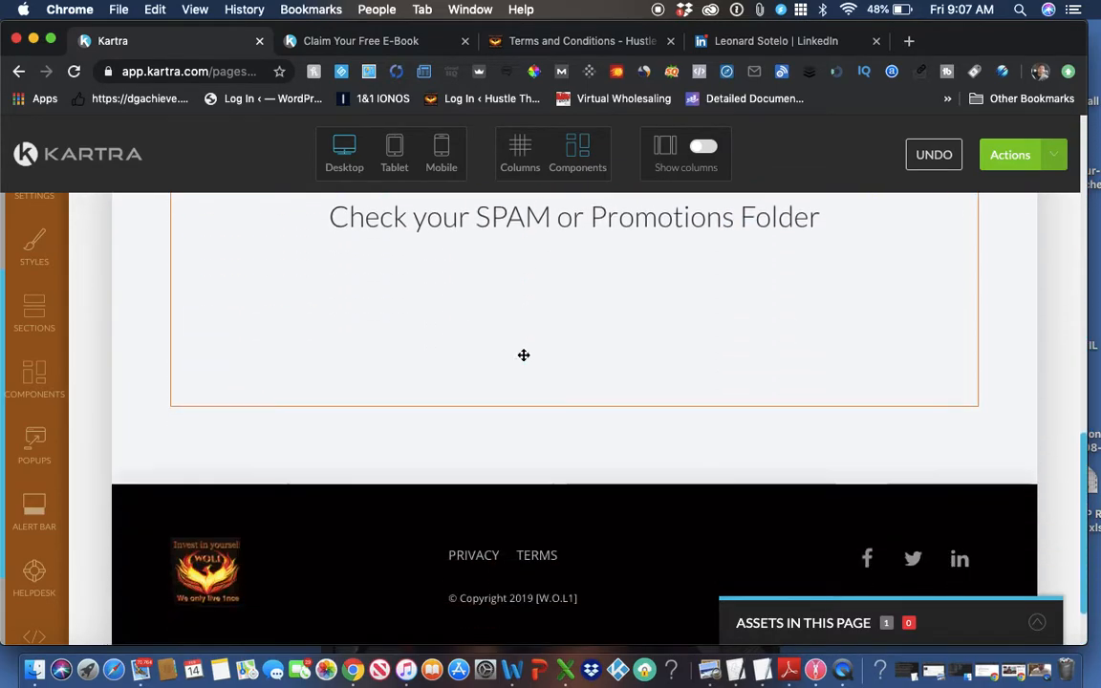
scroll(524, 355, up, 15)
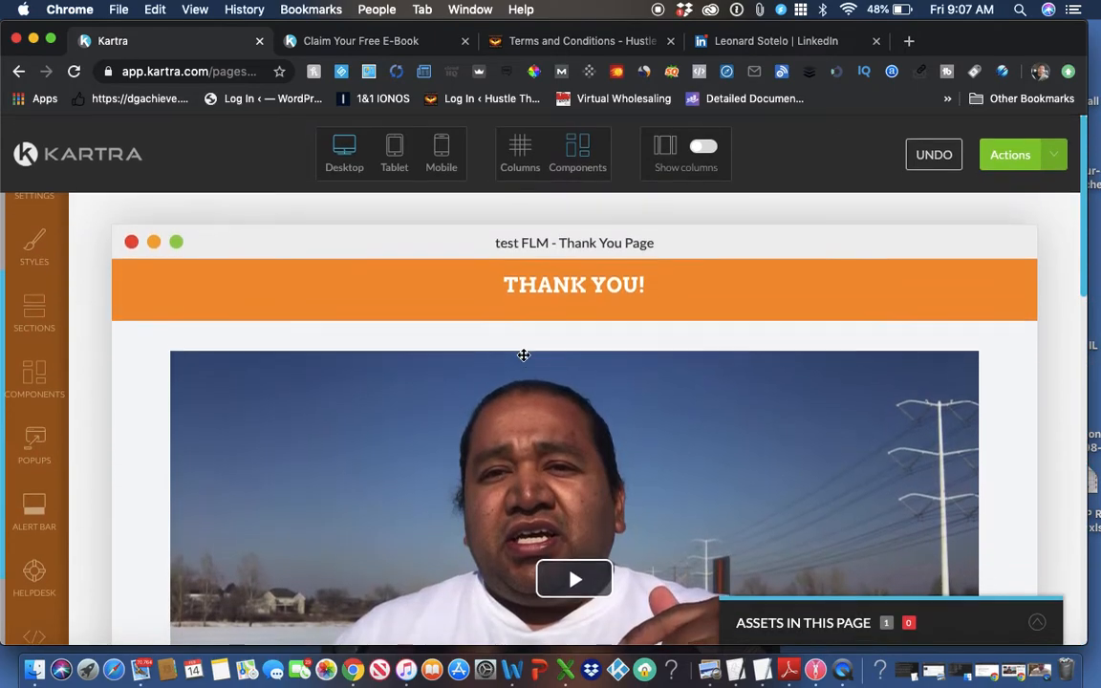
scroll(524, 355, down, 3)
scroll(524, 355, down, 5)
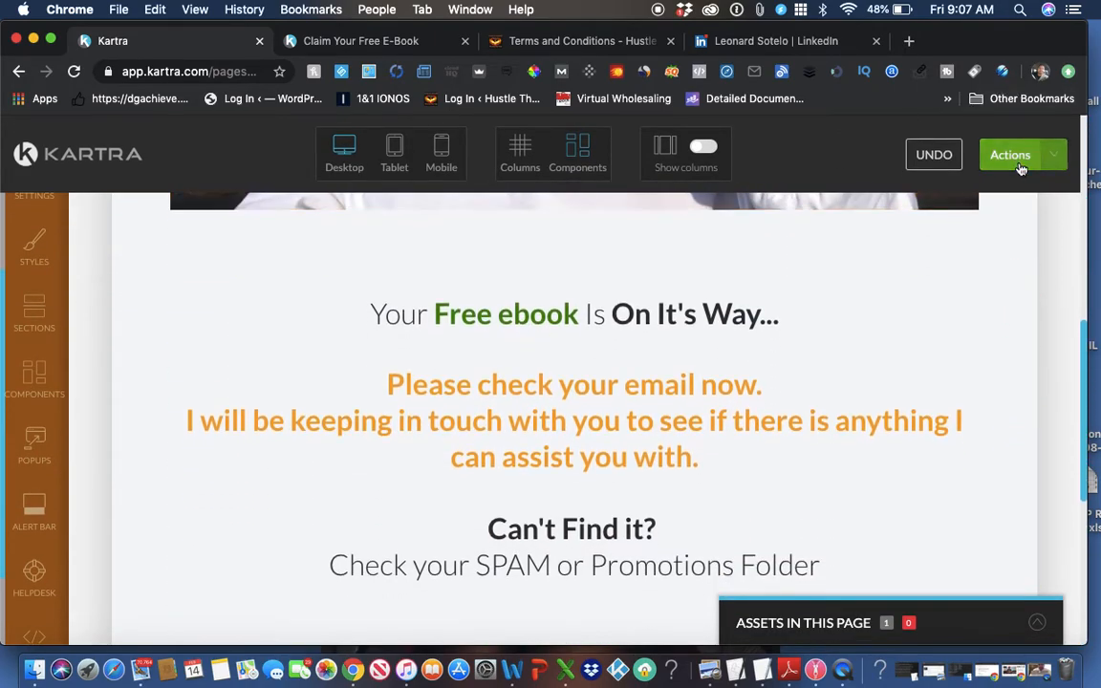
click(1019, 166)
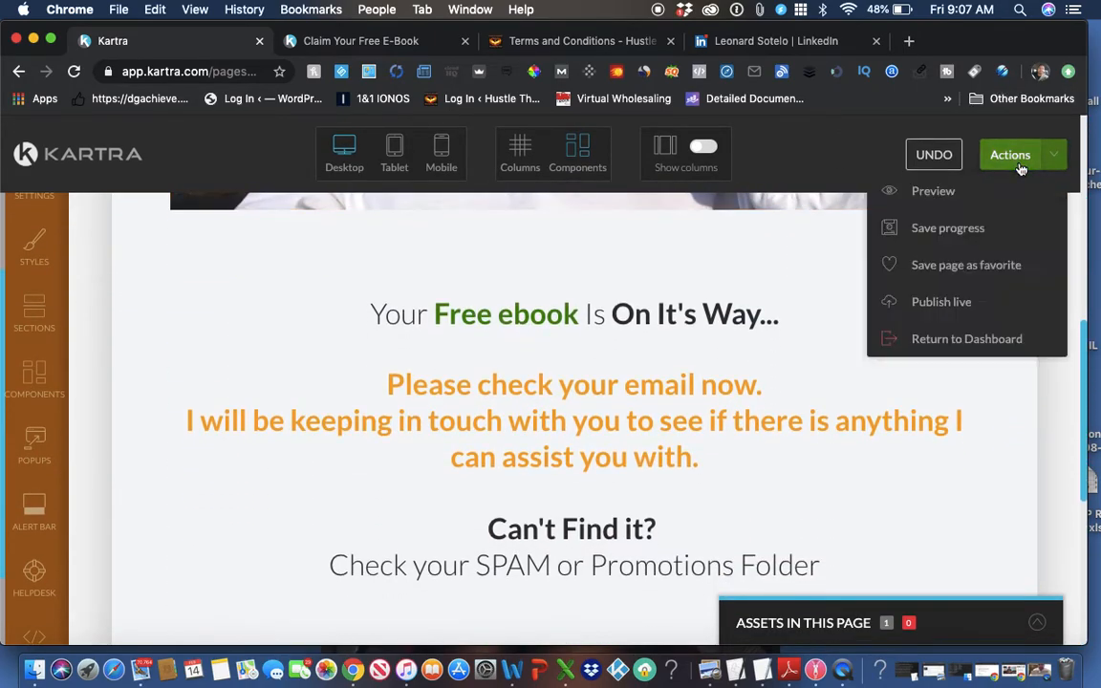
click(927, 227)
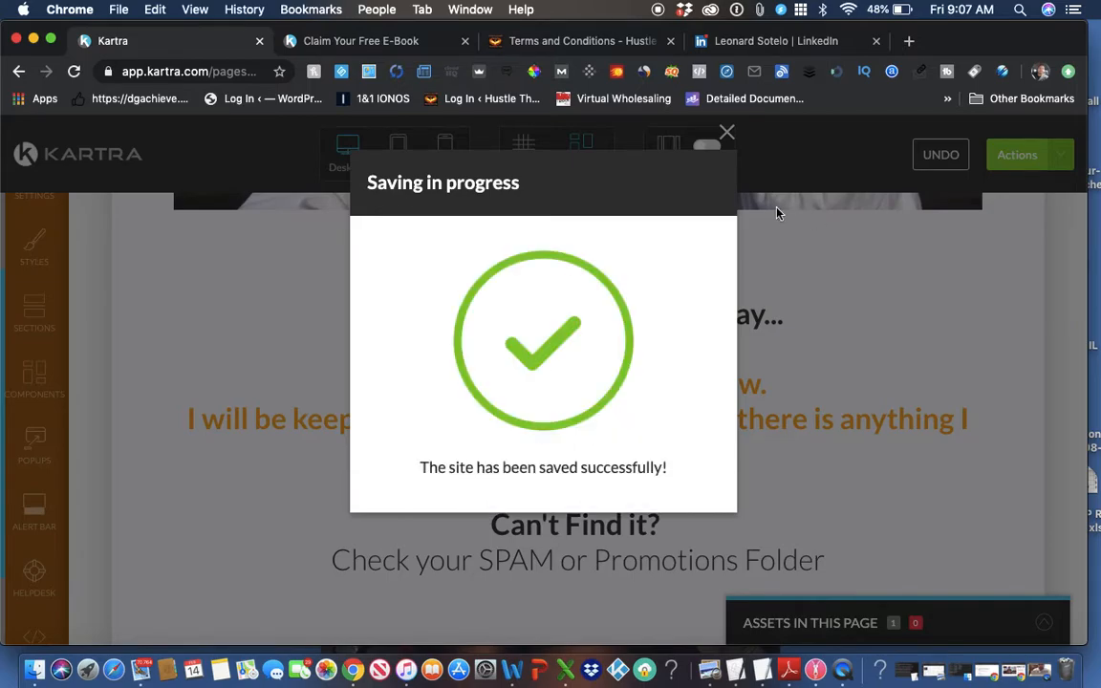
click(726, 135)
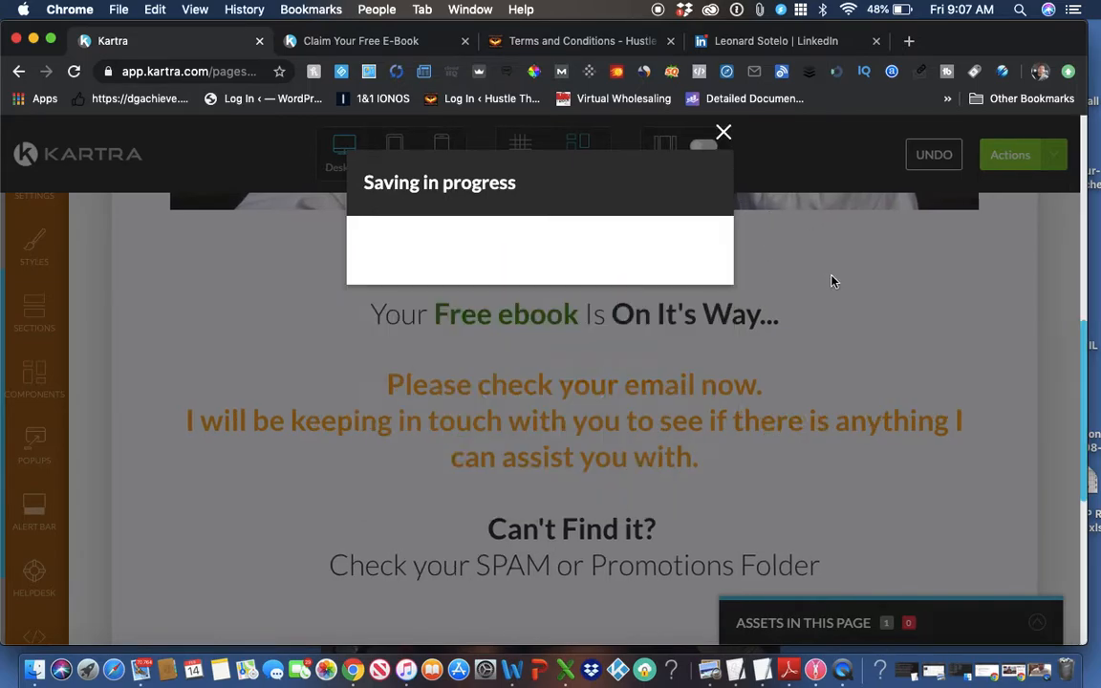
- Close the LinkedIn profile and Terms and Conditions browser tabs
scroll(803, 554, down, 1)
scroll(755, 554, down, 2)
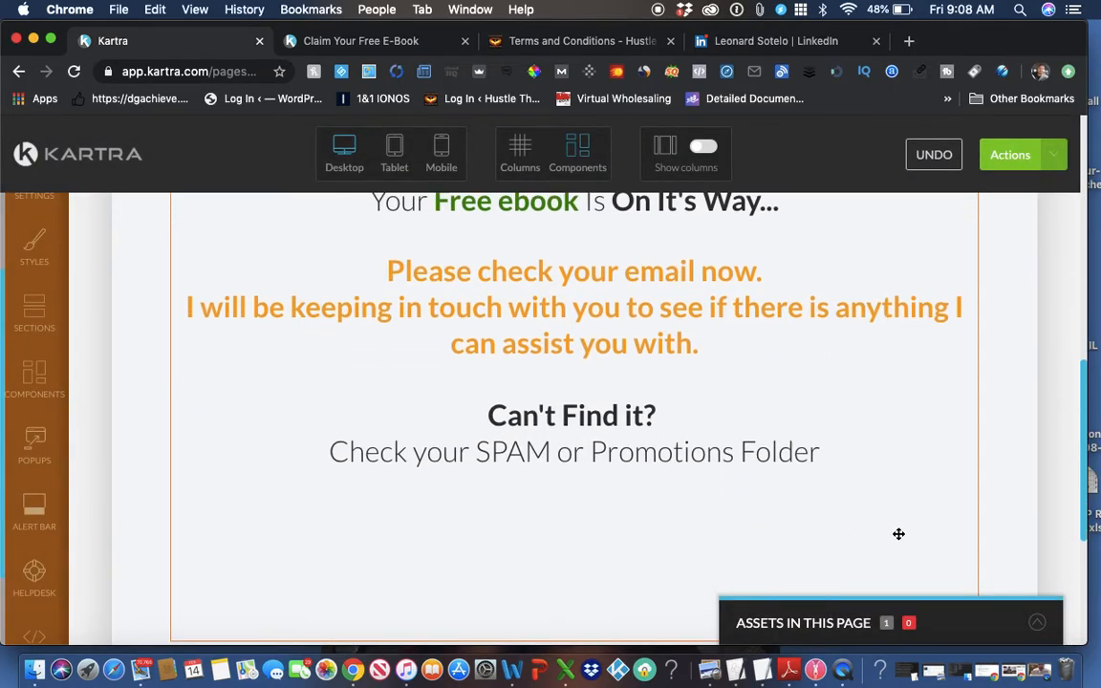
scroll(612, 513, down, 3)
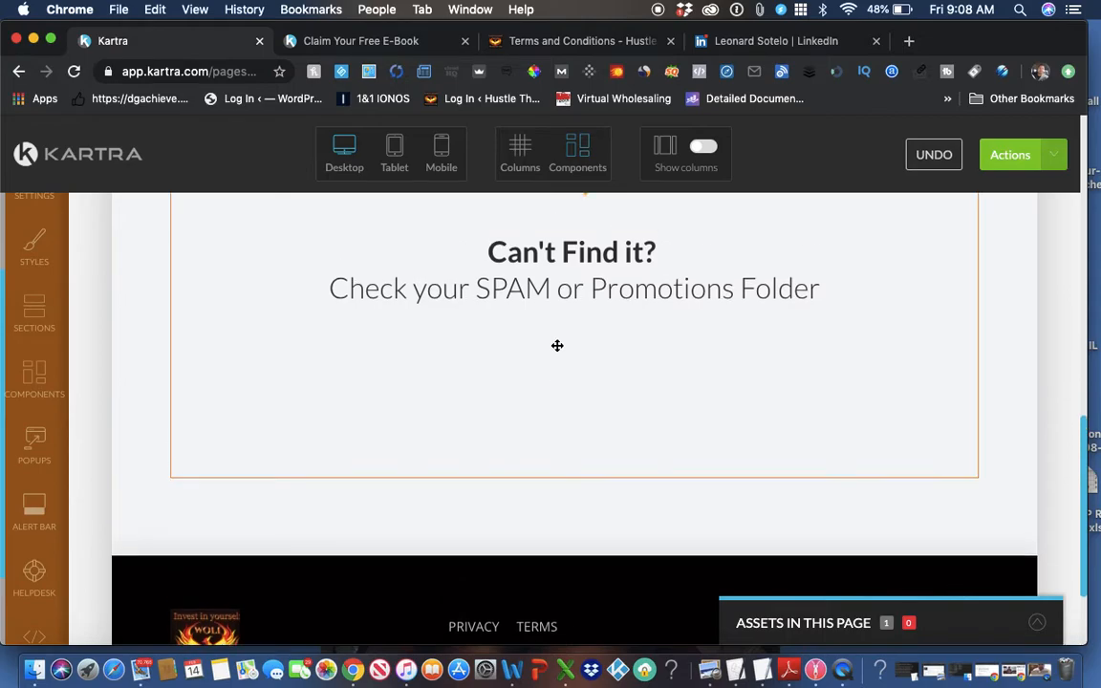
scroll(38, 413, down, 2)
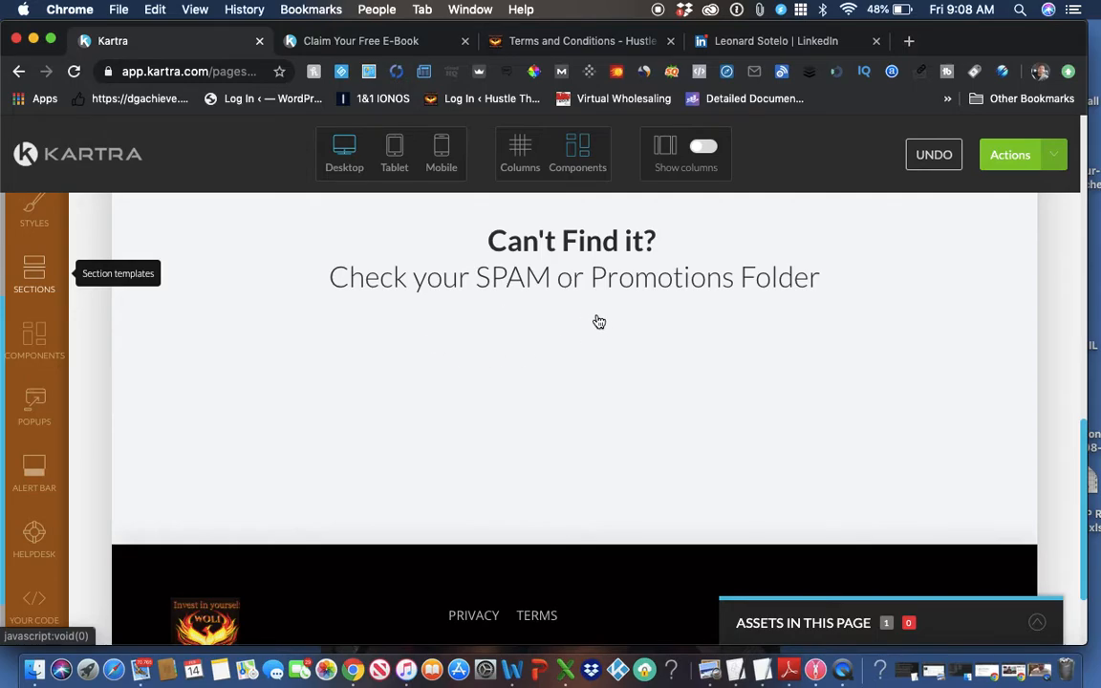
click(876, 43)
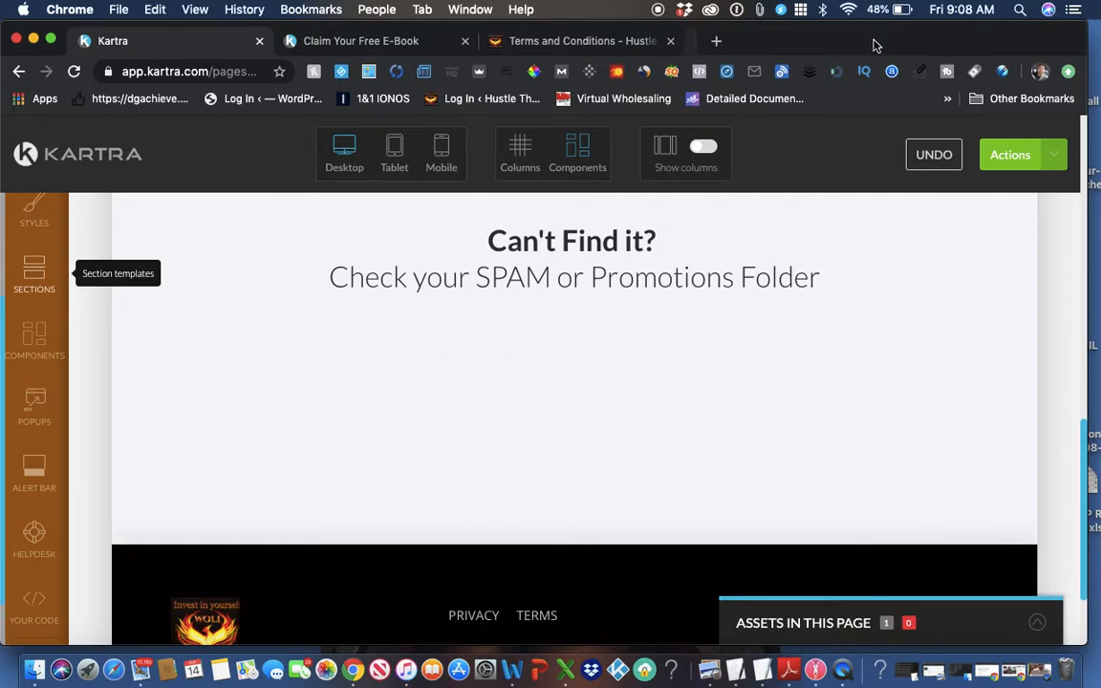
click(671, 43)
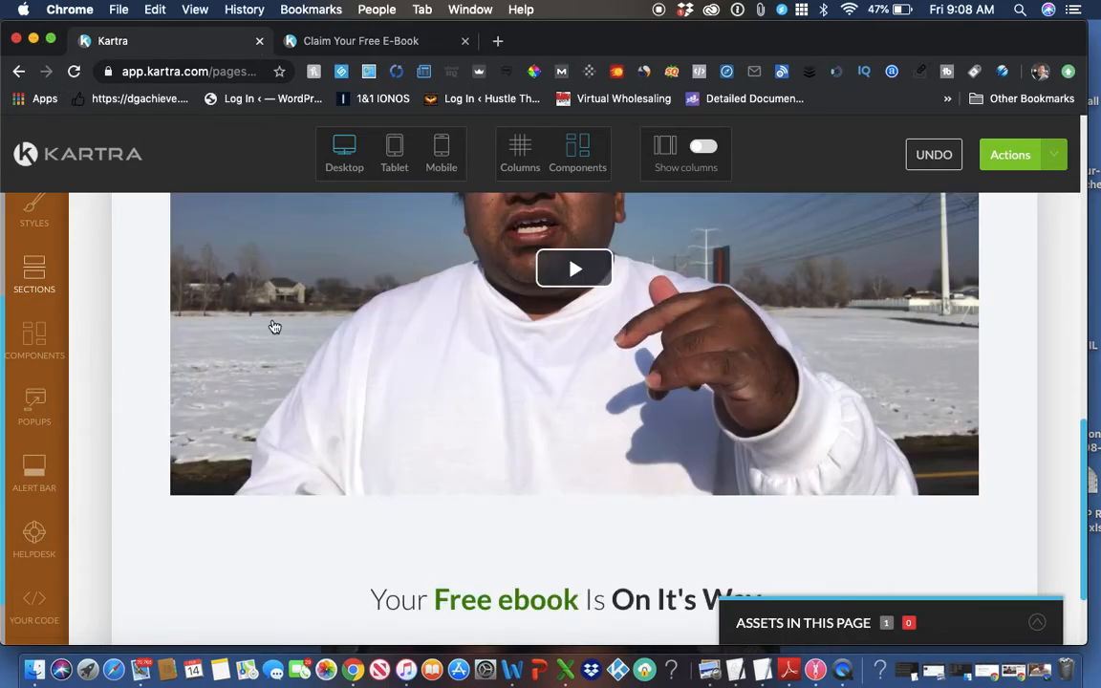
- Add the pill-shaped button component below the SPAM or Promotions Folder text, above the footer
scroll(272, 322, down, 3)
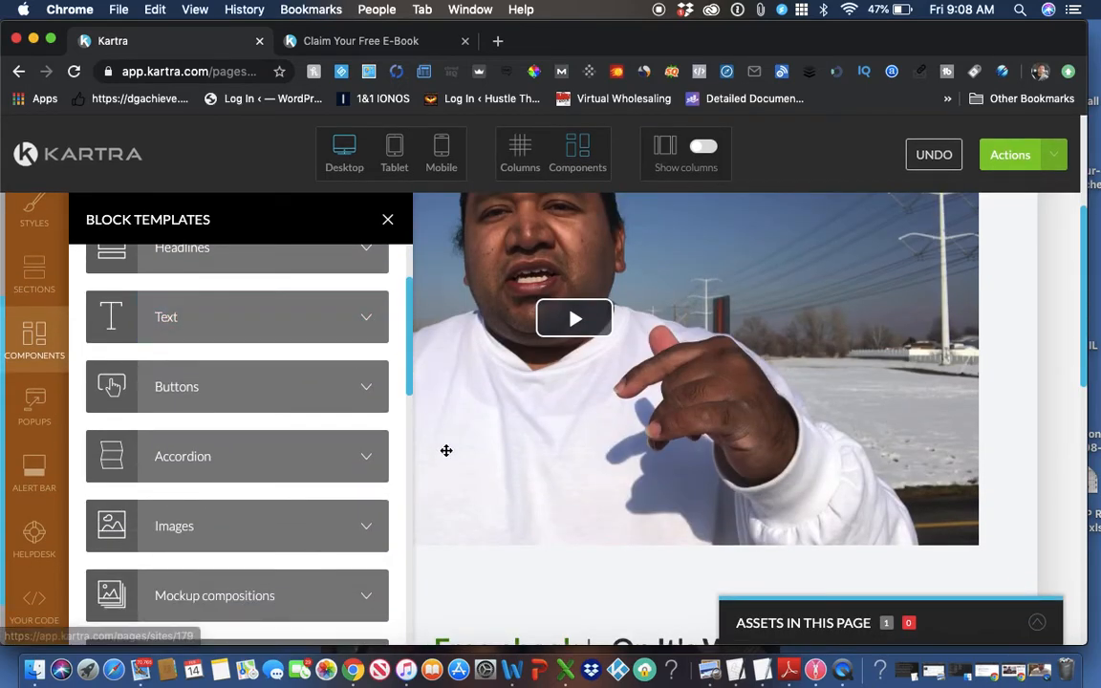
scroll(446, 450, down, 1)
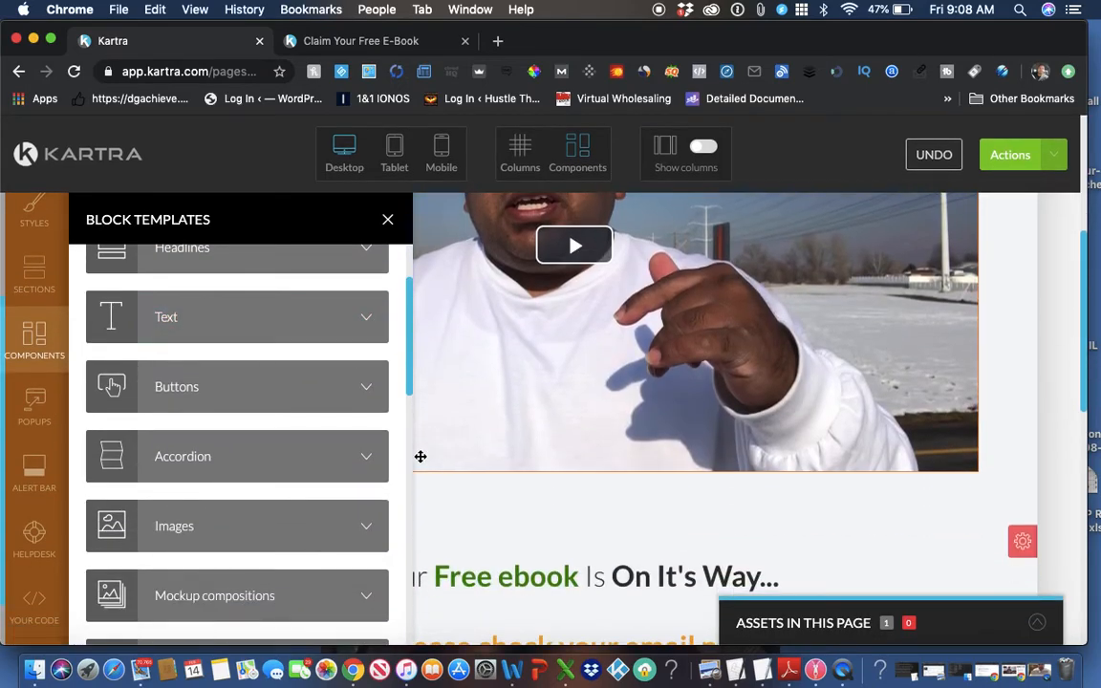
click(332, 401)
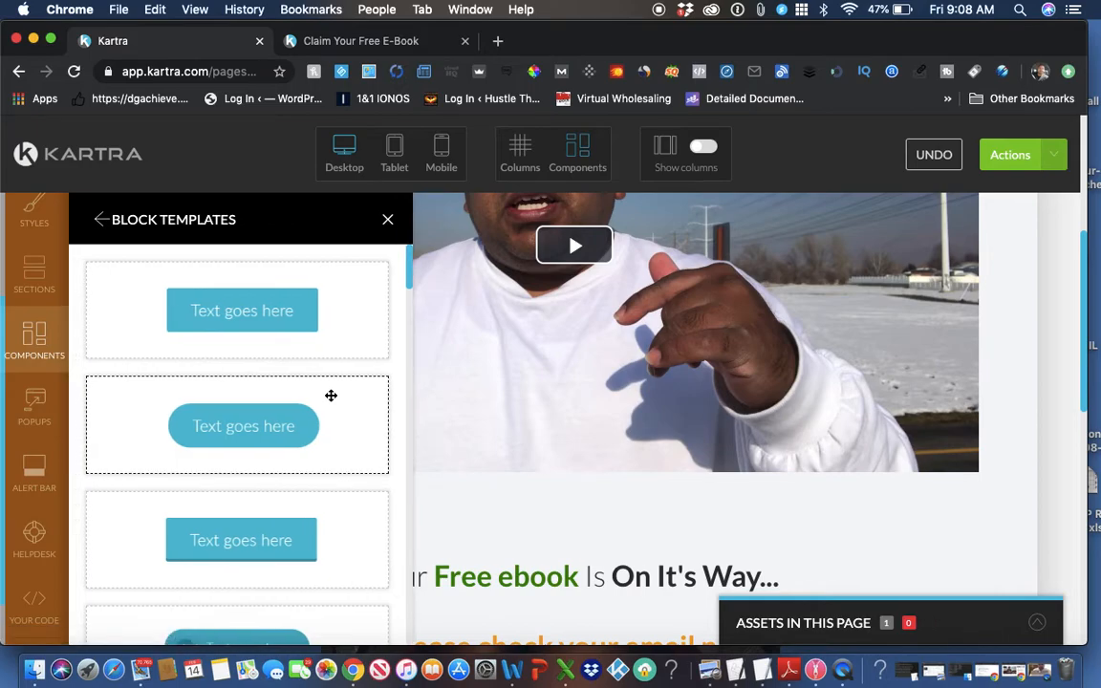
scroll(607, 481, down, 5)
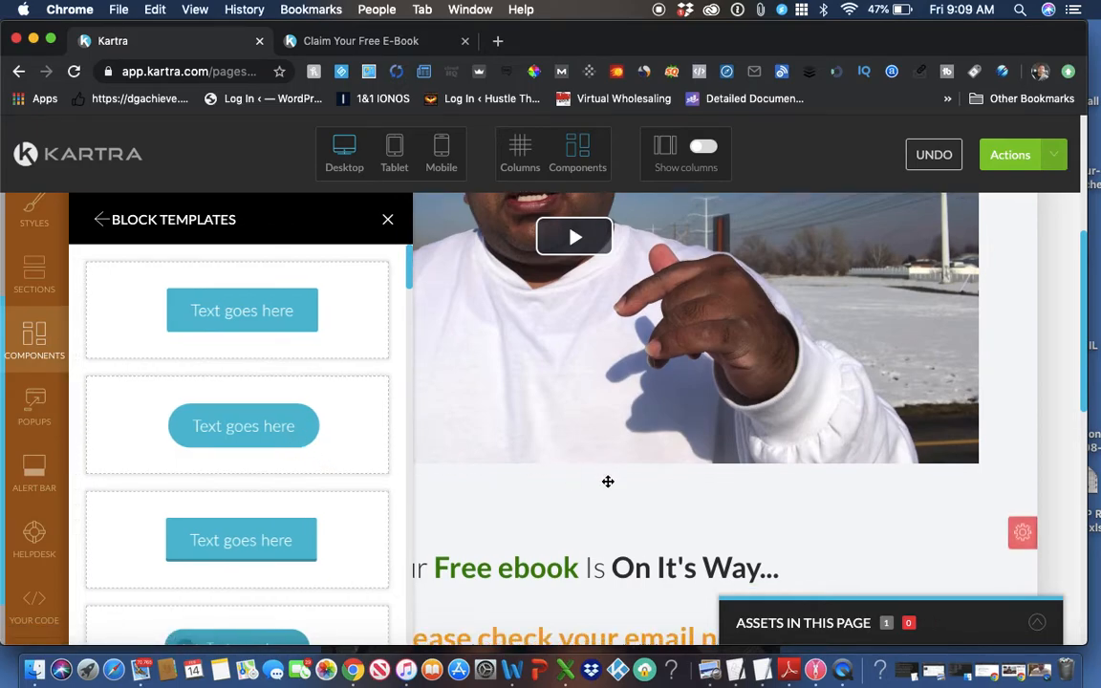
scroll(608, 482, down, 2)
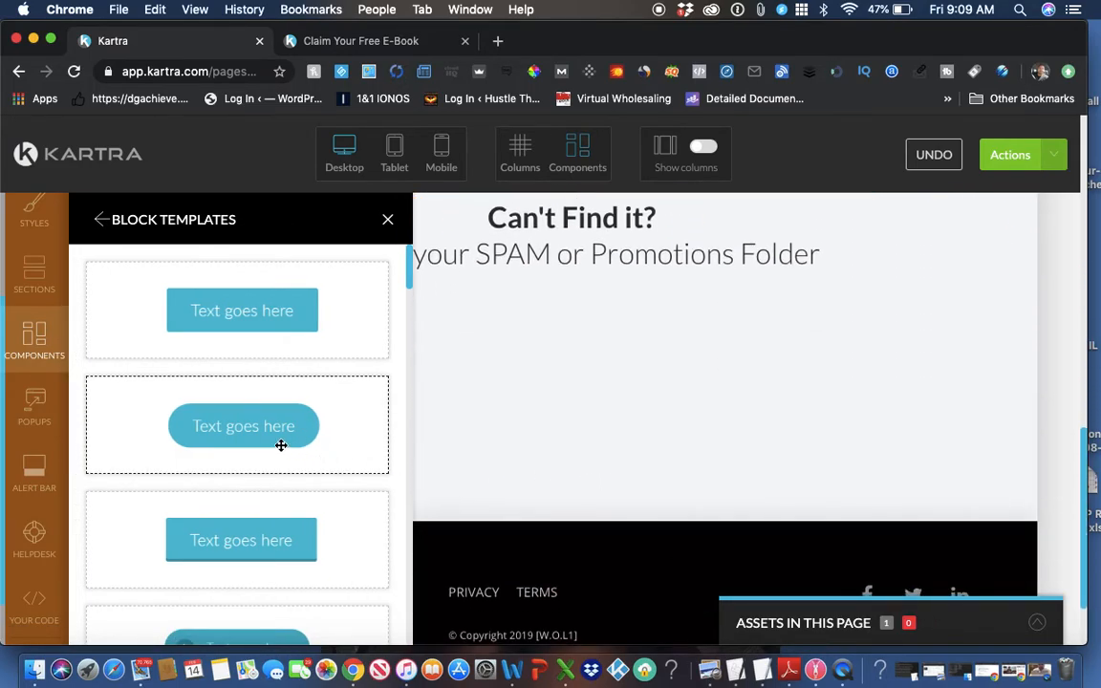
scroll(302, 454, down, 3)
scroll(302, 455, up, 2)
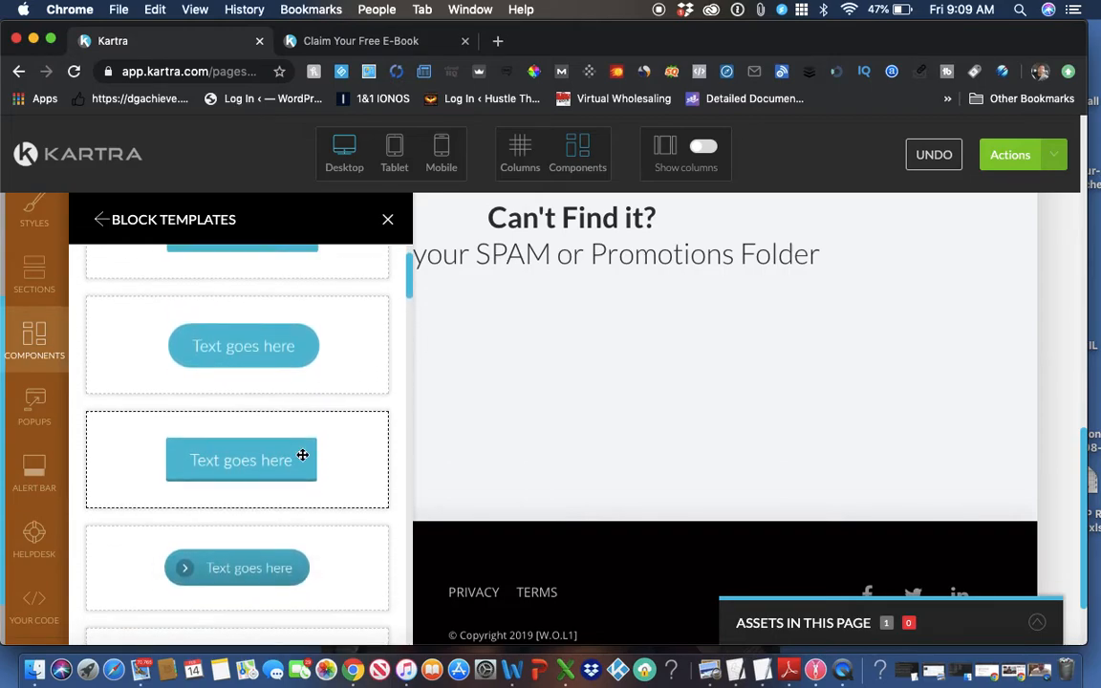
drag(250, 349, 422, 535)
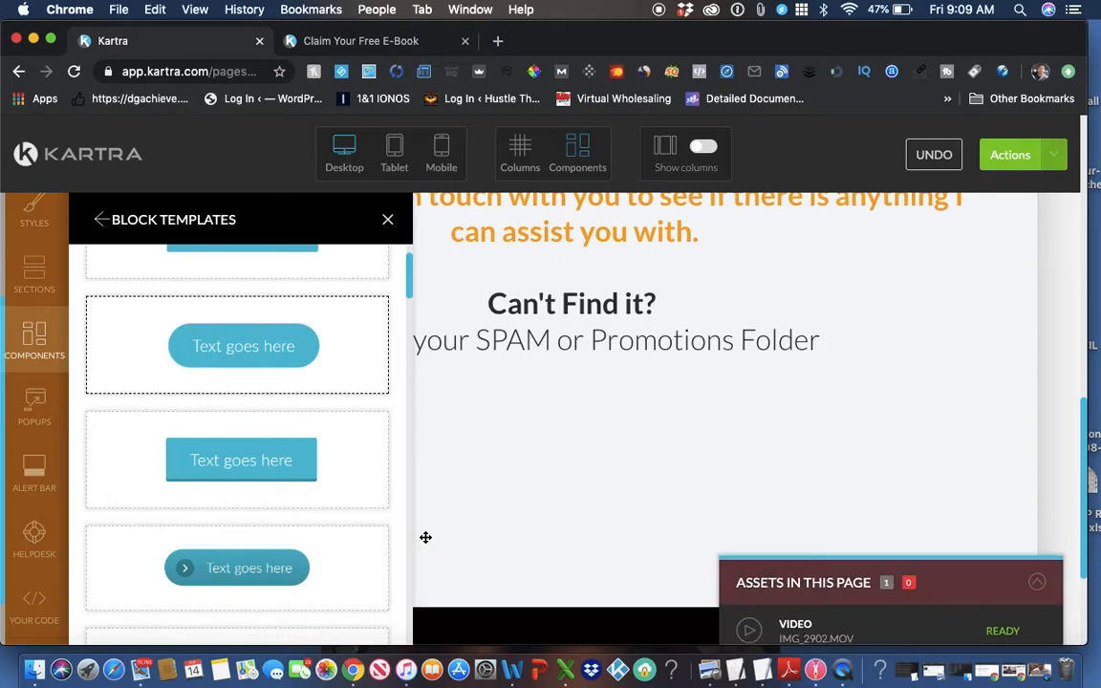
scroll(612, 419, down, 4)
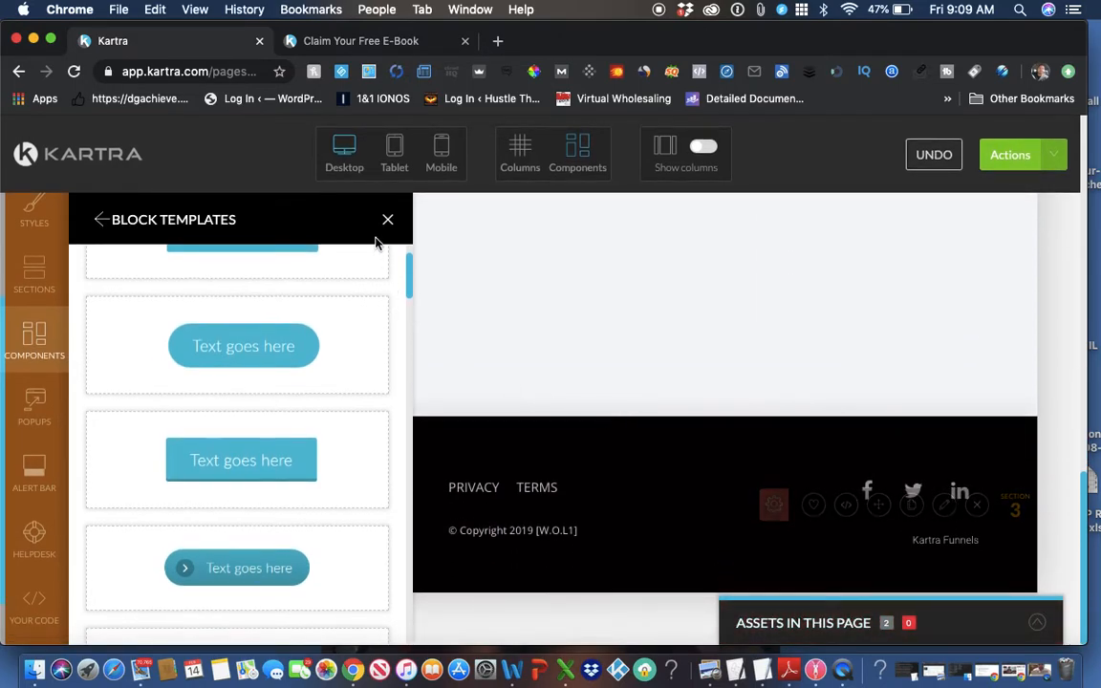
scroll(361, 521, down, 15)
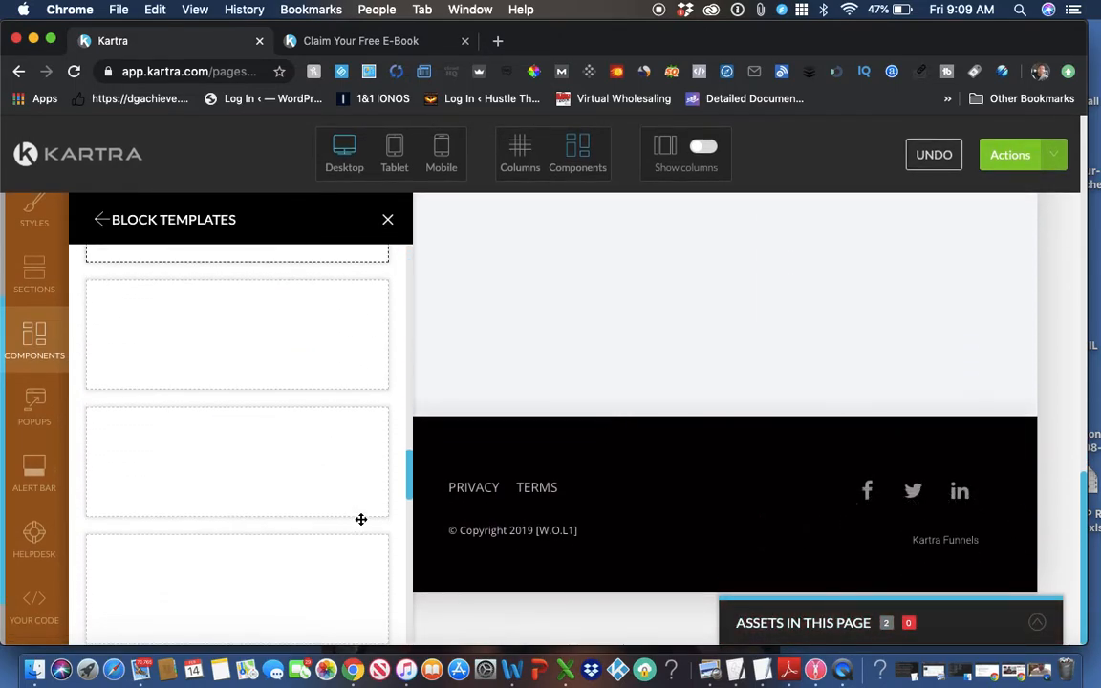
click(387, 218)
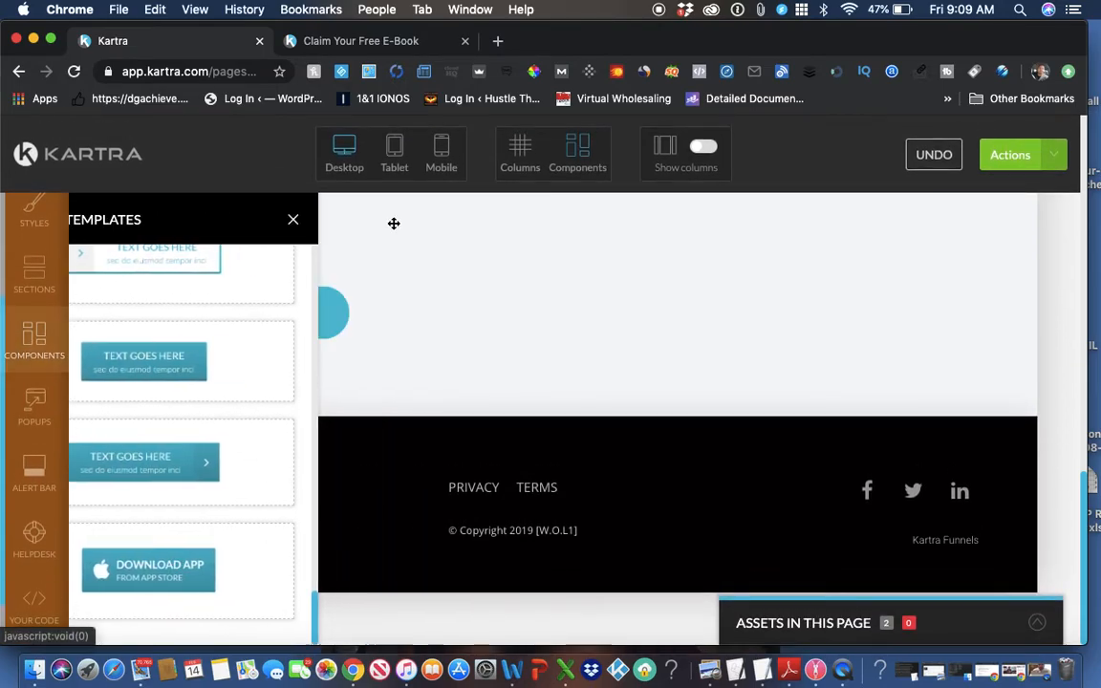
- Open the new button's style configuration and set its text to "Get it now"
mouse_move(300, 317)
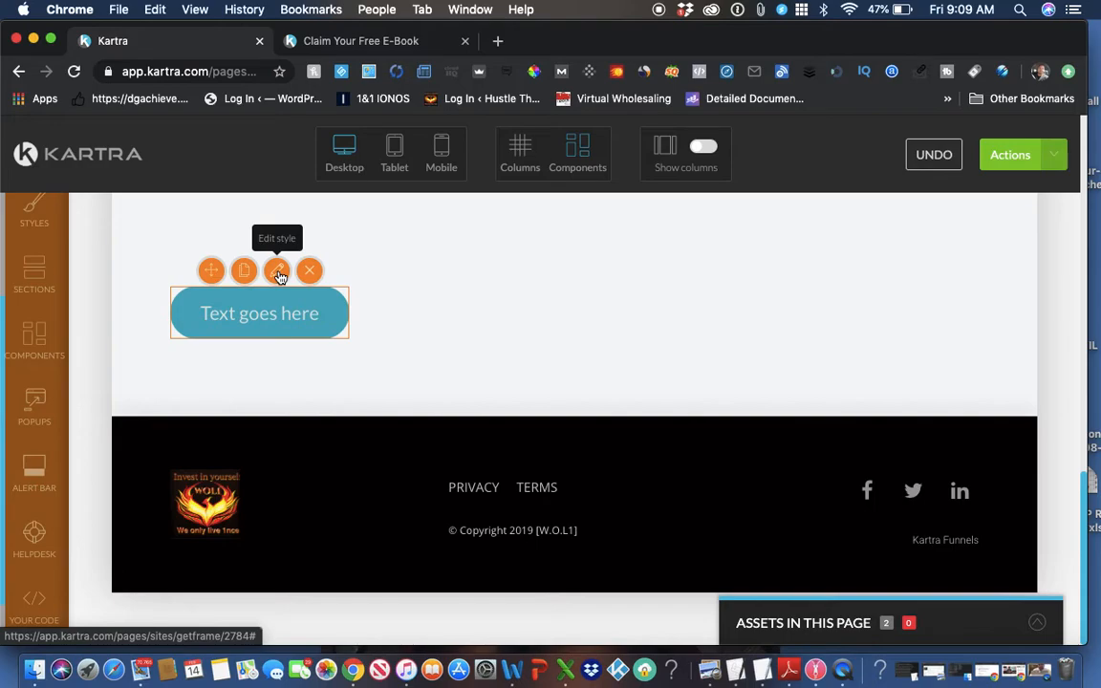
click(277, 272)
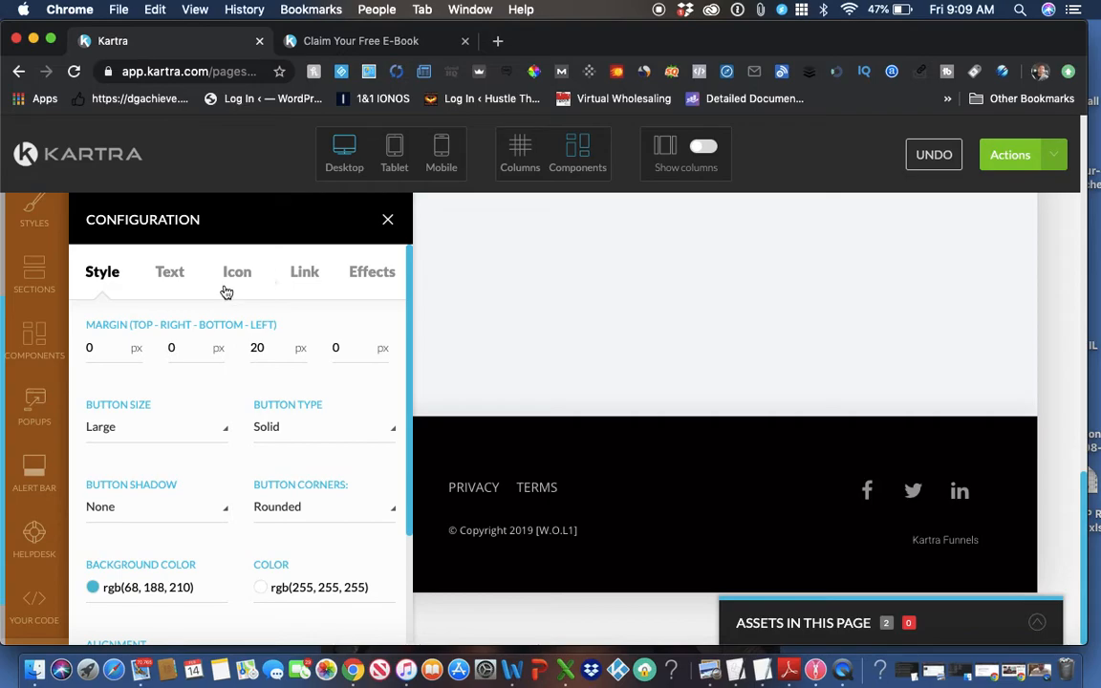
click(242, 274)
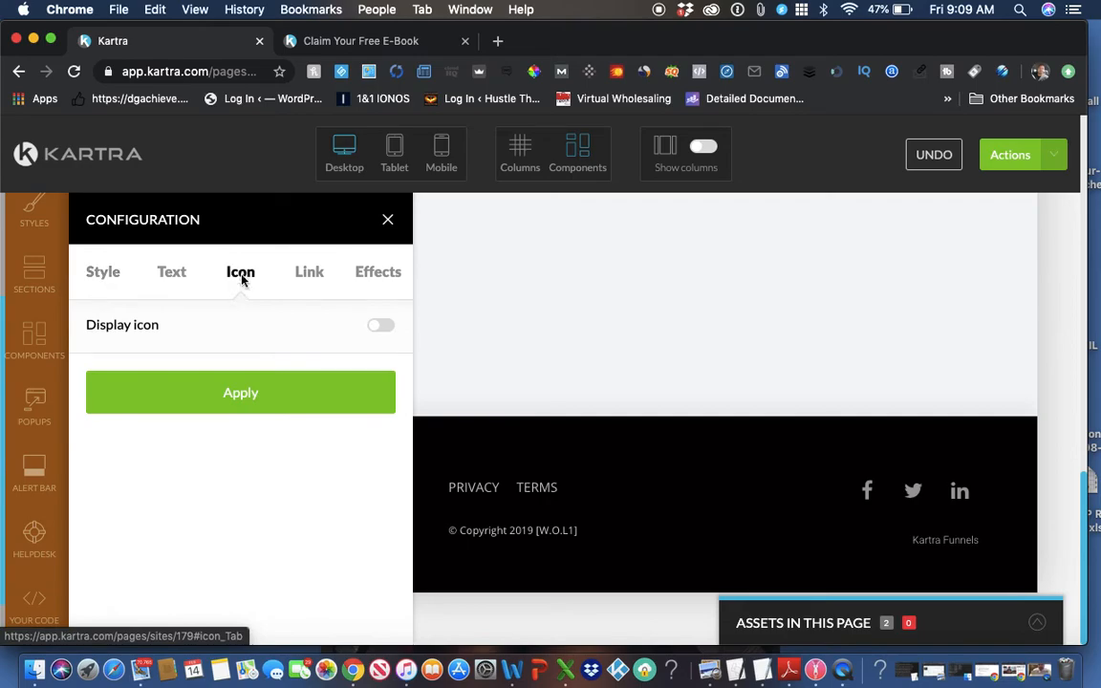
click(321, 274)
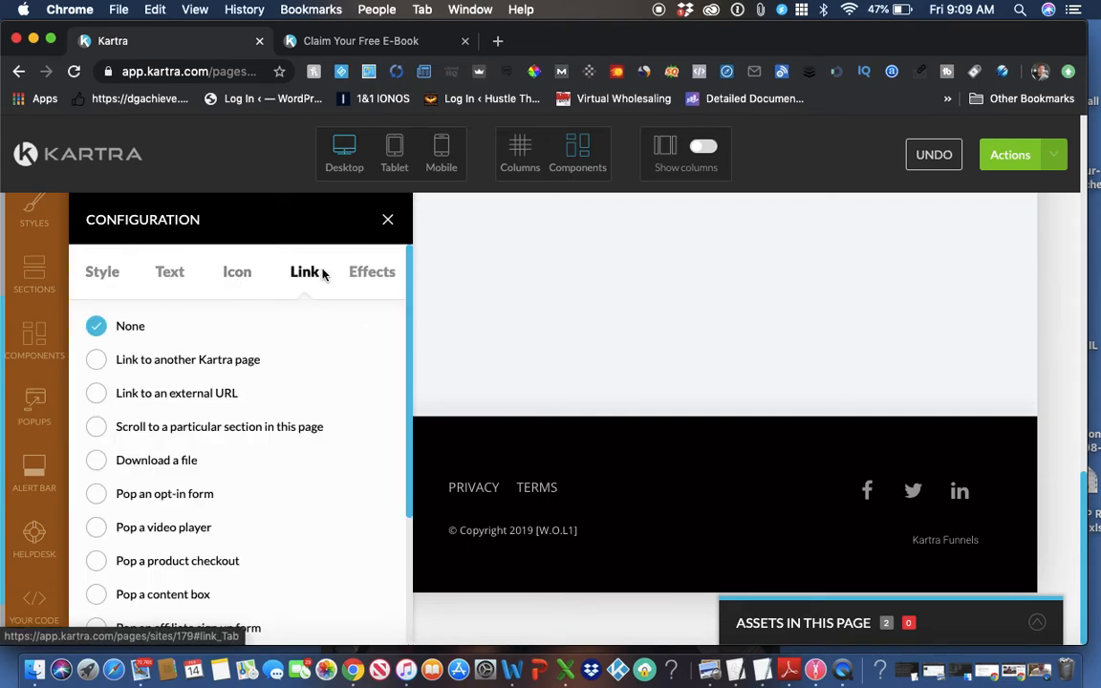
click(169, 274)
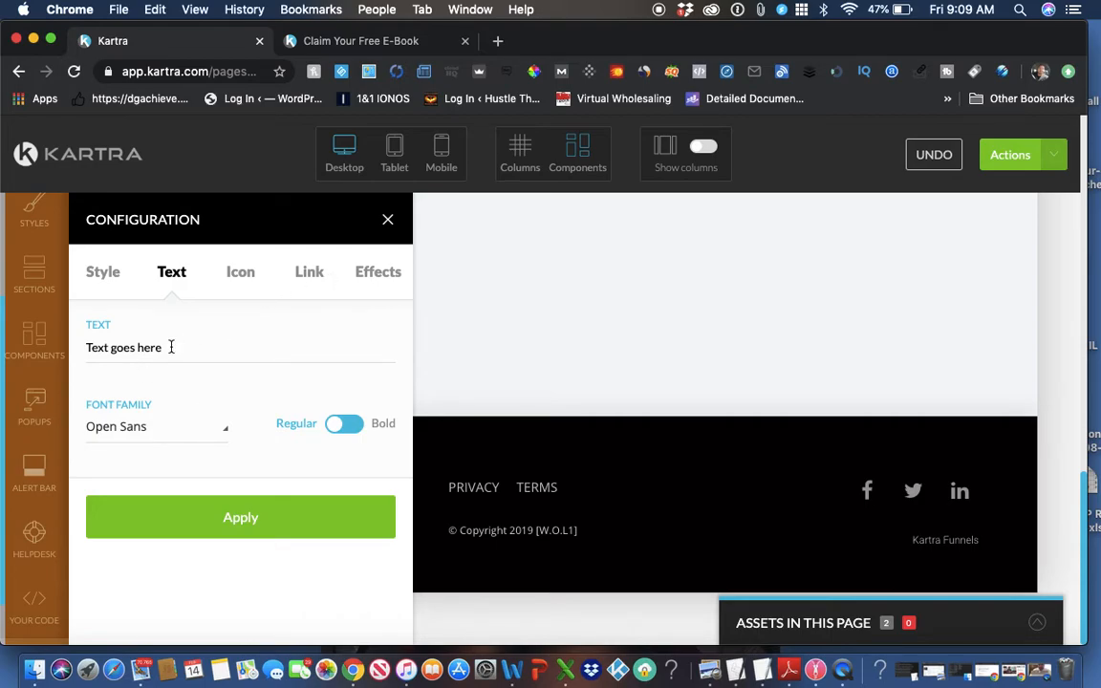
drag(170, 347, 73, 351)
text(Get it now)
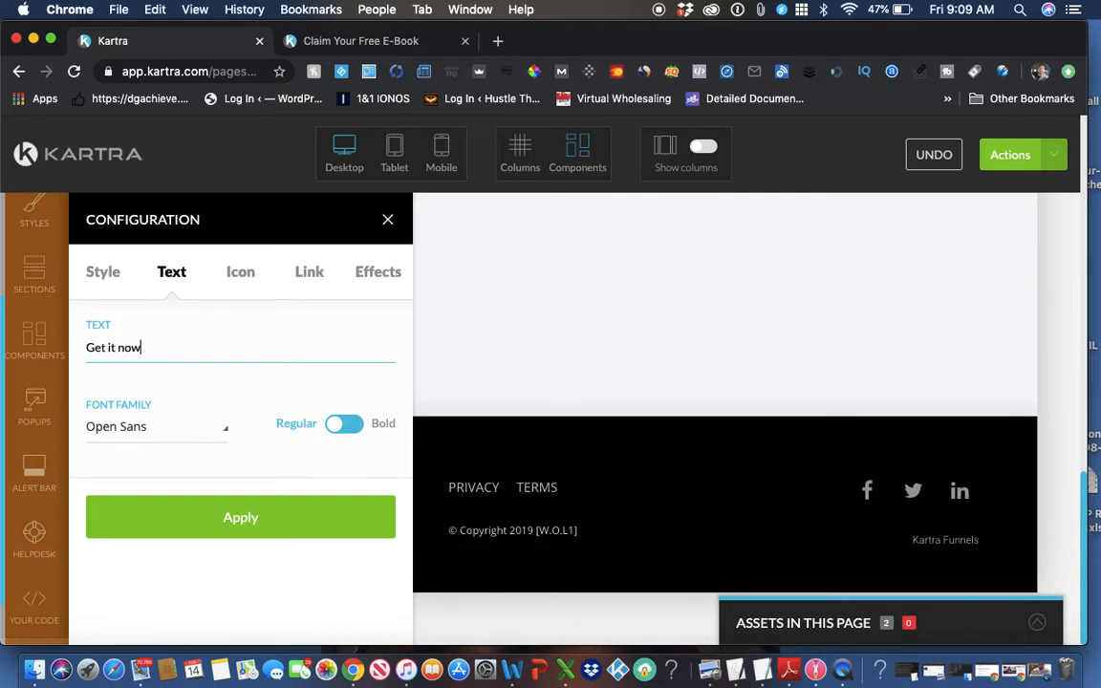
- Set the button's background color to rgb(207, 152, 21)
click(247, 283)
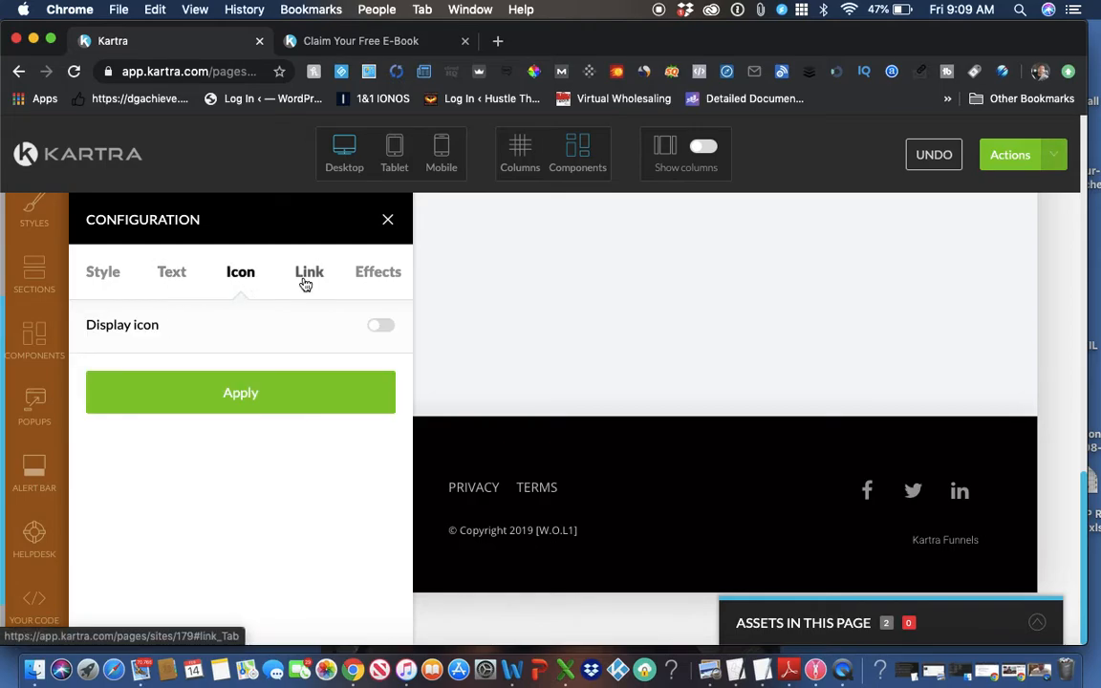
click(107, 275)
scroll(171, 424, down, 1)
scroll(171, 424, down, 1)
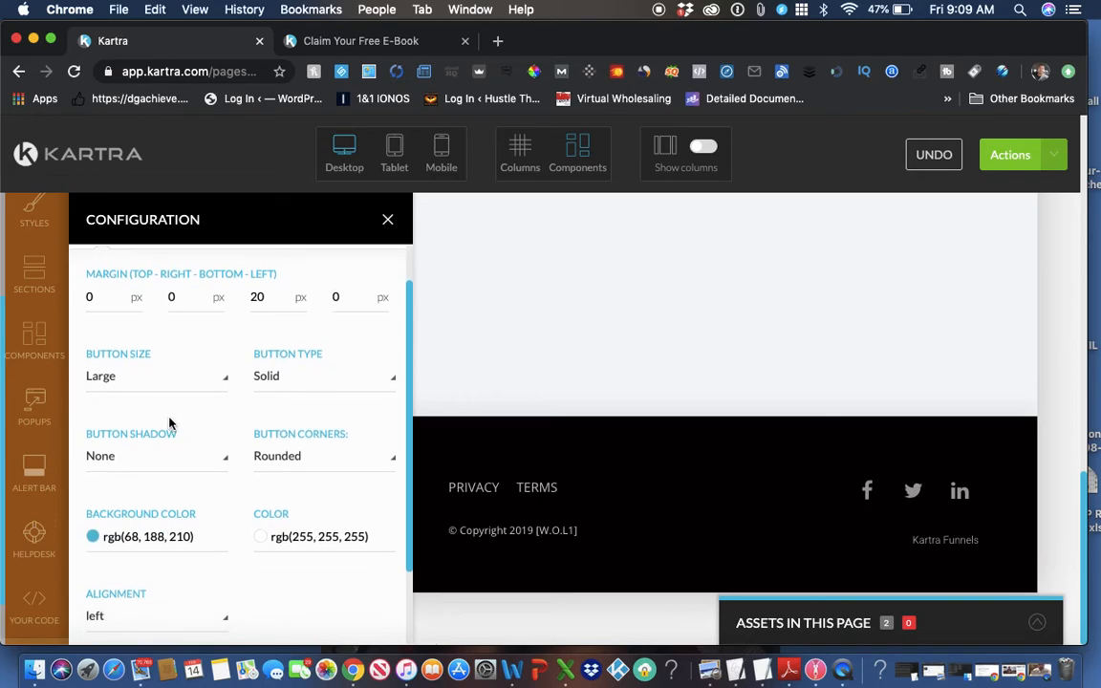
click(94, 536)
click(233, 379)
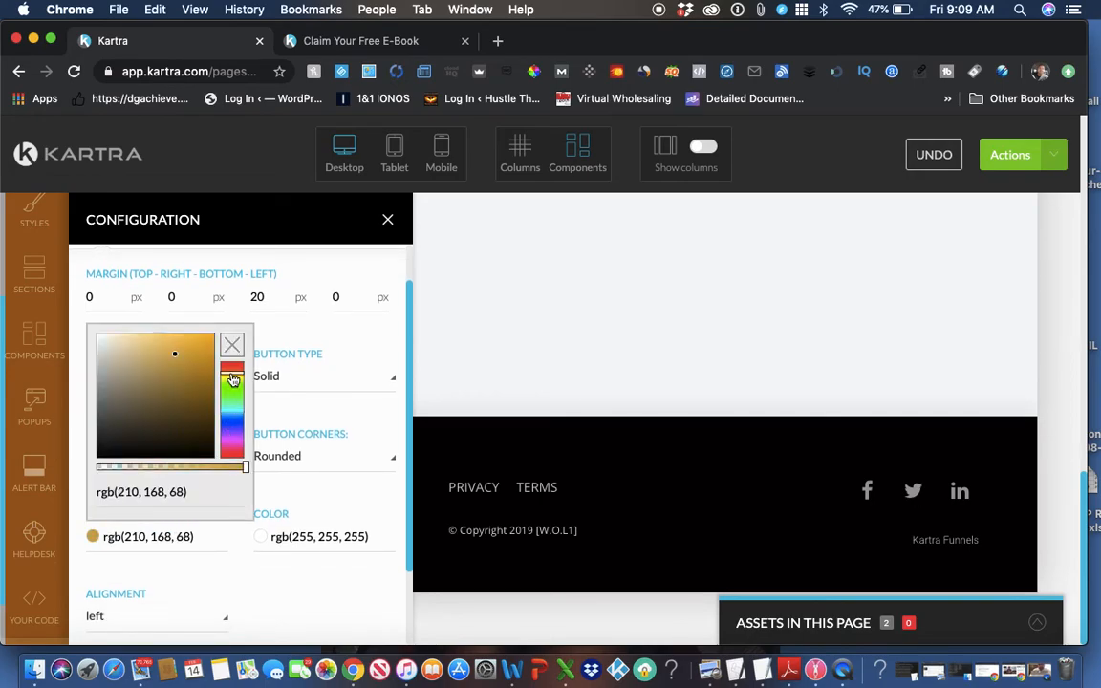
click(201, 356)
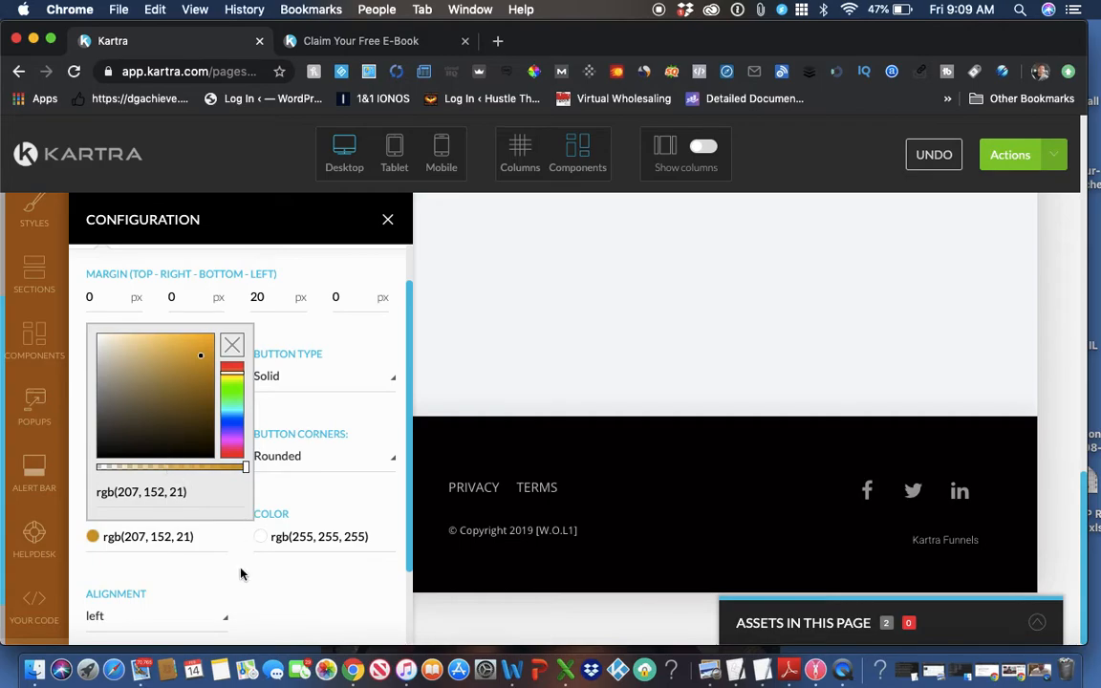
- Set the button's alignment to center and apply the button's configuration
scroll(241, 573, down, 2)
click(216, 547)
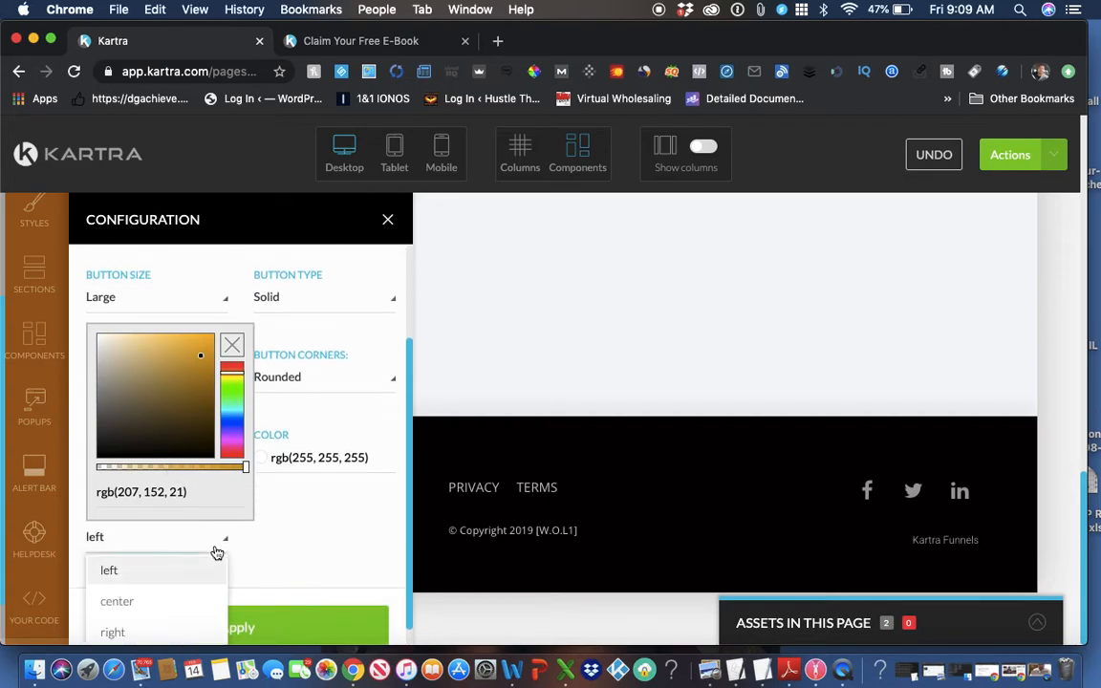
click(165, 609)
click(238, 632)
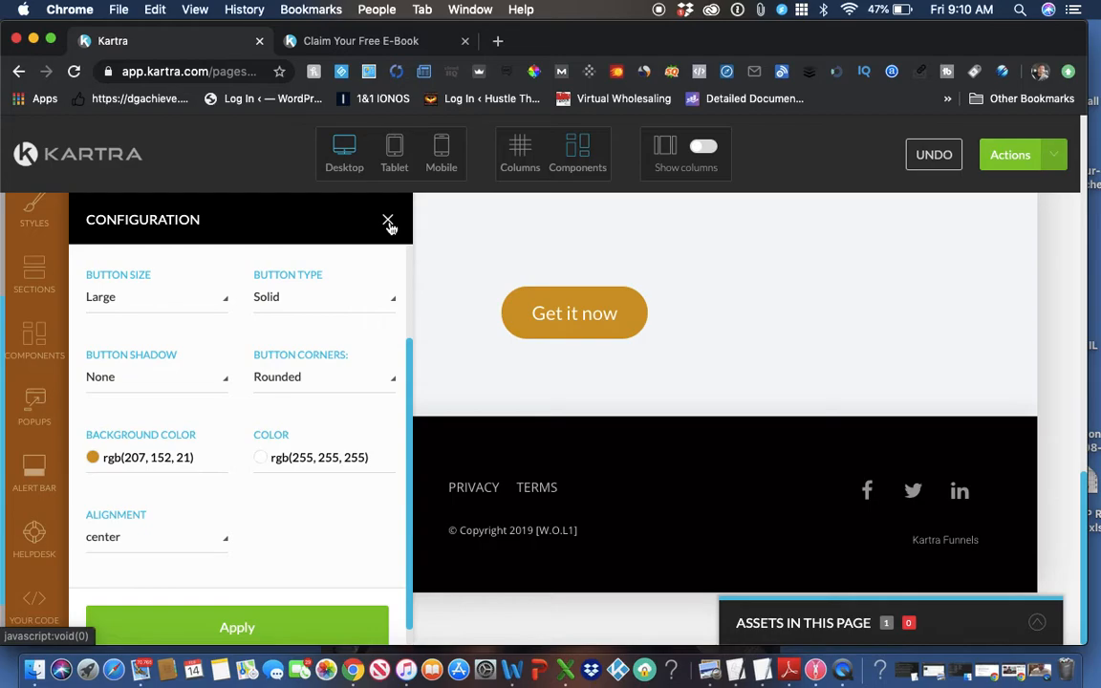
scroll(276, 334, up, 3)
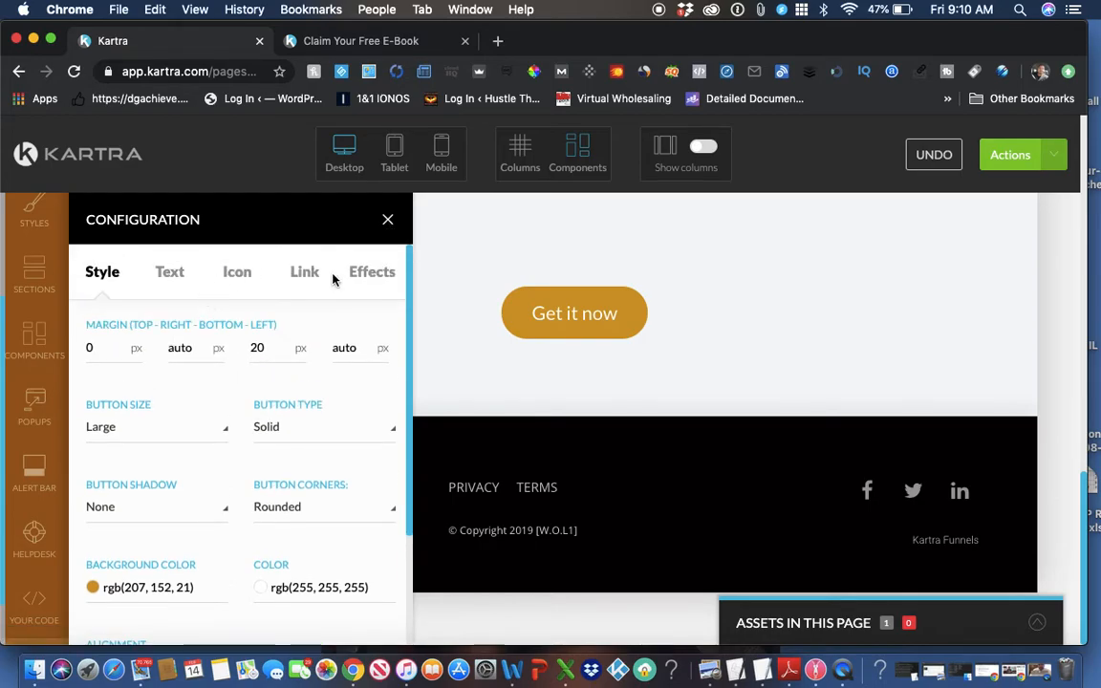
click(304, 278)
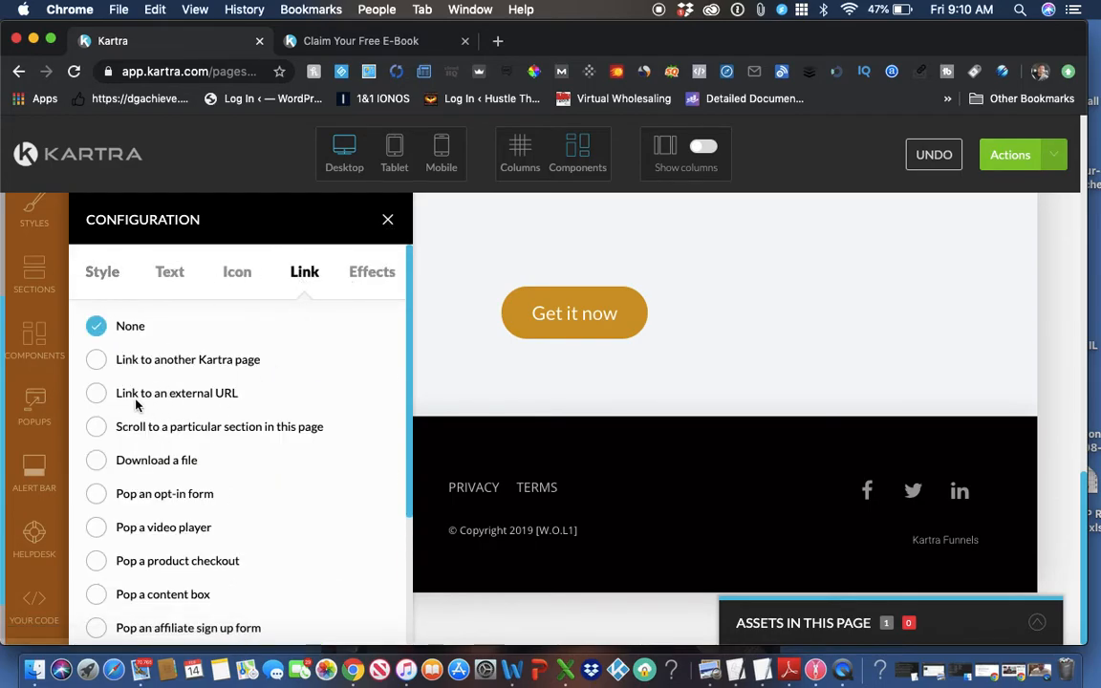
click(98, 394)
scroll(251, 491, down, 5)
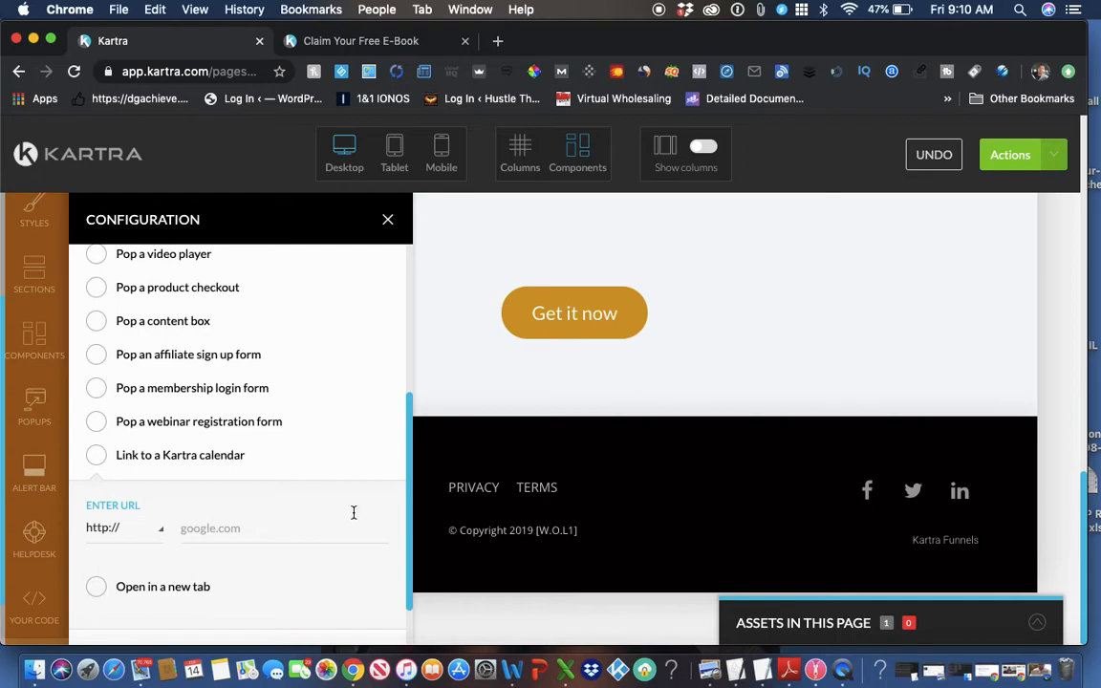
click(389, 221)
- Save the thank-you page's progress and dismiss the save dialog
scroll(689, 387, up, 10)
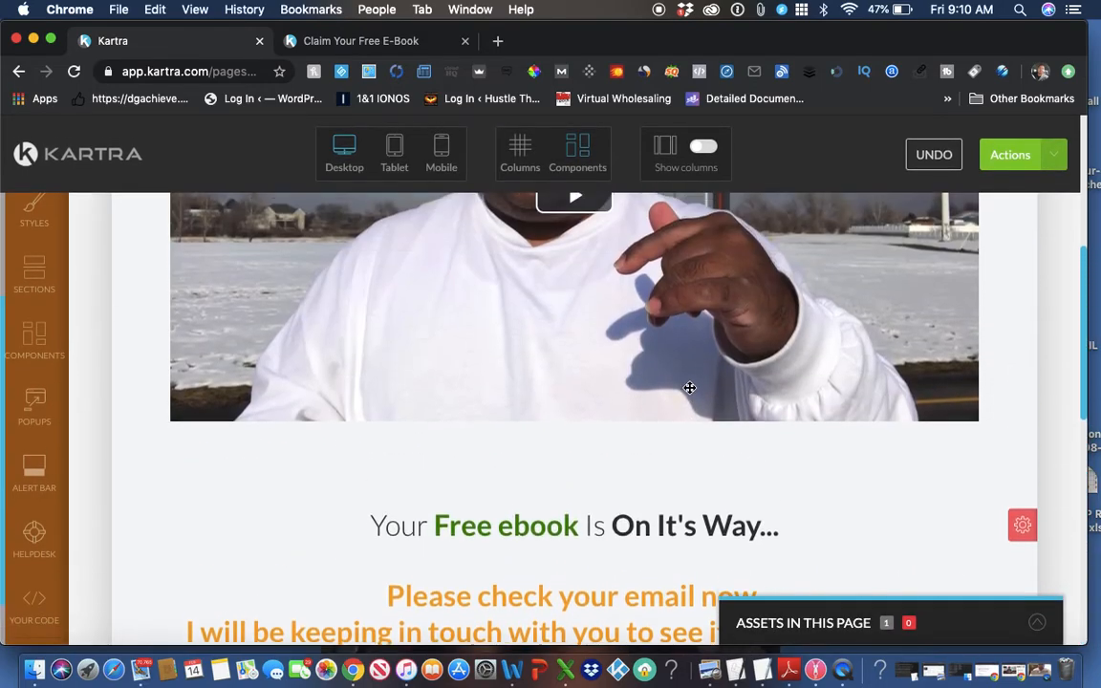
click(1016, 162)
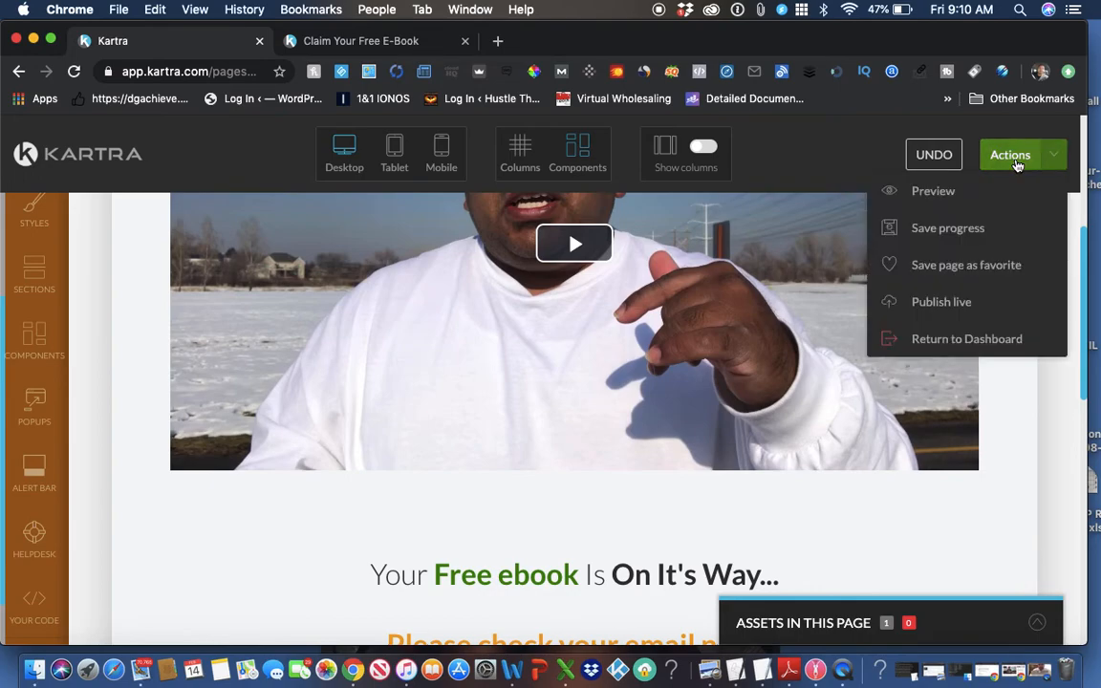
click(946, 228)
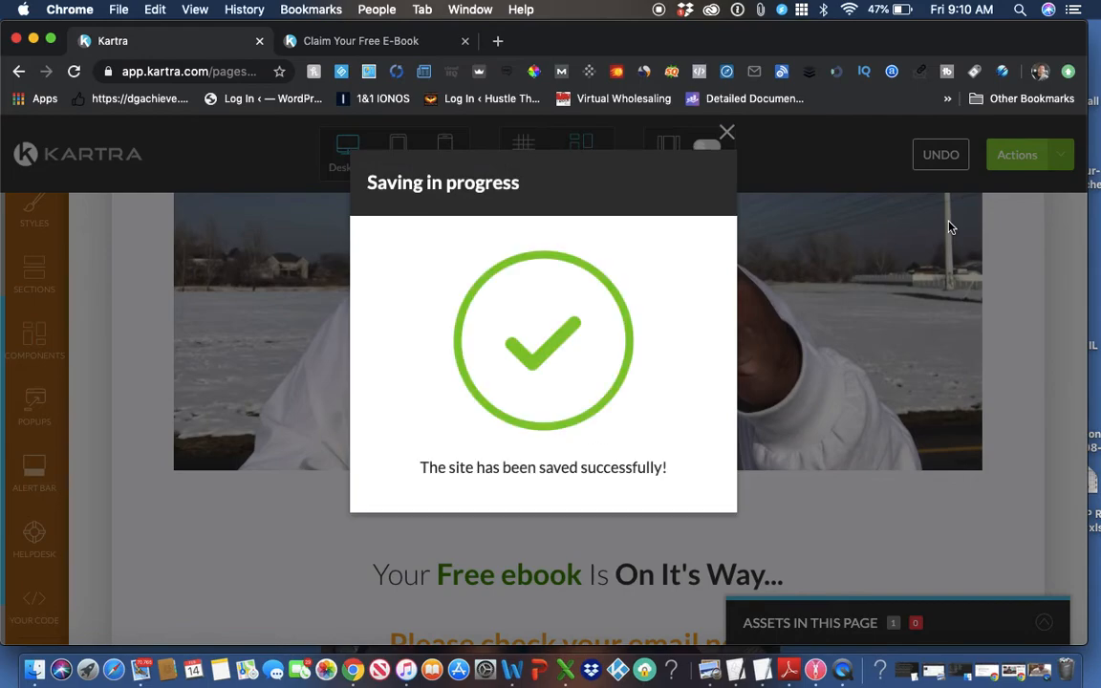
click(728, 132)
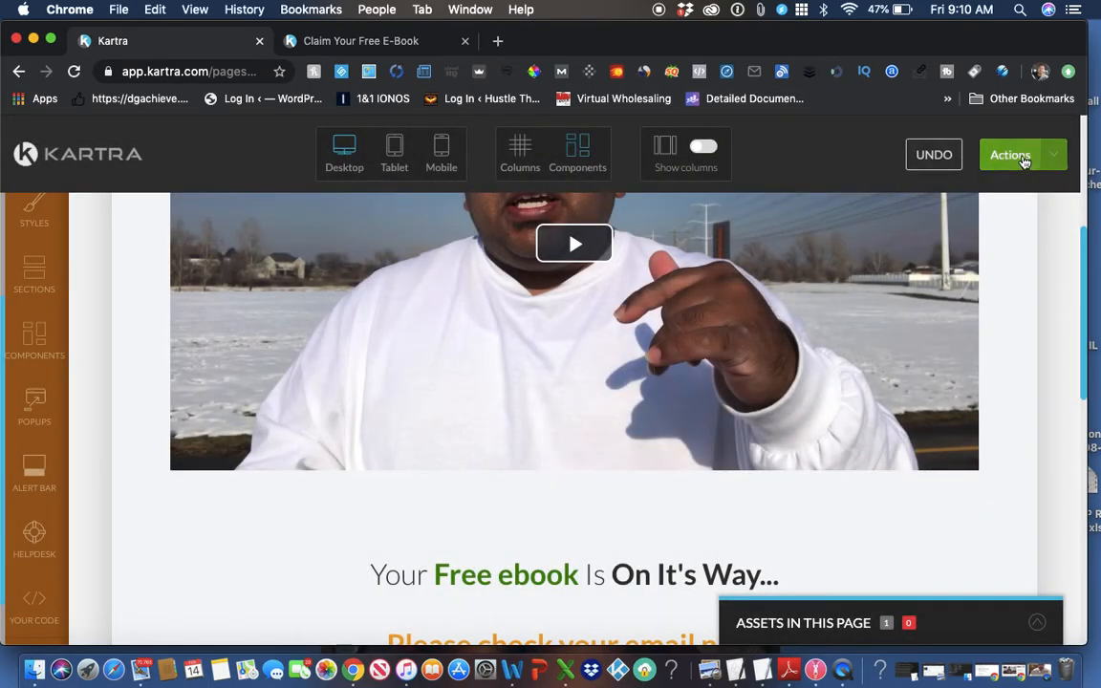
- Generate and open a preview of the thank-you page, inspect it down to the footer and try the "Get it now" button
click(1023, 161)
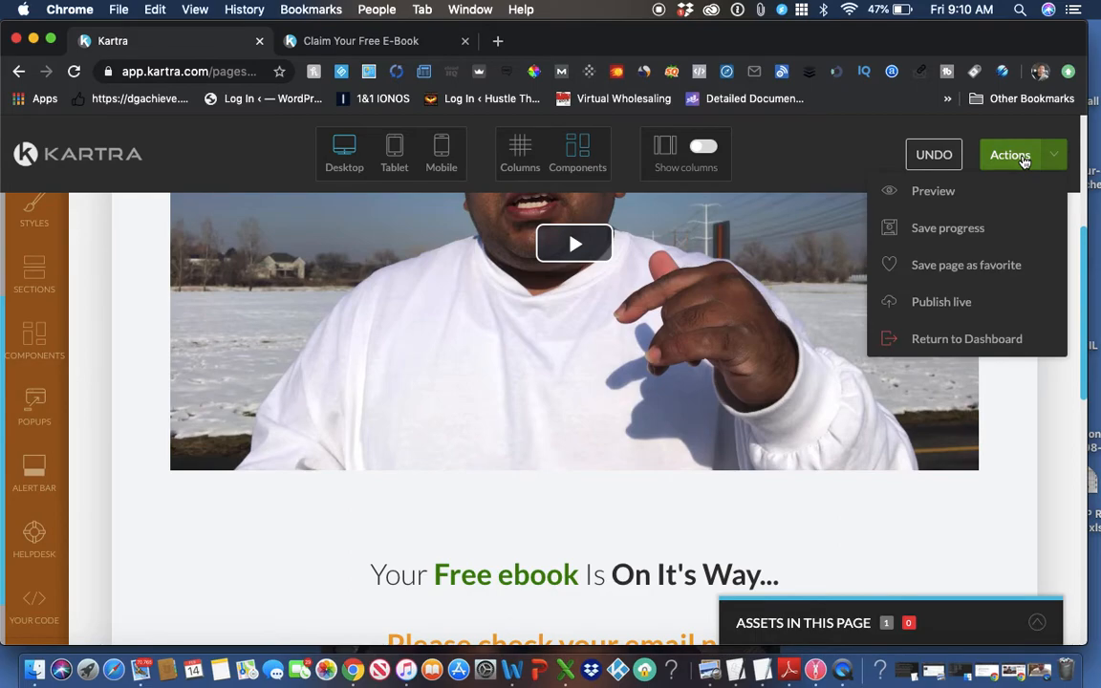
click(933, 192)
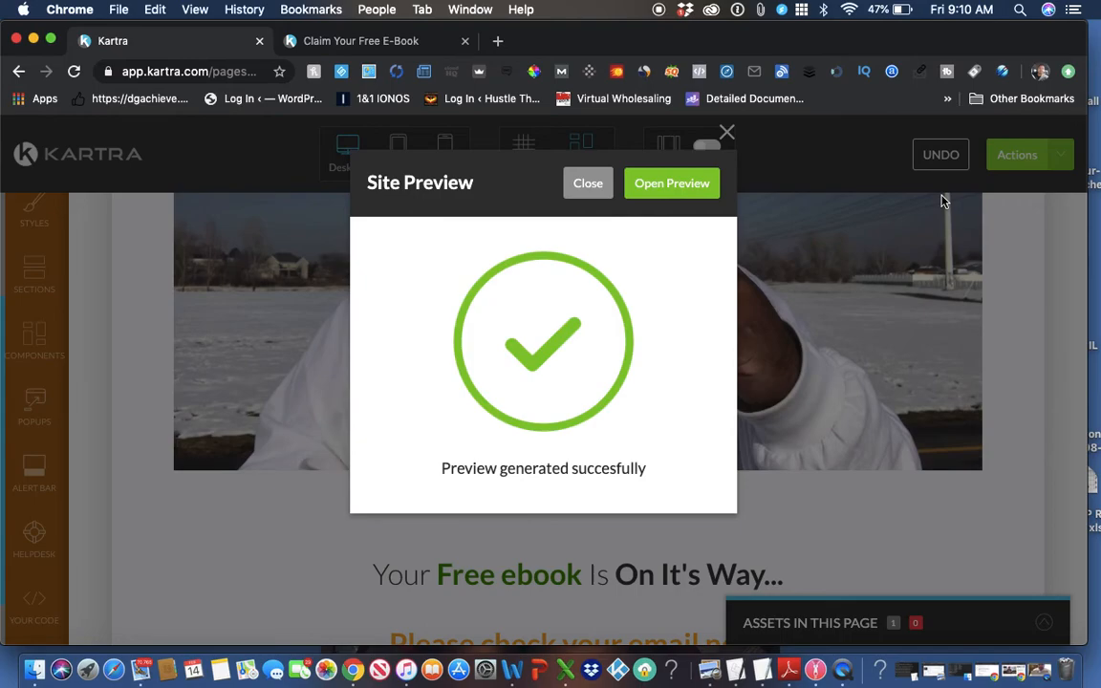
click(707, 201)
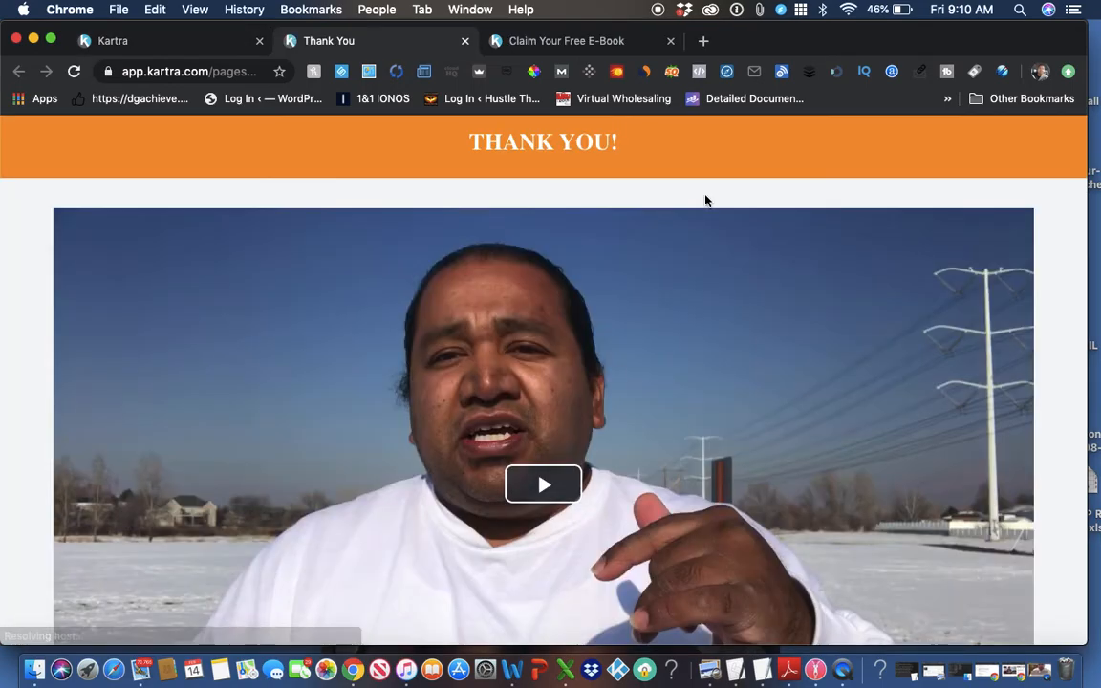
scroll(707, 200, down, 15)
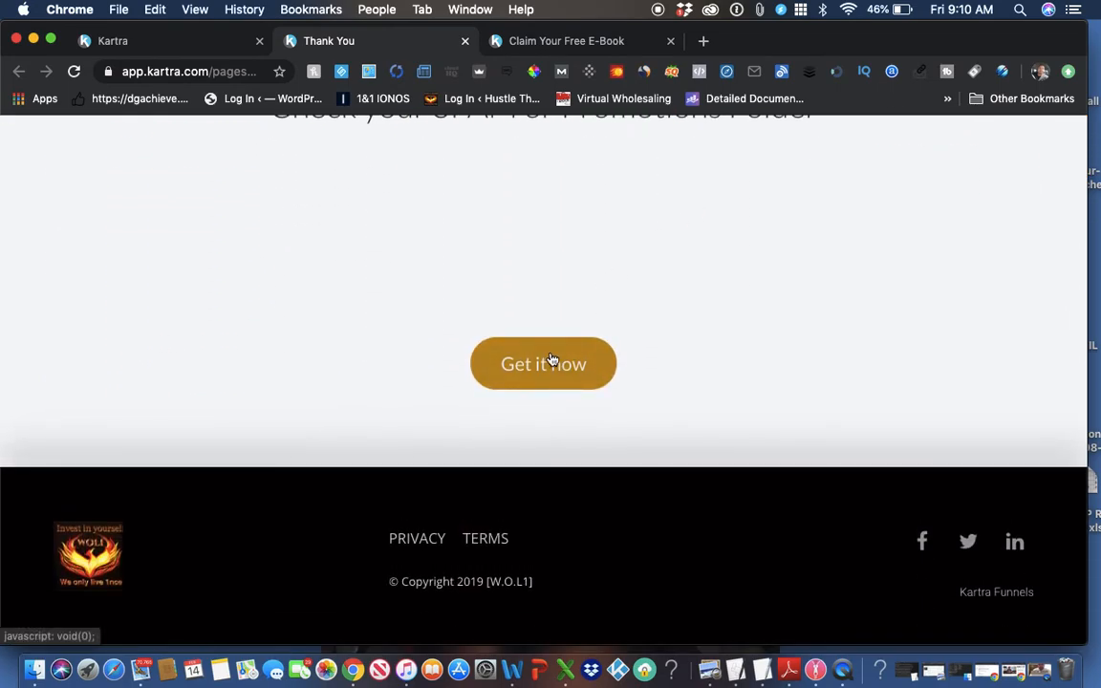
click(545, 363)
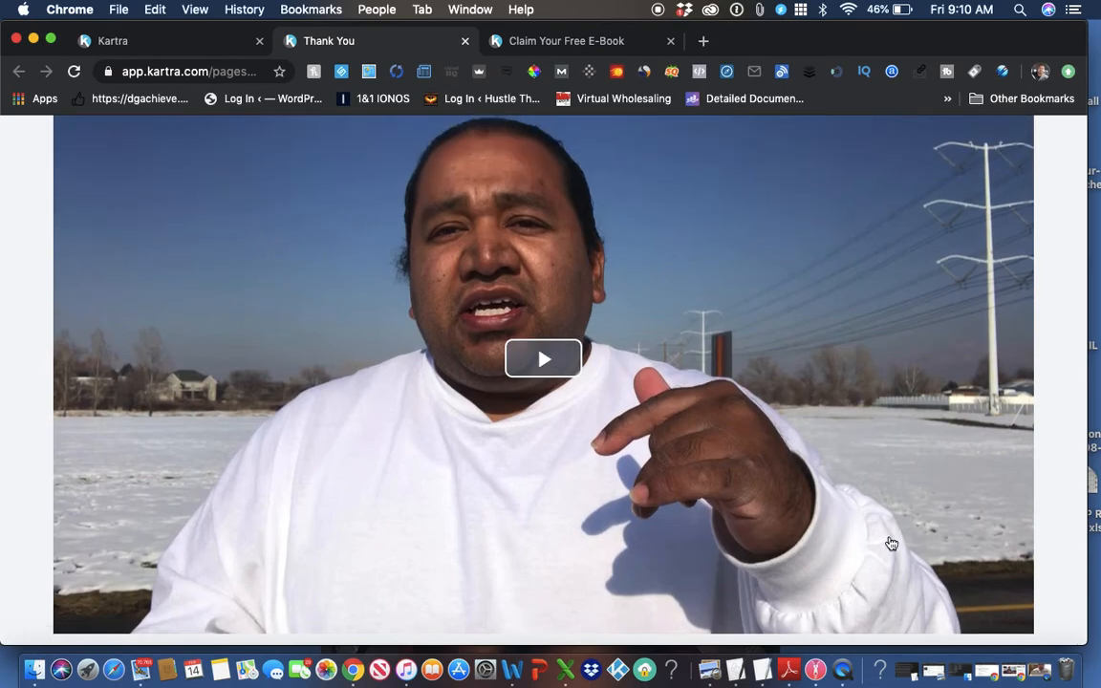
click(1040, 669)
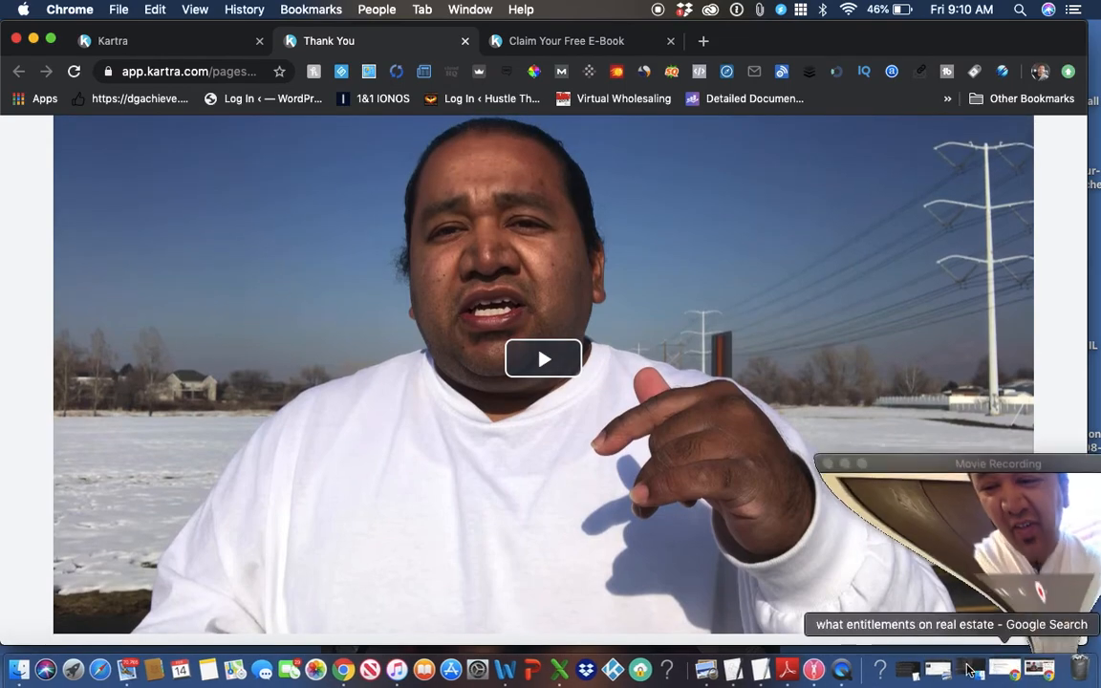